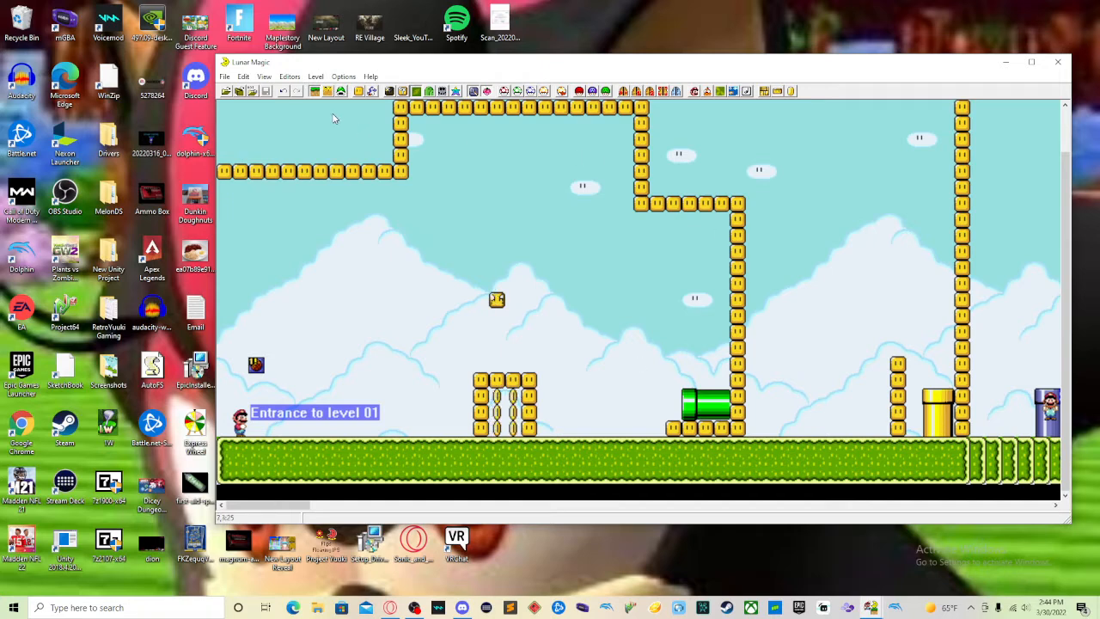
- Run the current ROM in the external emulator
left_click(225, 76)
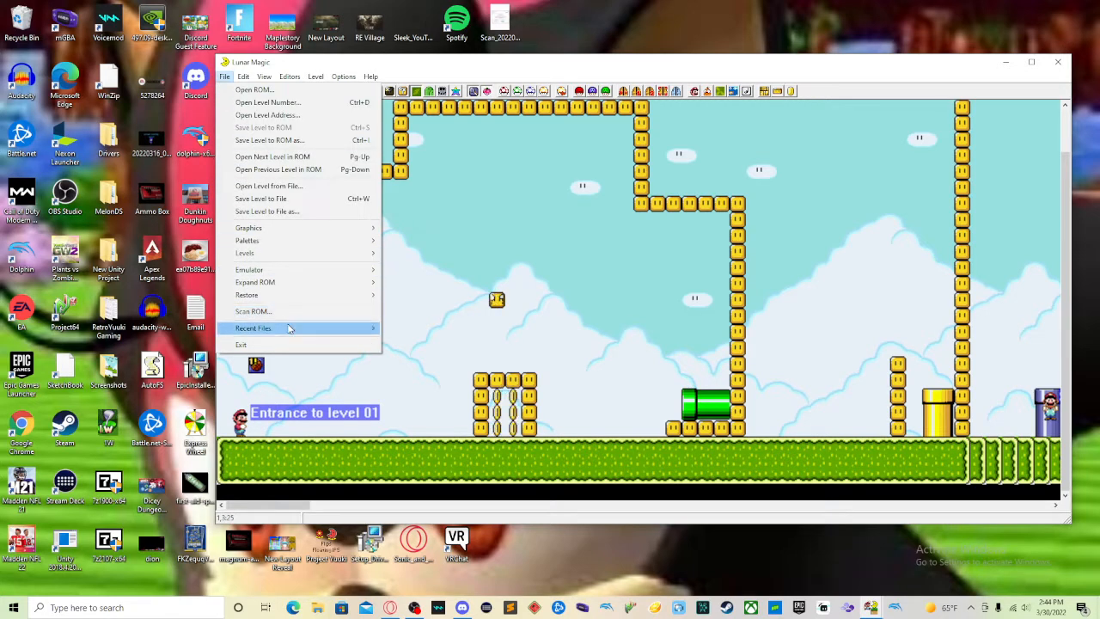
mouse_move(339, 273)
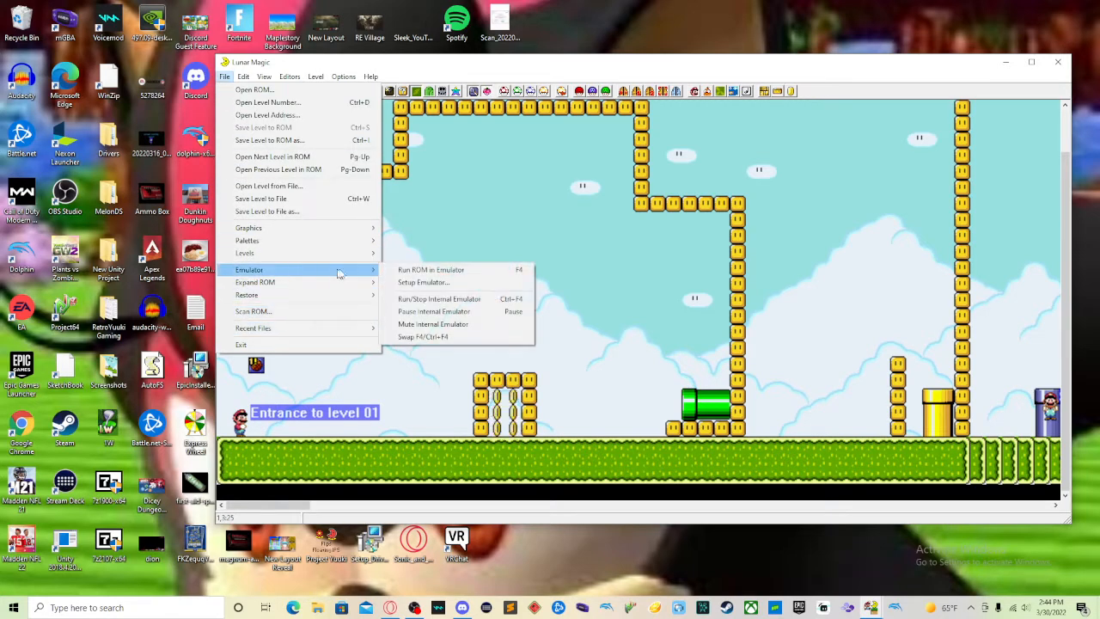
left_click(405, 270)
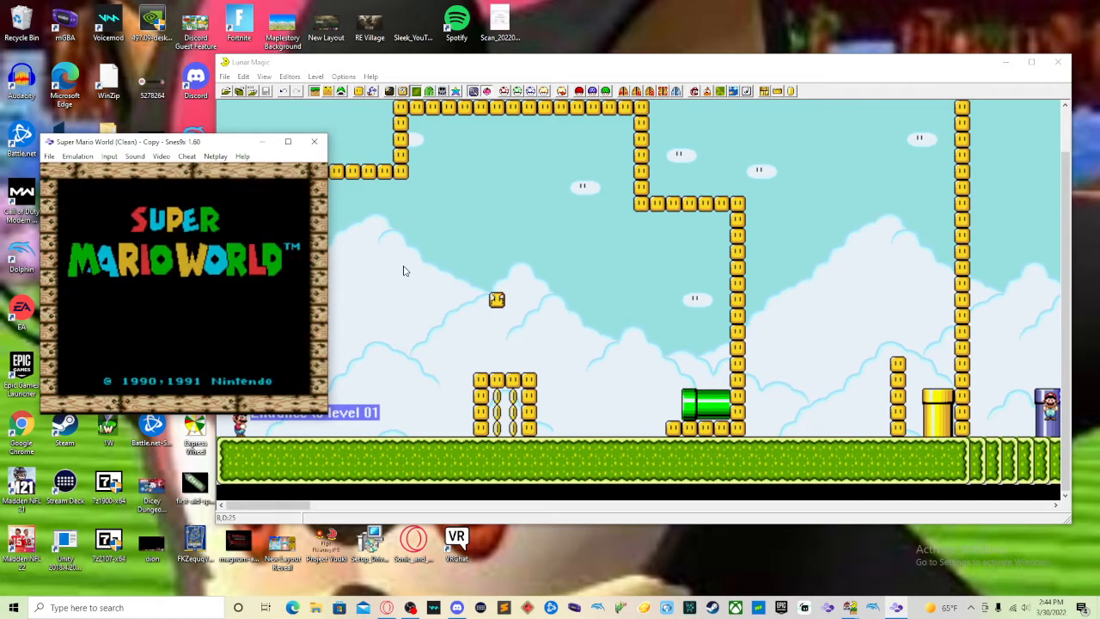
- Start a game from the Super Mario World title screen and enlarge the emulator window
key("space")
key("Down")
key("space")
key("space")
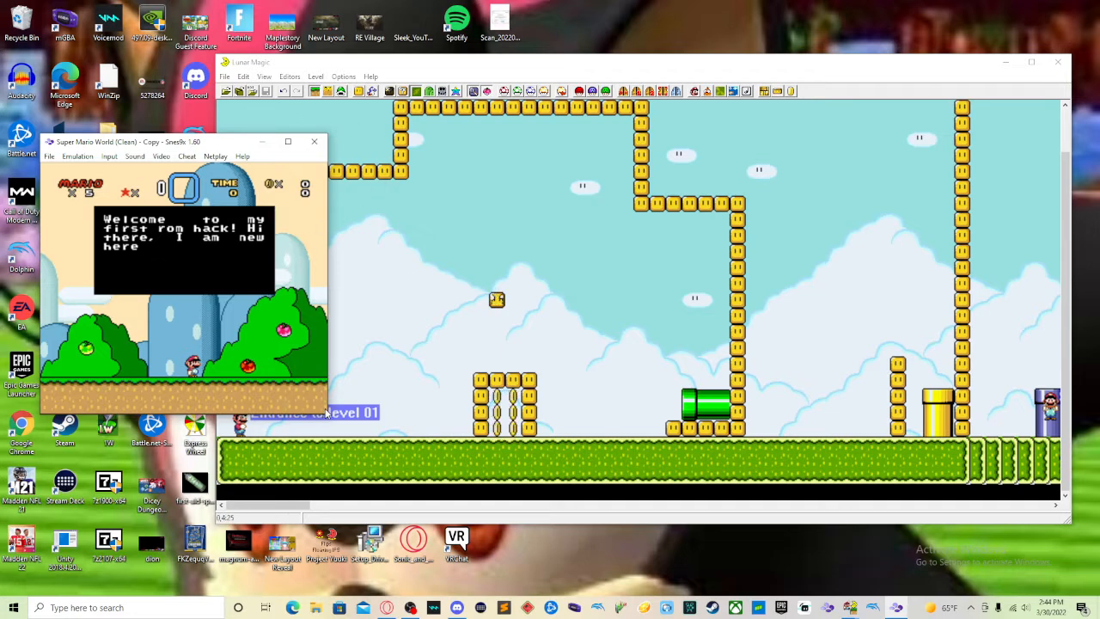
left_click_drag(328, 413, 367, 436)
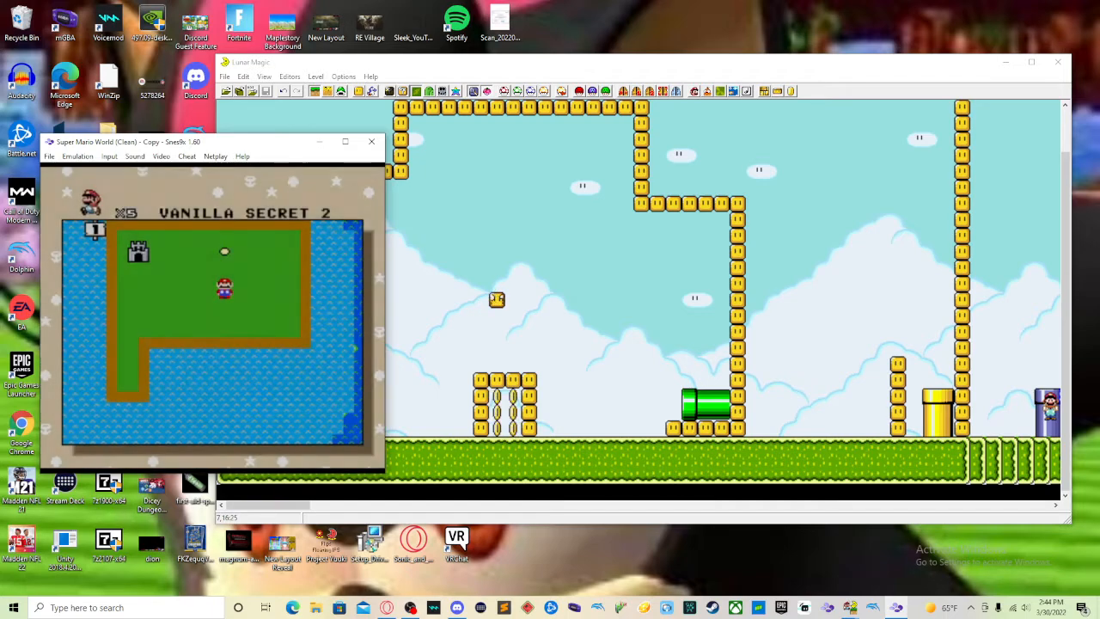
- Enter the Vanilla Secret 2 level and hit the question block above the yellow block structure
key("c")
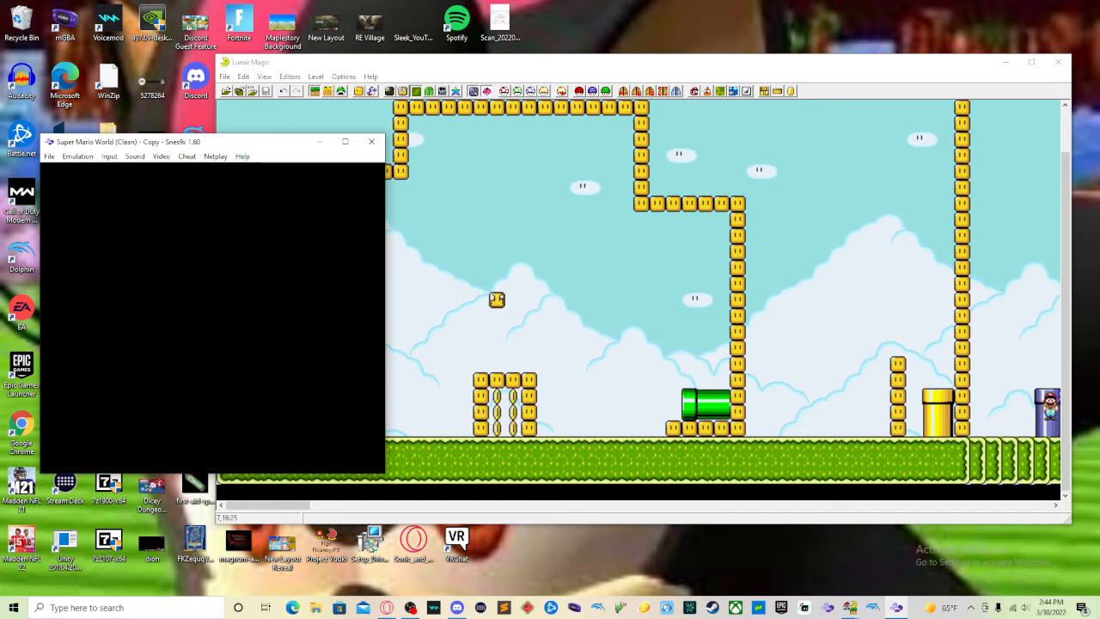
key("Right")
key("Right")
key("c")
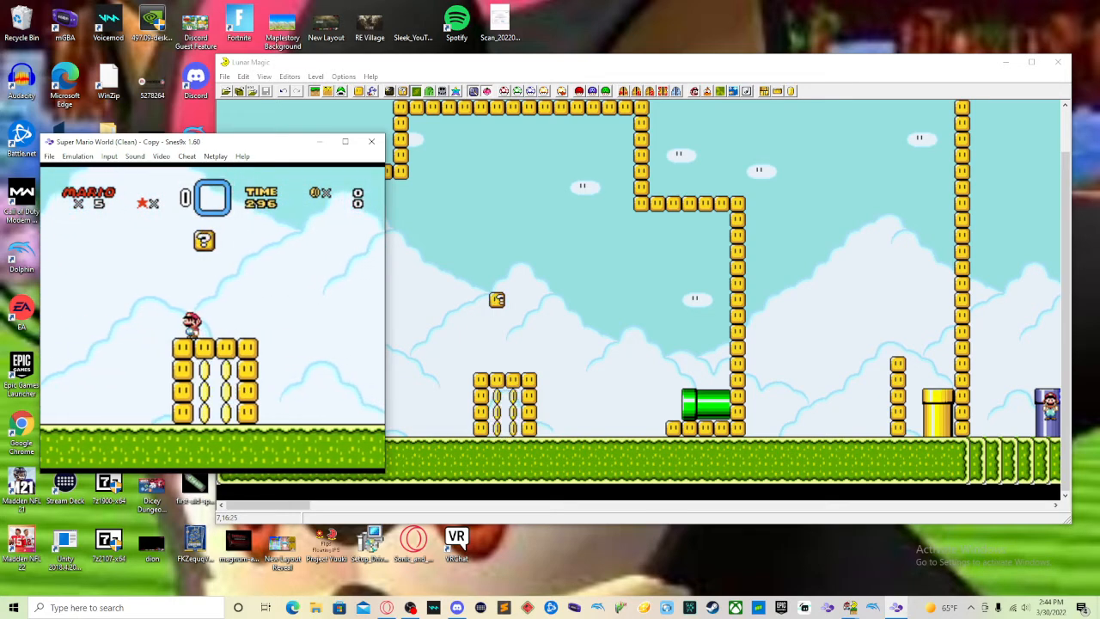
key("c")
key("Right")
key("c")
key("Right")
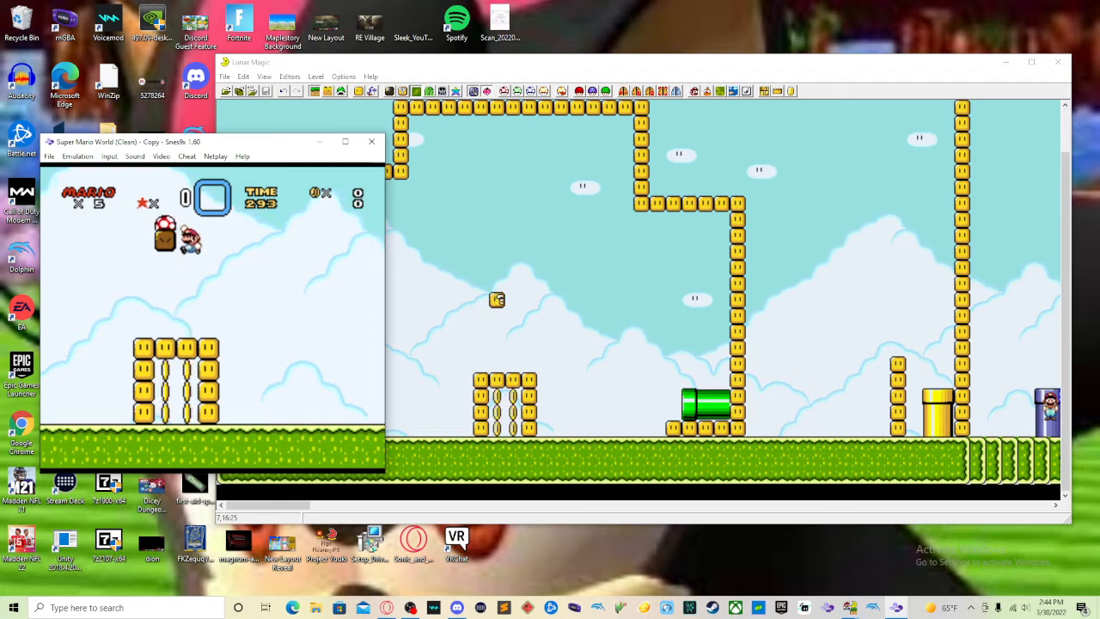
- Collect the mushroom and take Mario through the green horizontal pipe to test its exit
key("Left")
key("c")
key("Right")
key("Right")
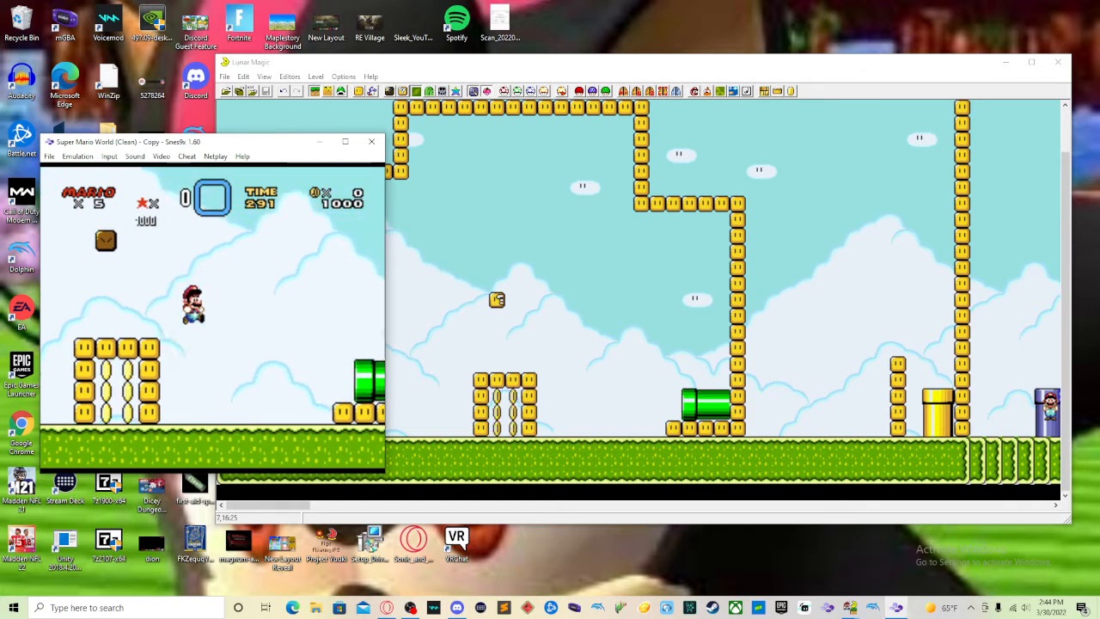
key("c")
key("Right")
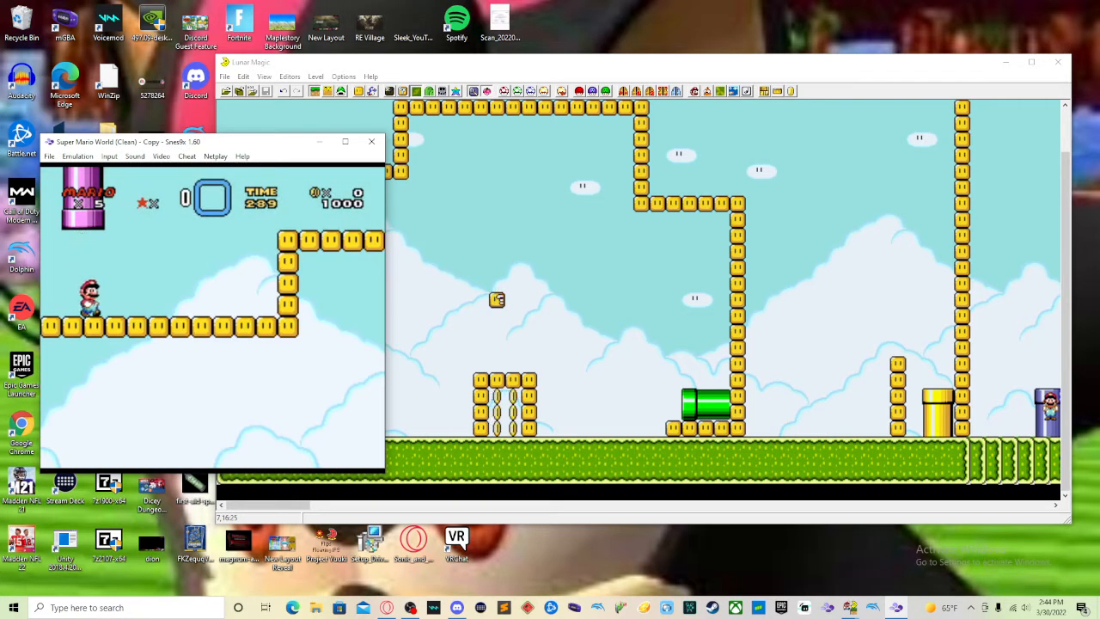
- Cross the elevated yellow block path and take the yellow pipe to test its exit
key("Right")
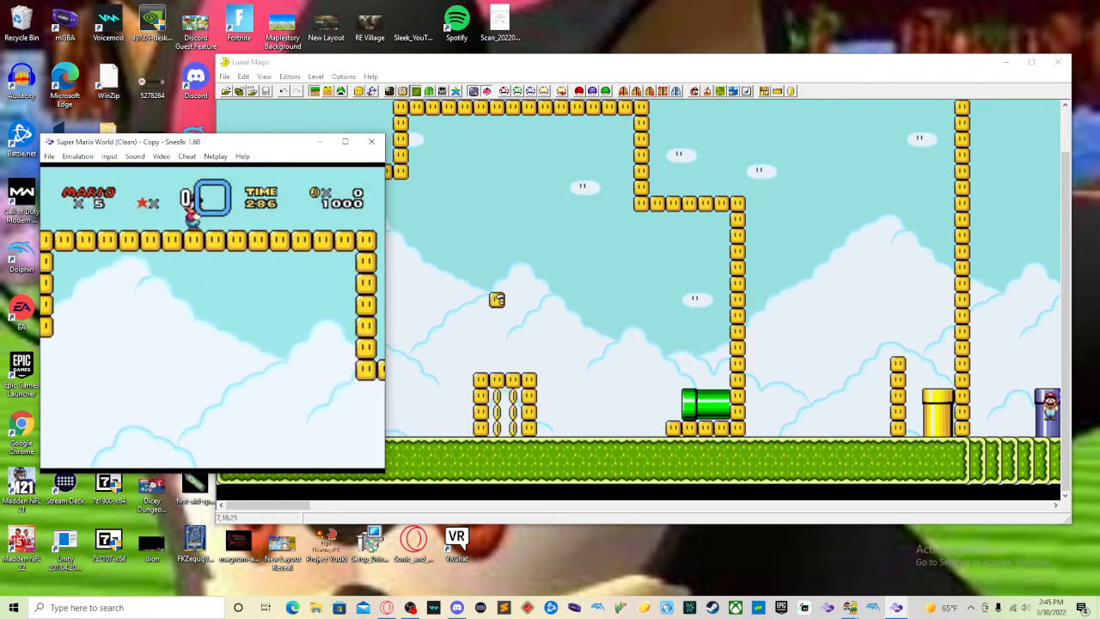
key("Right")
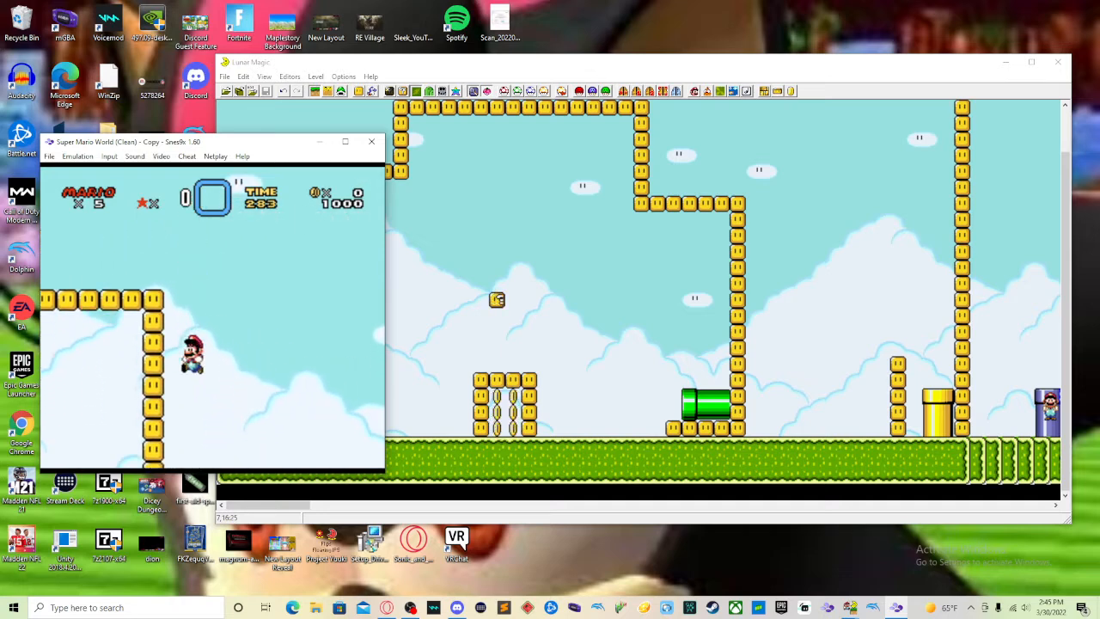
key("Right")
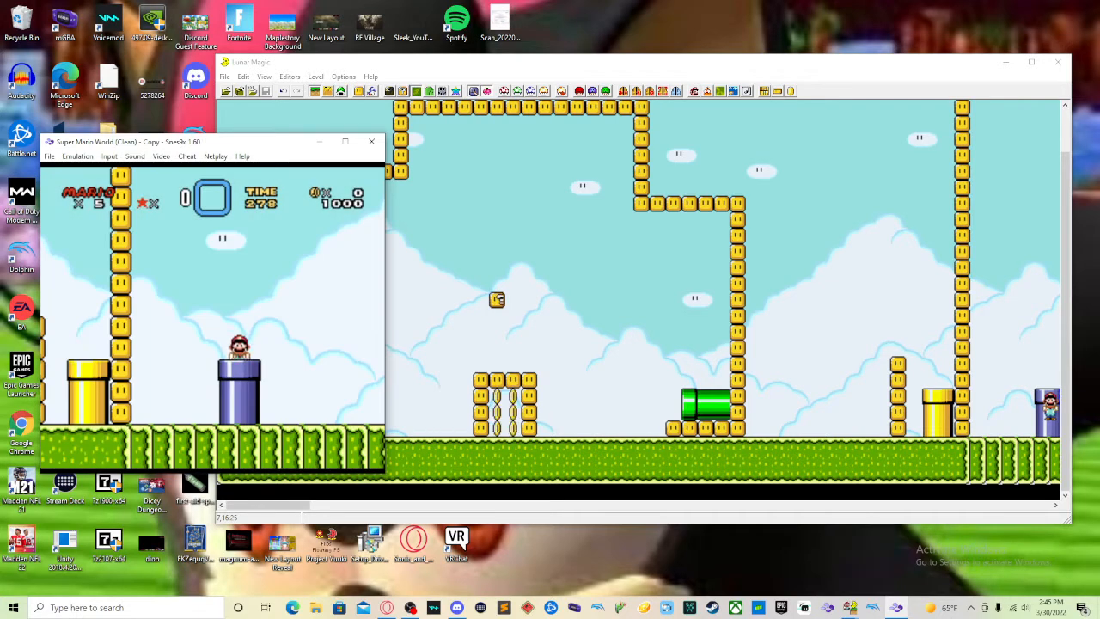
- Run Mario from the blue pipe to the end of the level and close the emulator
key("Right")
key("c")
key("Right")
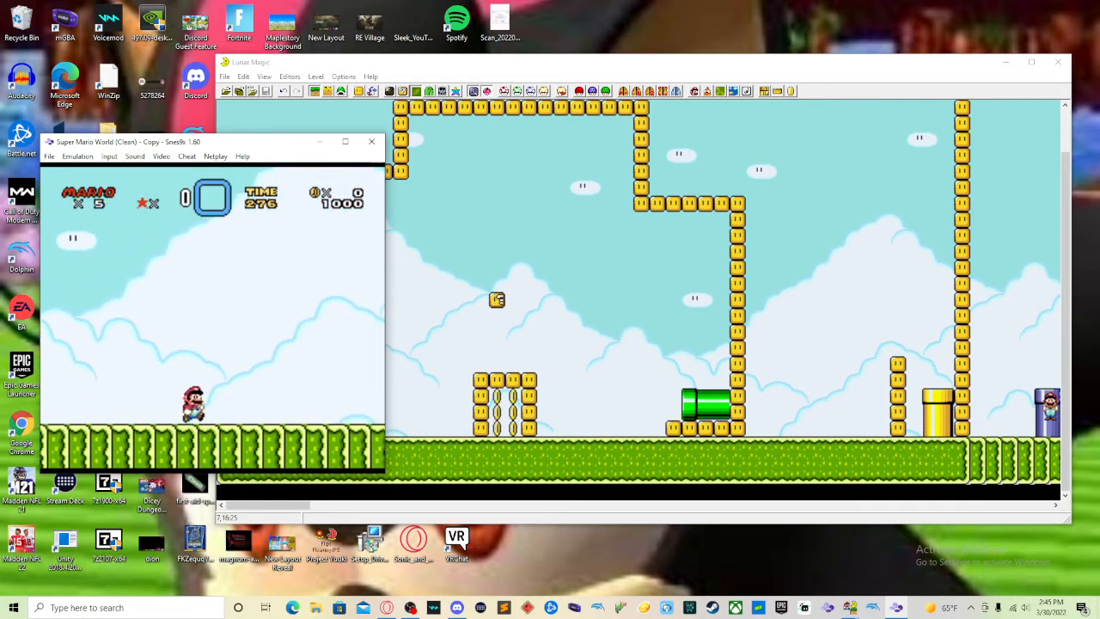
key("Right")
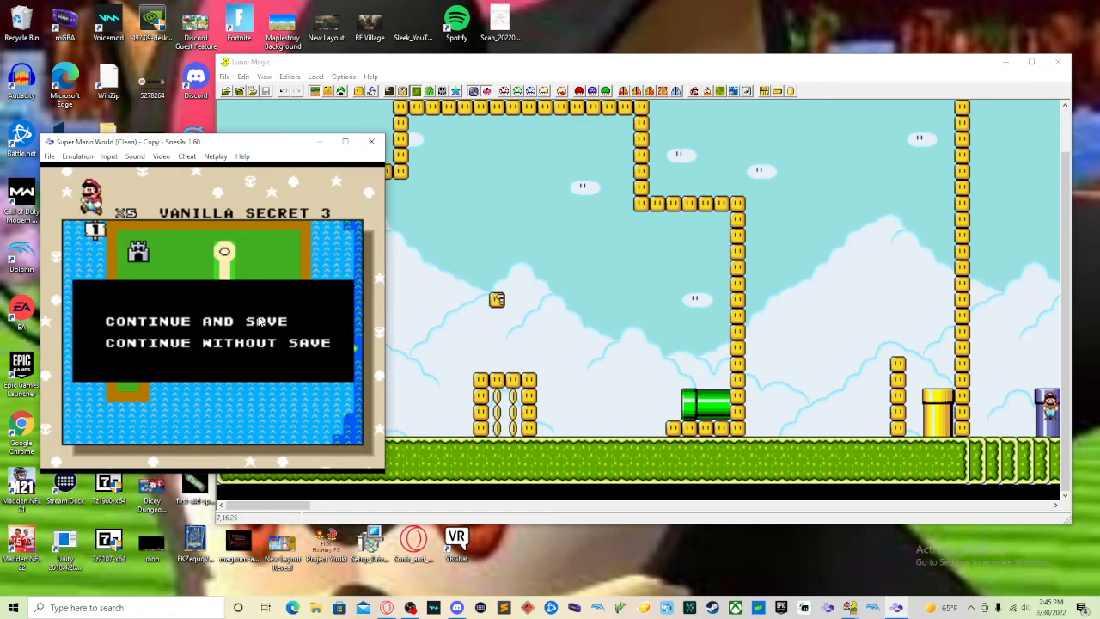
left_click(371, 141)
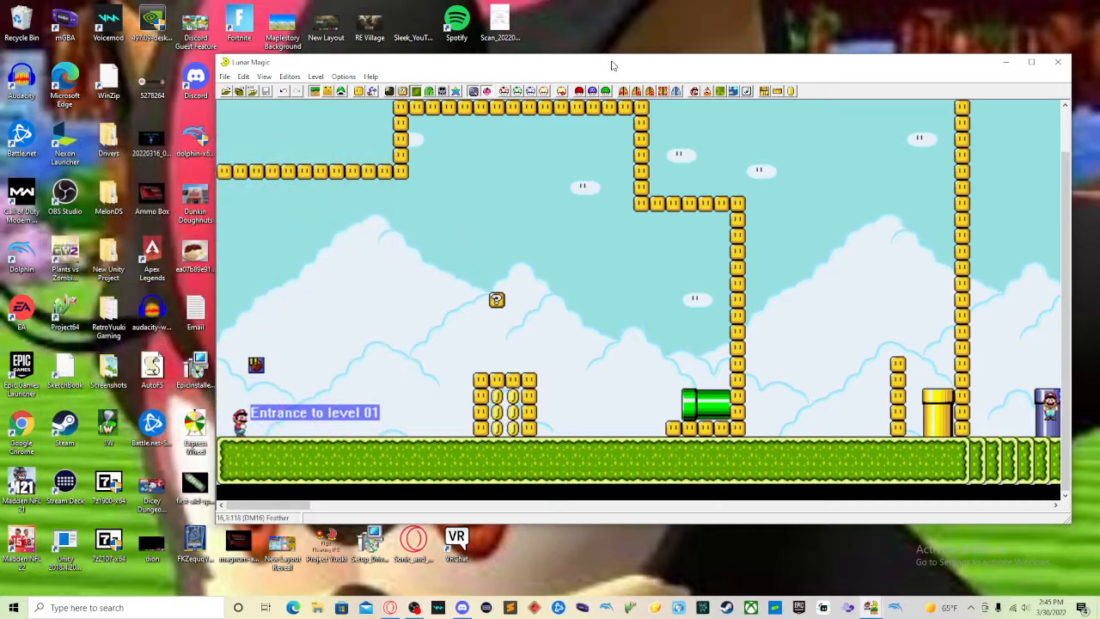
- Examine the green and yellow exit pipes and the secondary entrances they lead to in the level editor
left_click_drag(612, 62, 480, 75)
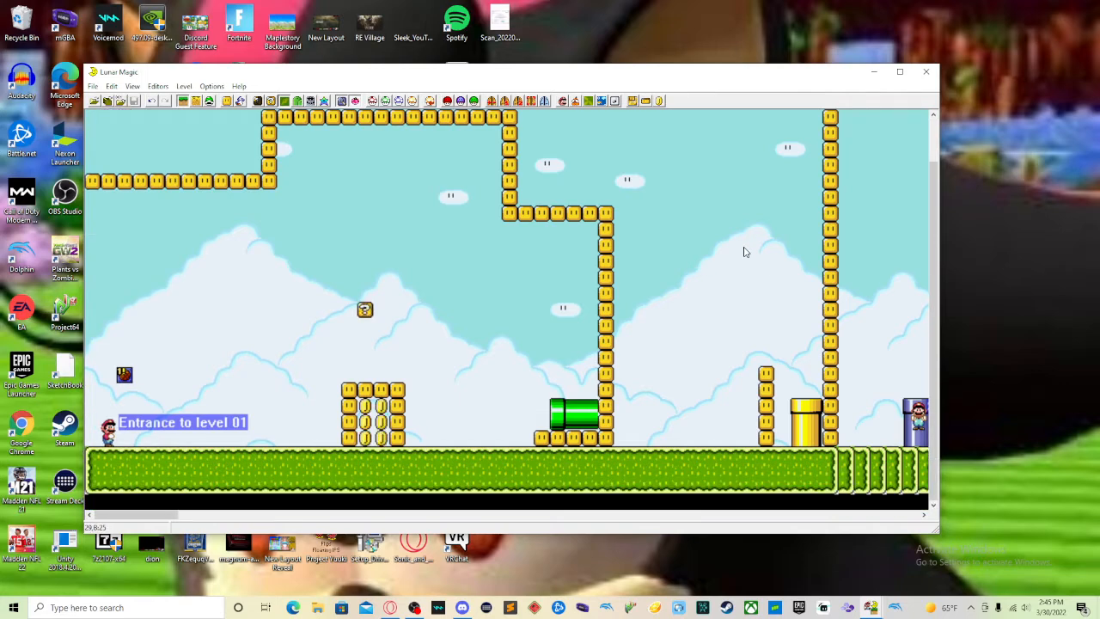
scroll(686, 262, "up", 2)
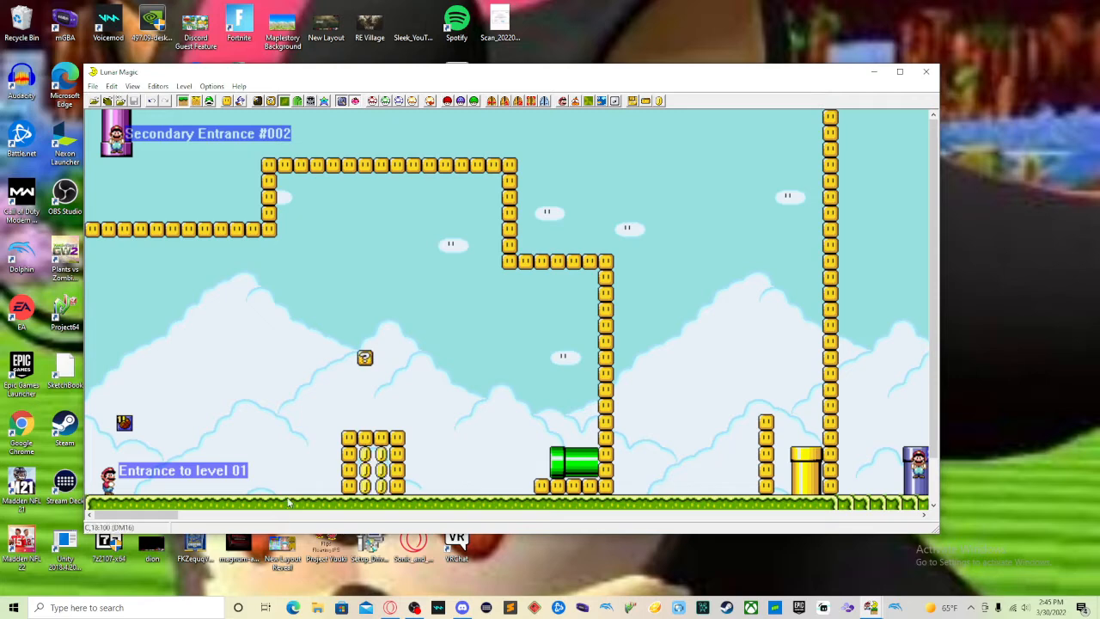
left_click_drag(172, 517, 207, 517)
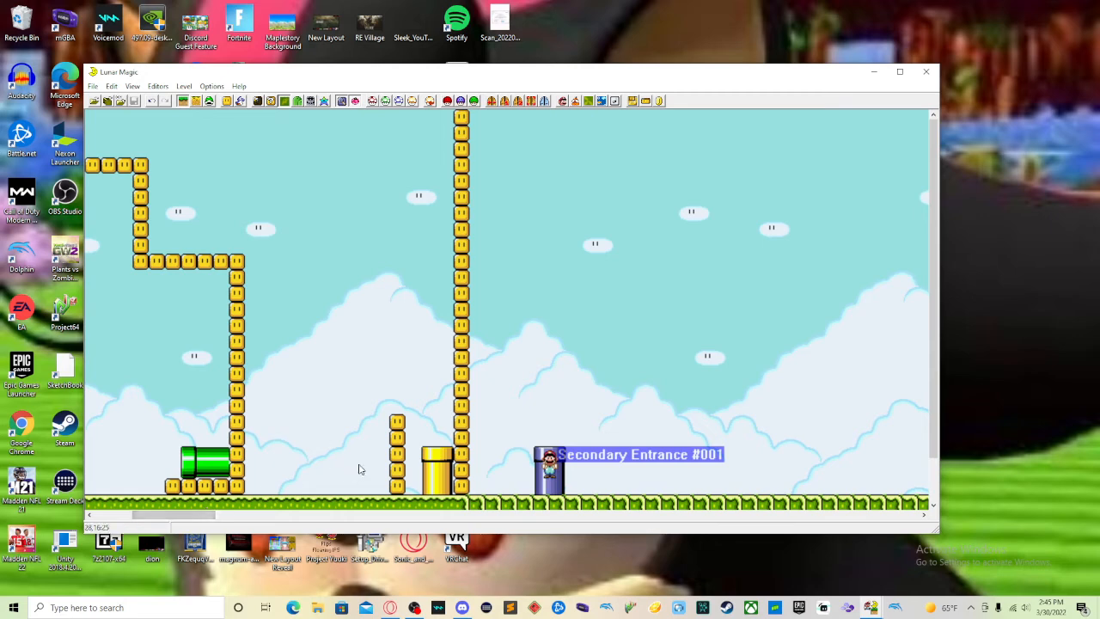
left_click(426, 469)
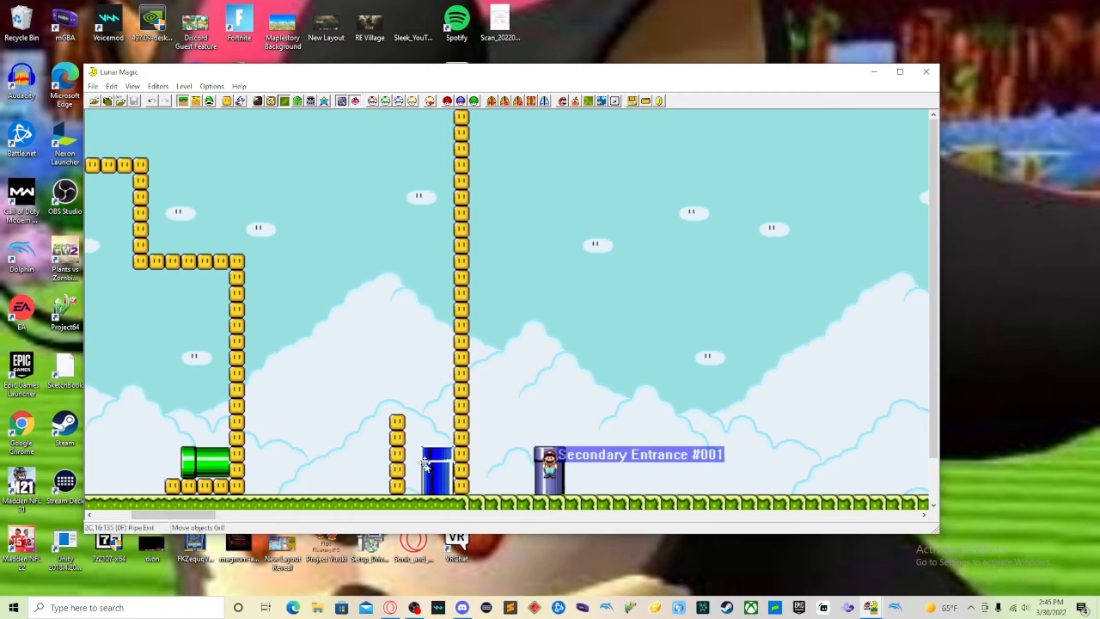
left_click(213, 468)
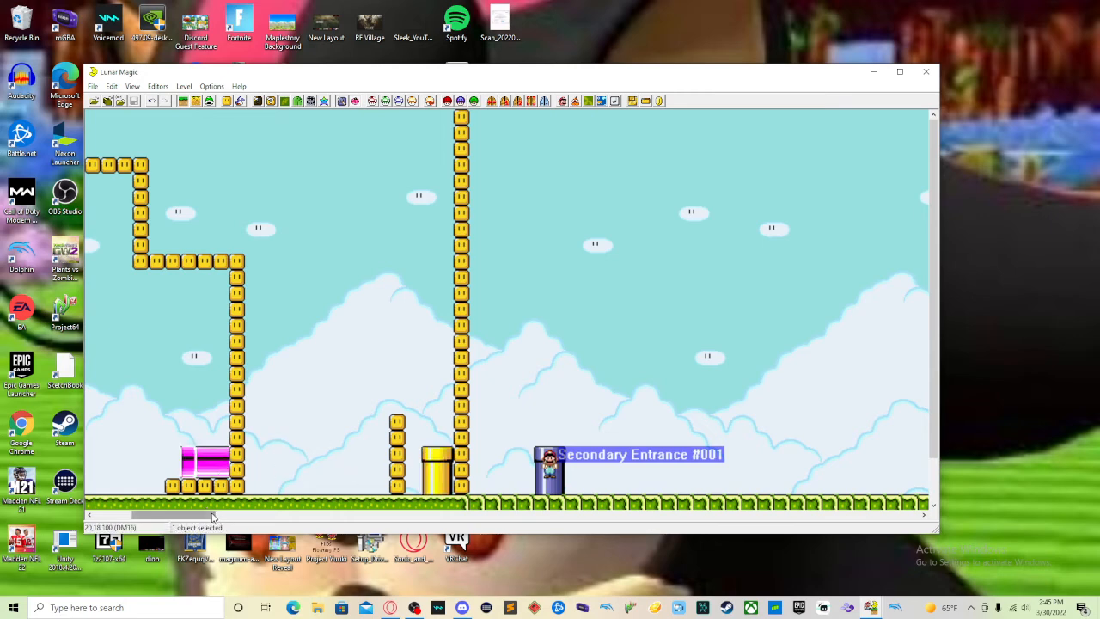
left_click_drag(213, 515, 179, 516)
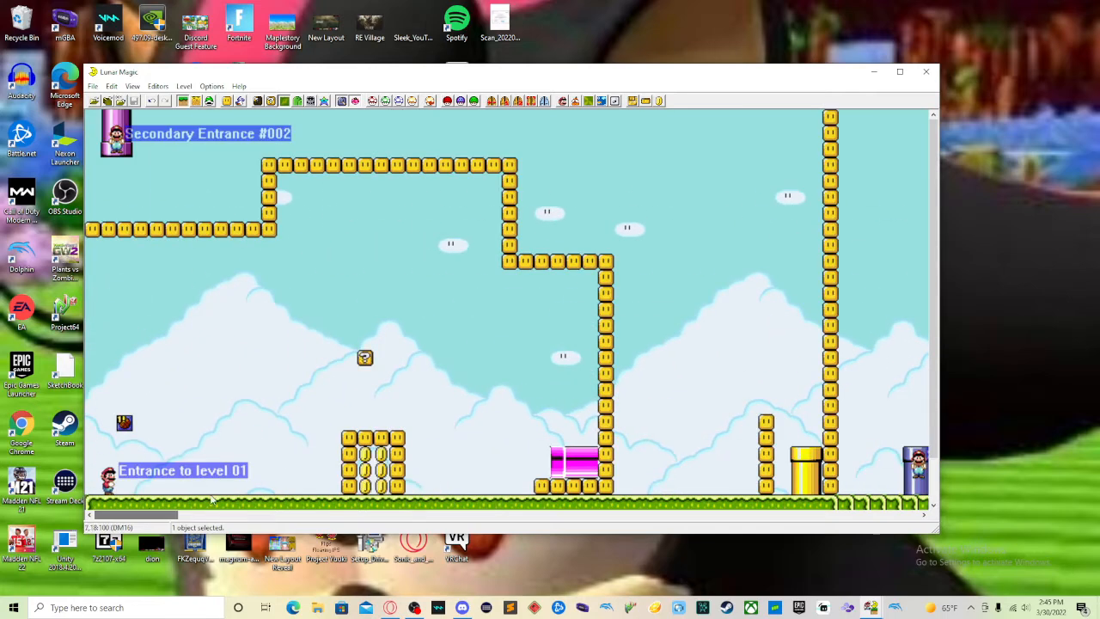
left_click_drag(486, 79, 581, 96)
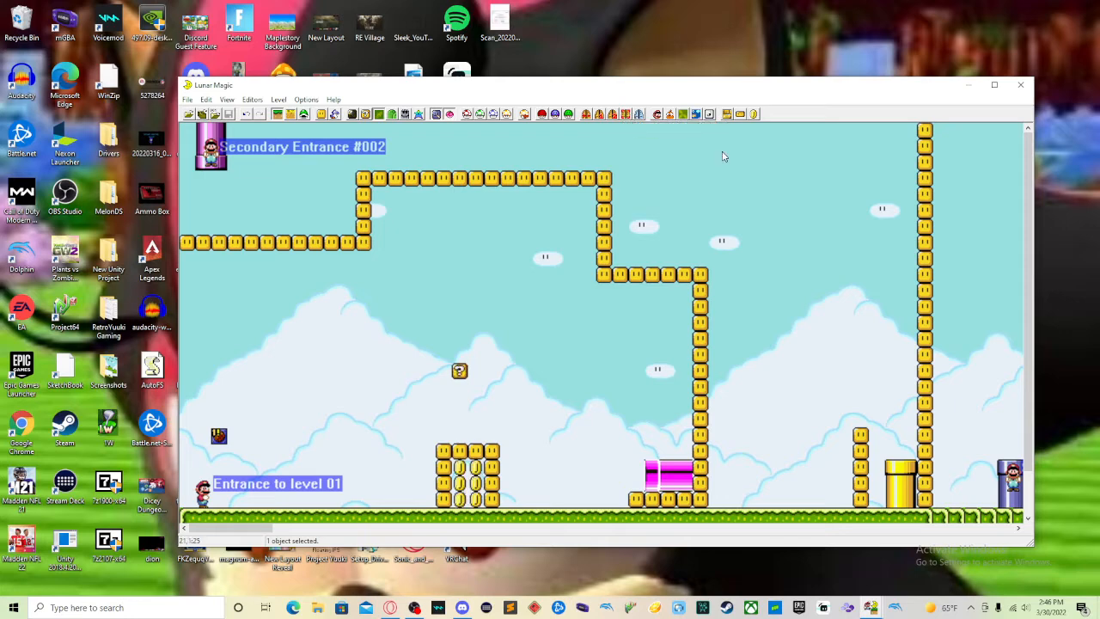
- Display the screen boundaries and screen exits over the level and deselect the green pipe
left_click(640, 115)
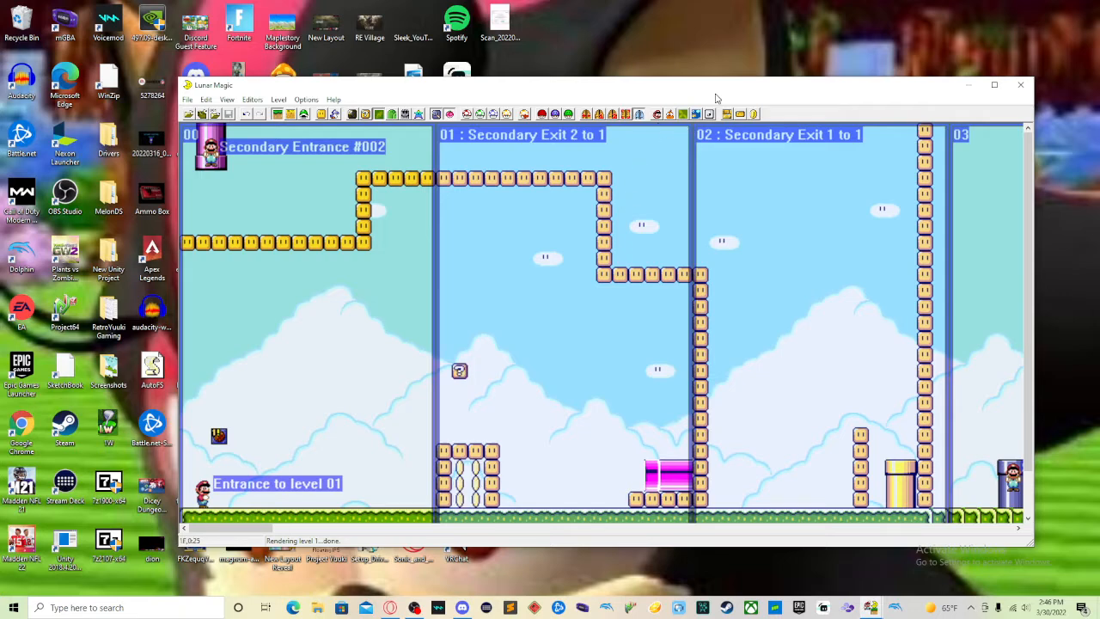
left_click_drag(716, 93, 772, 93)
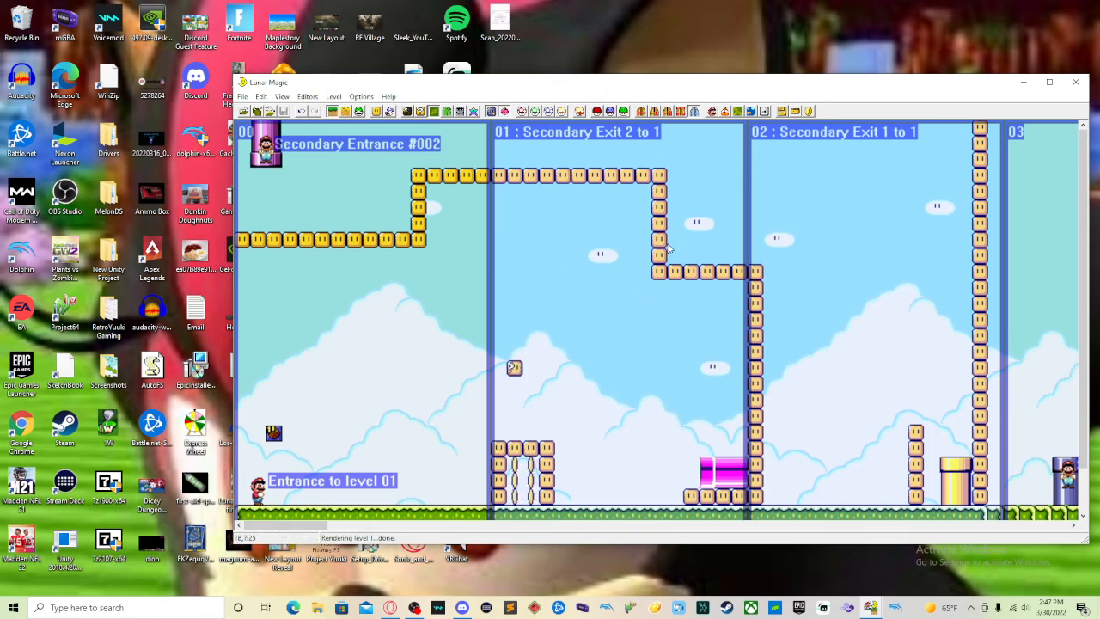
left_click(724, 450)
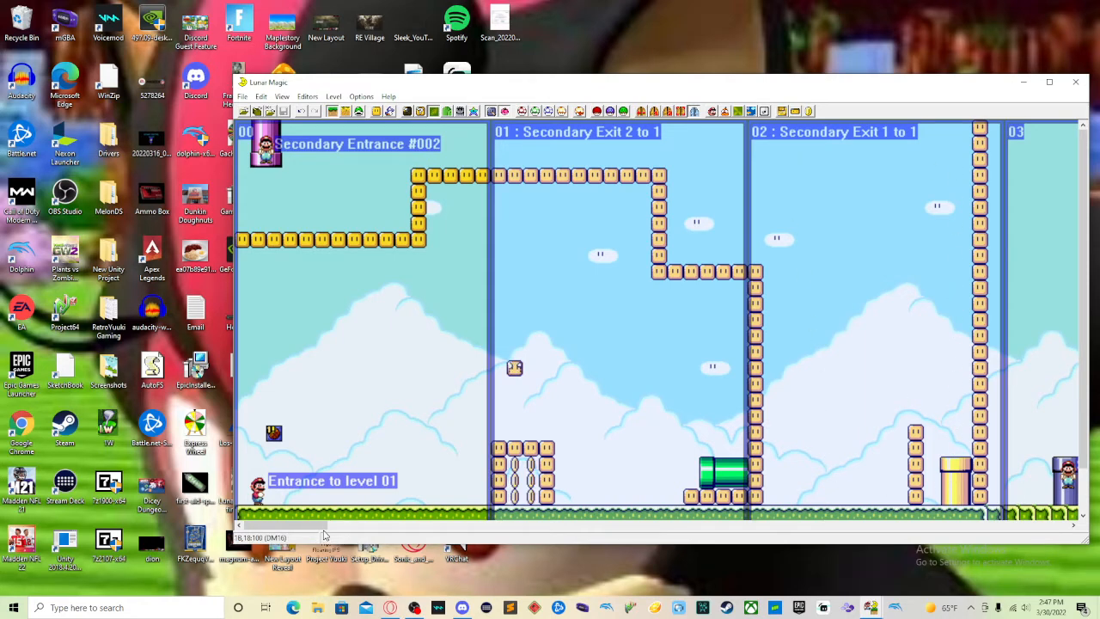
left_click_drag(318, 527, 282, 528)
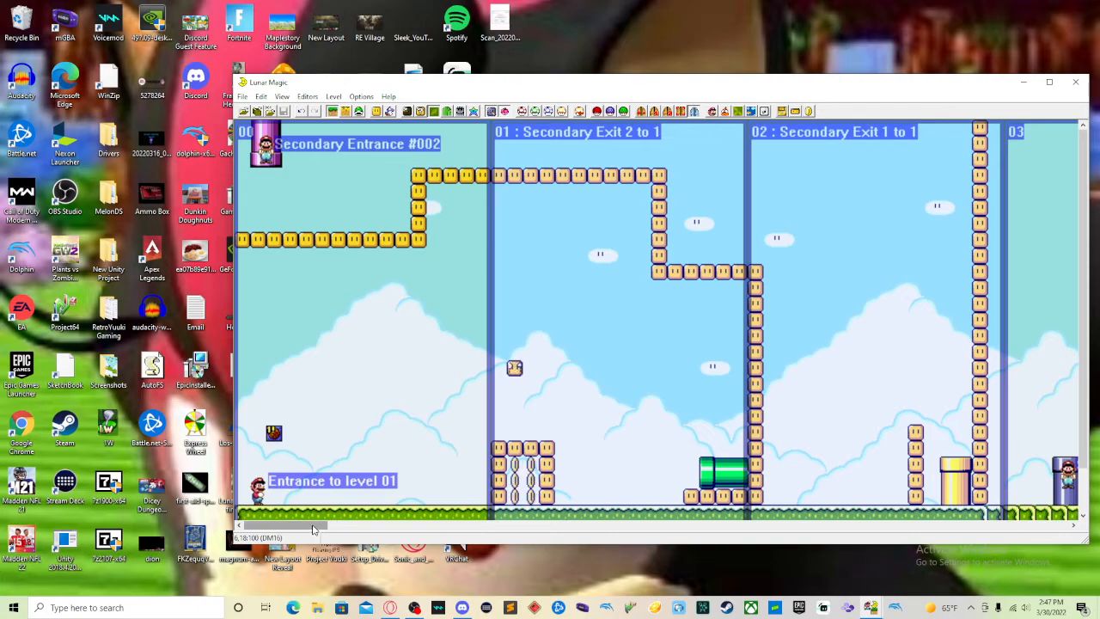
left_click_drag(317, 528, 287, 454)
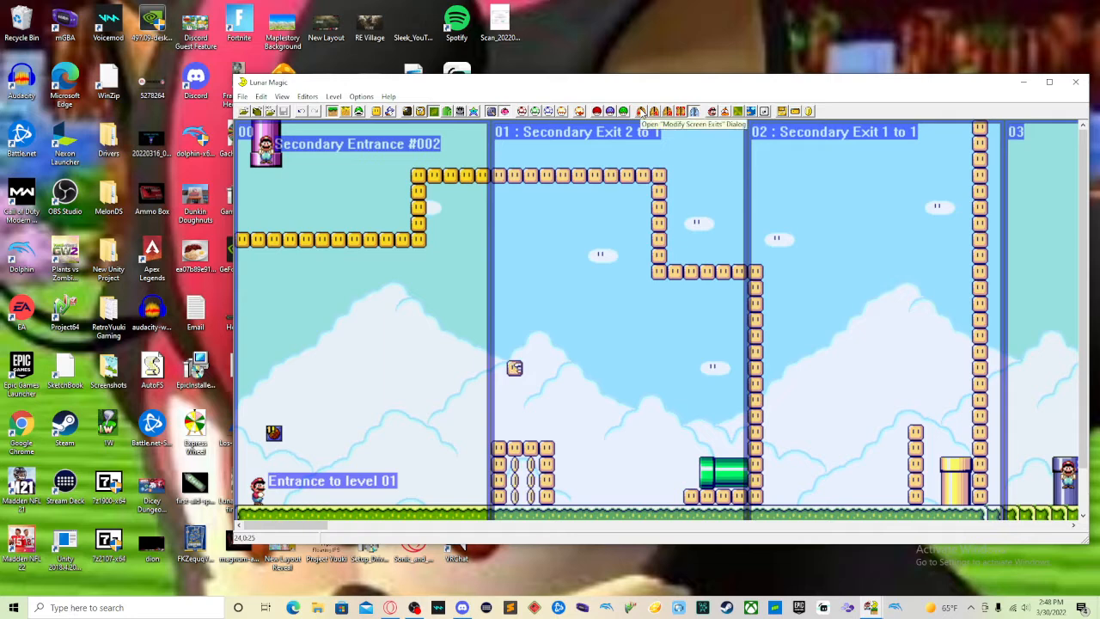
- Review the screen exit settings and the list of screens for level 1, leaving the settings as they are
left_click(641, 114)
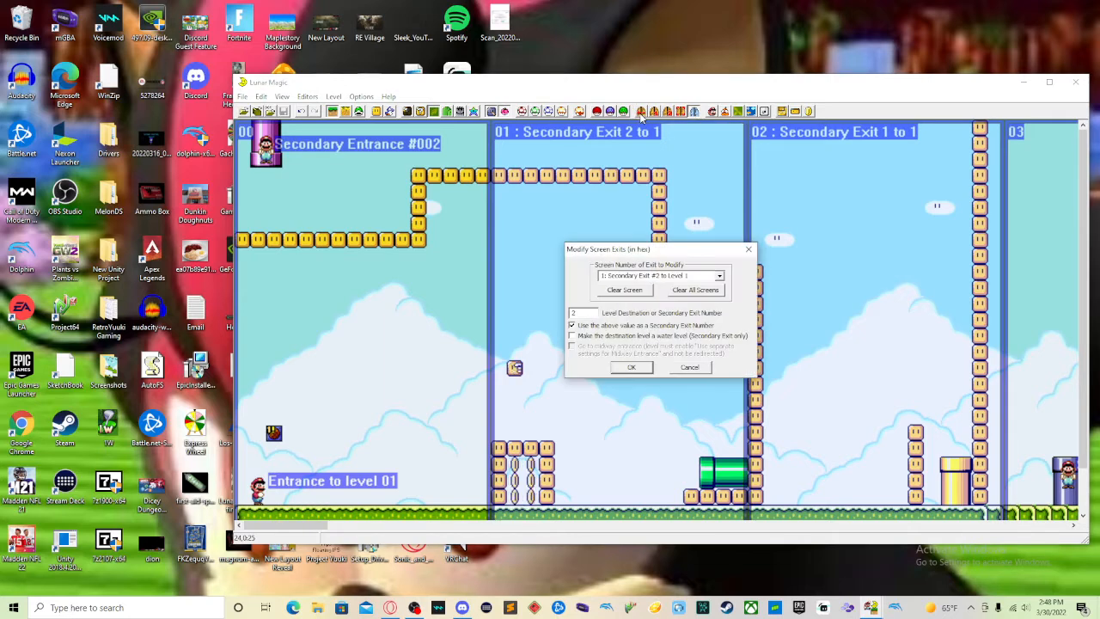
left_click_drag(710, 258, 474, 270)
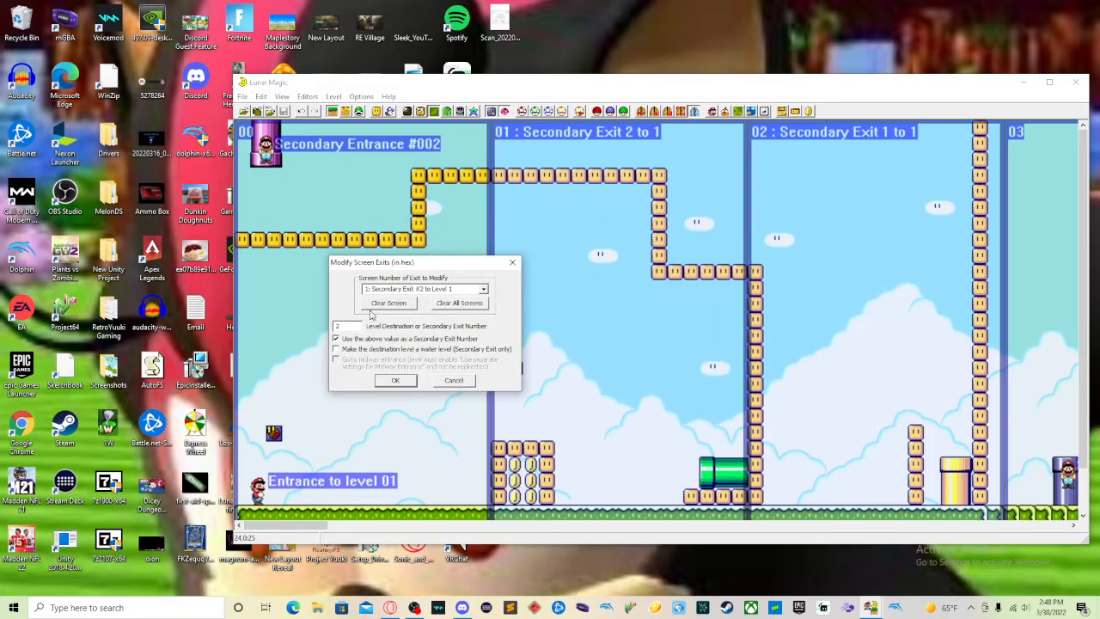
left_click(485, 290)
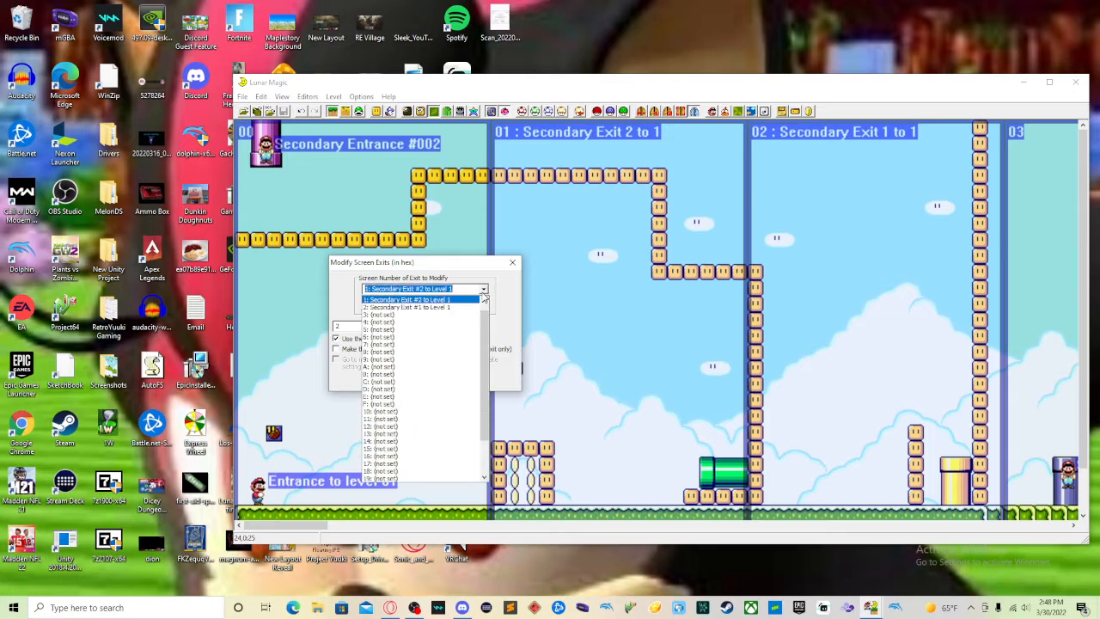
left_click(436, 289)
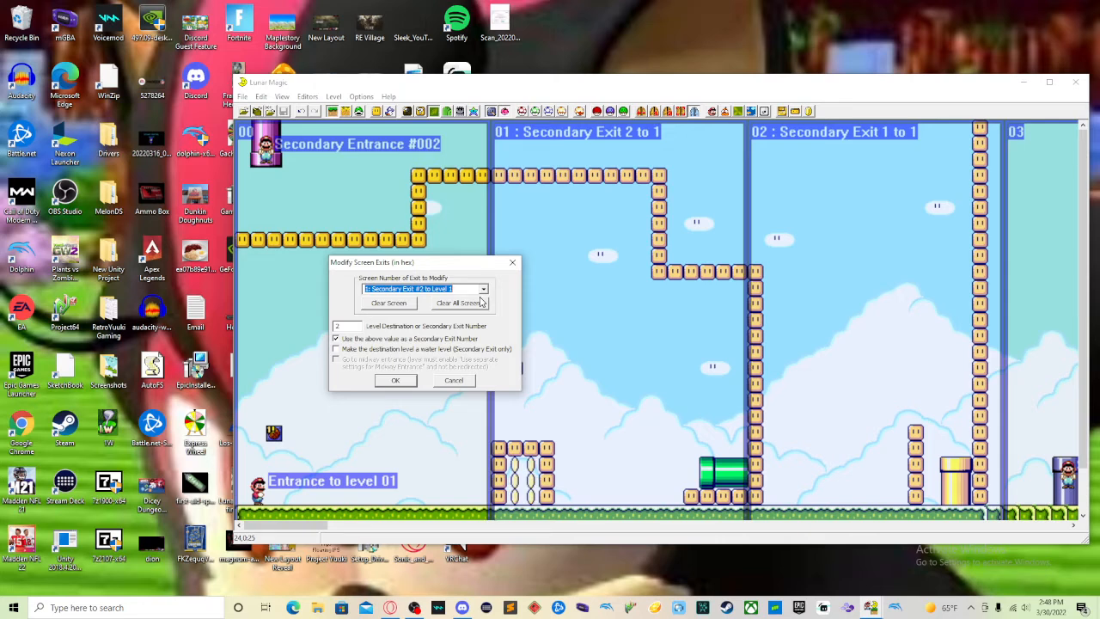
left_click(513, 263)
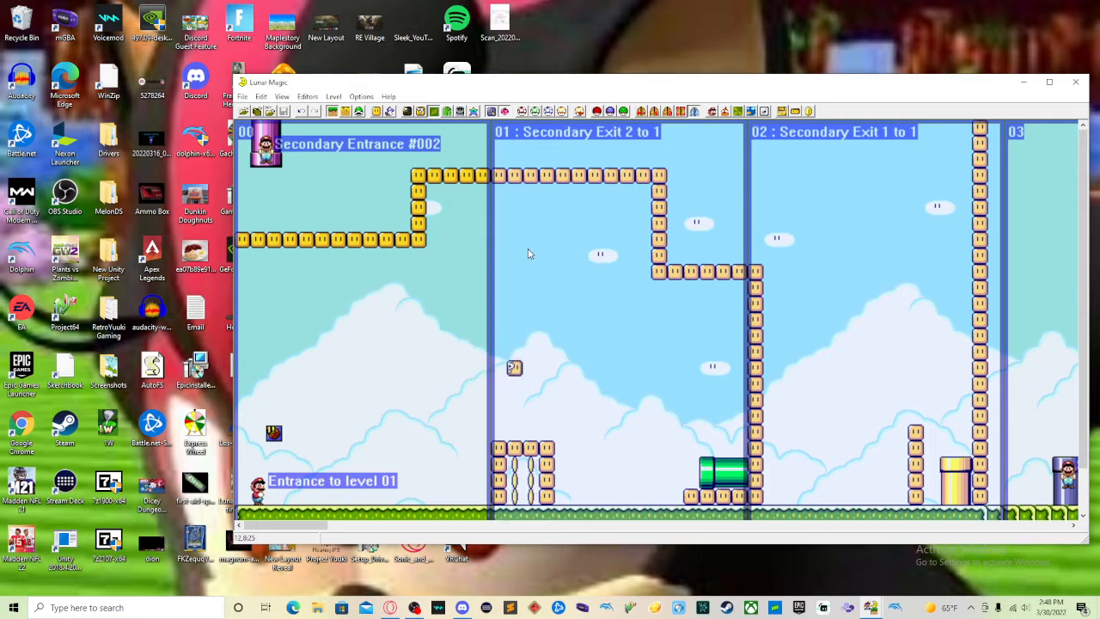
- Review the secondary entrance settings and the unset slot 3, leaving everything unsaved
left_click(668, 116)
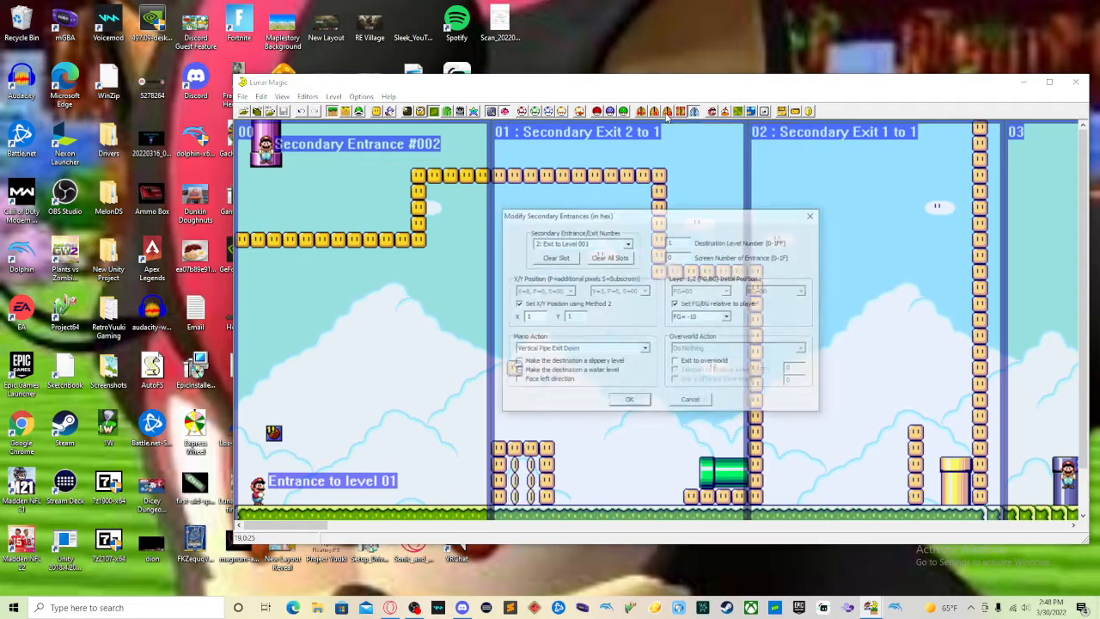
left_click_drag(682, 219, 491, 263)
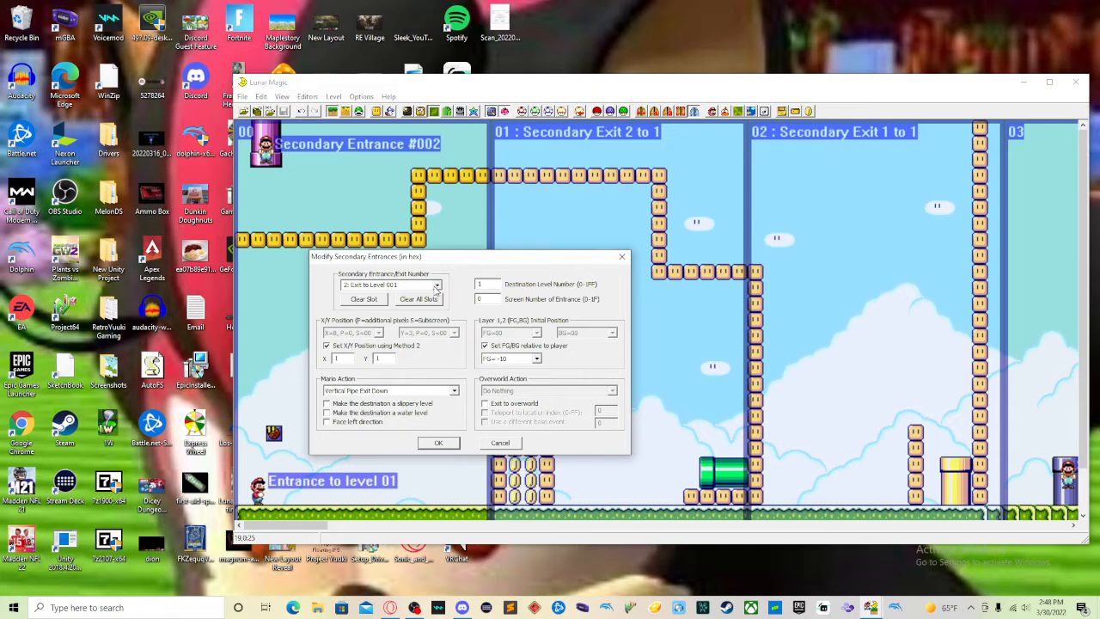
left_click(436, 286)
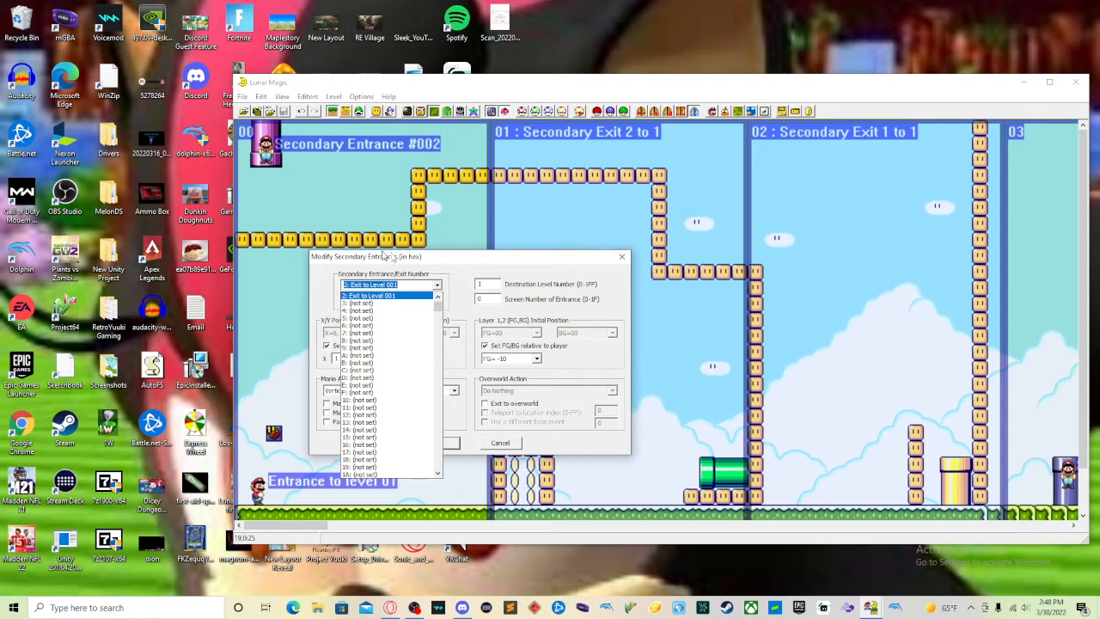
scroll(407, 325, "up", 1)
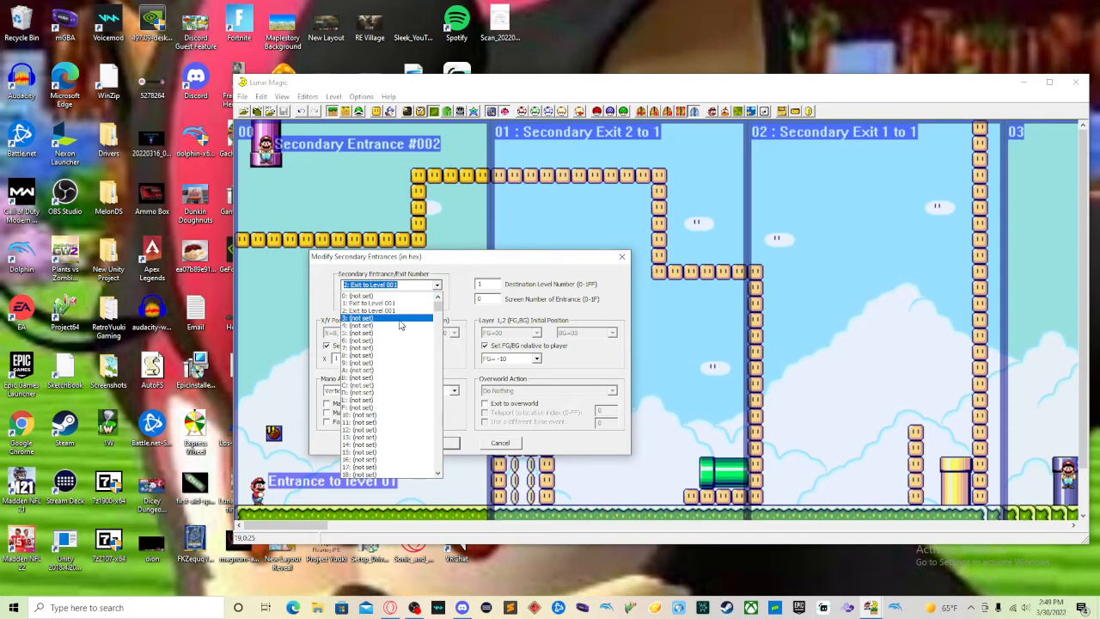
left_click(402, 319)
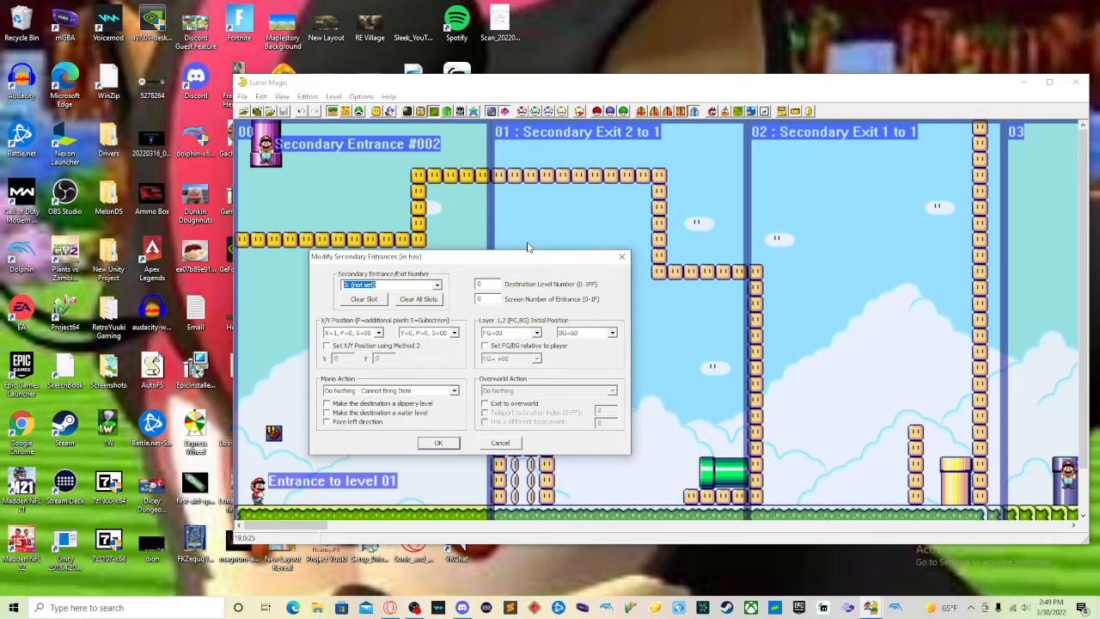
left_click(498, 284)
left_click(622, 257)
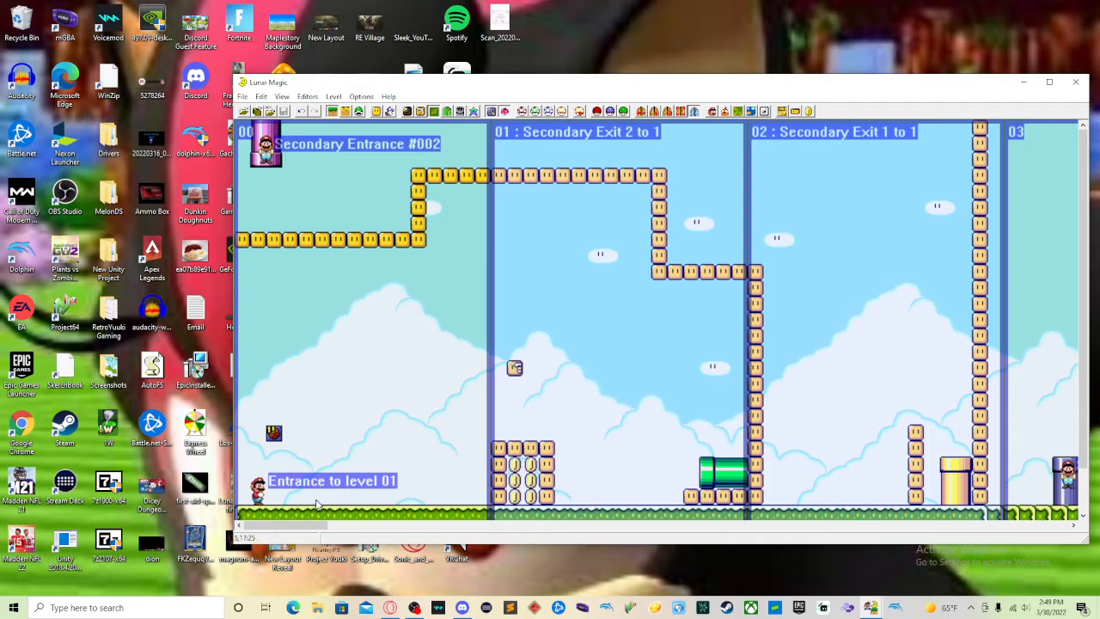
- Enclose the goal gate across screens 04 and 05 with a wall of turn blocks on each side and a turn-block roof
left_click_drag(308, 525, 383, 503)
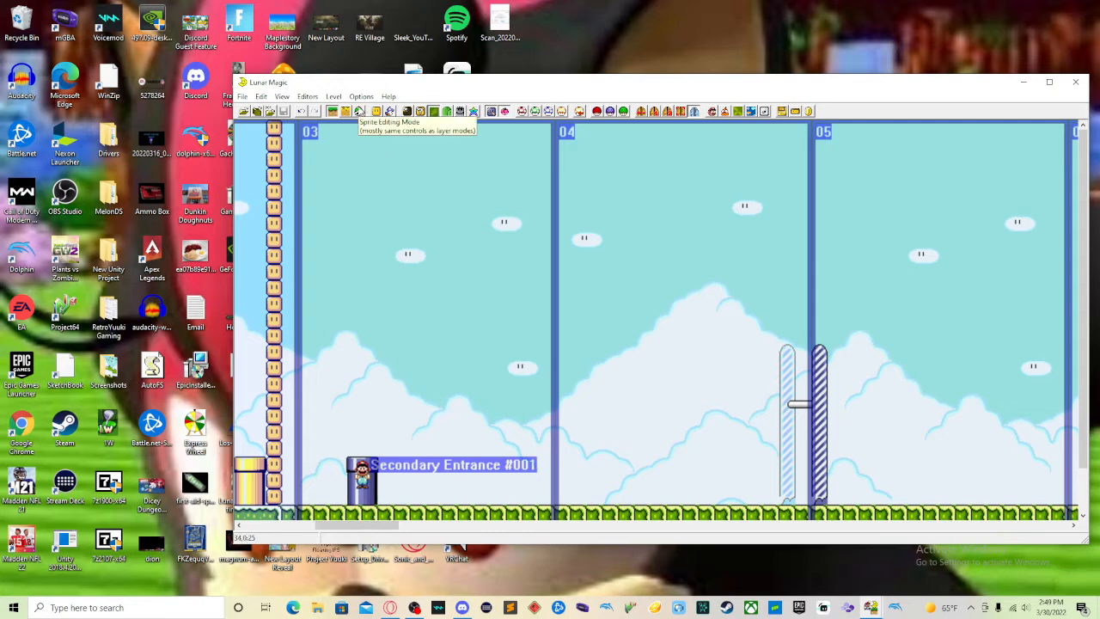
left_click(419, 111)
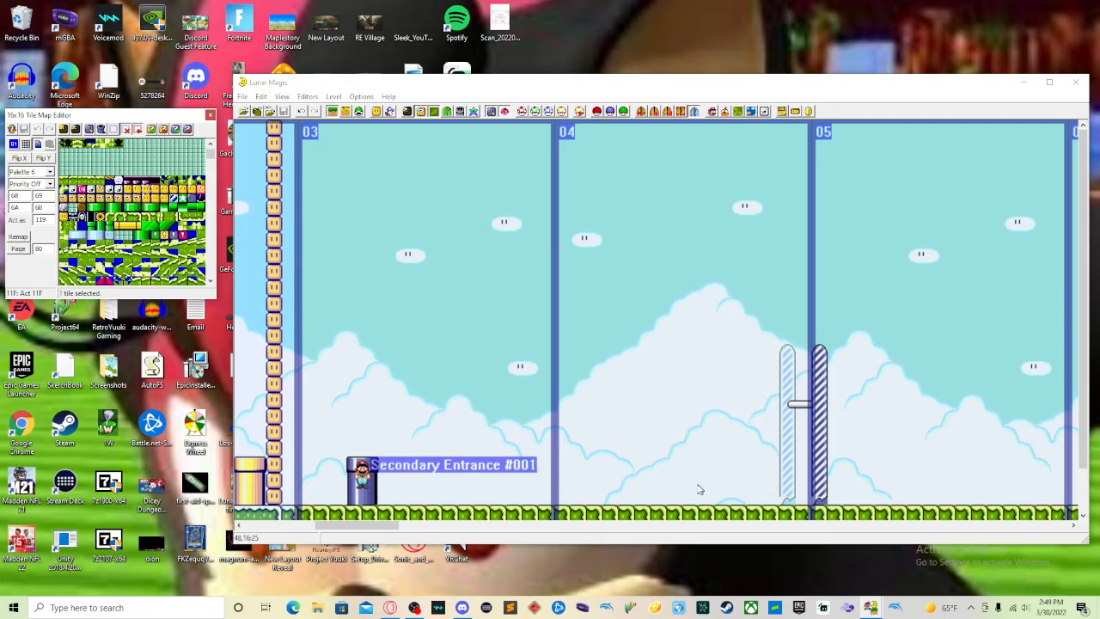
right_click(658, 493, "shift")
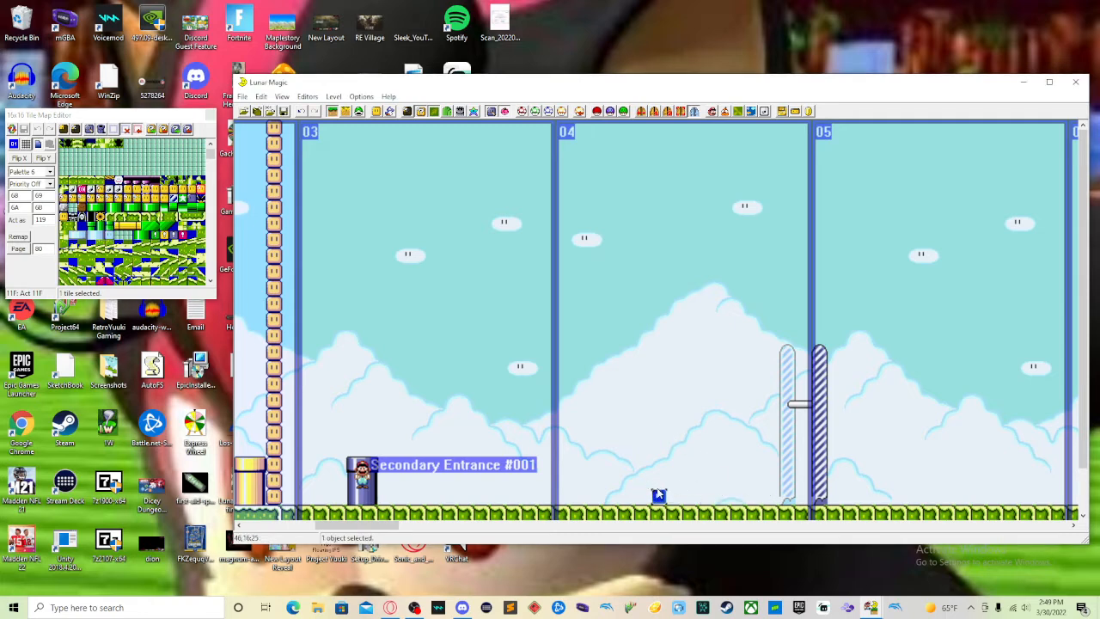
left_click_drag(658, 493, 921, 208)
right_click(674, 208)
left_click(916, 221)
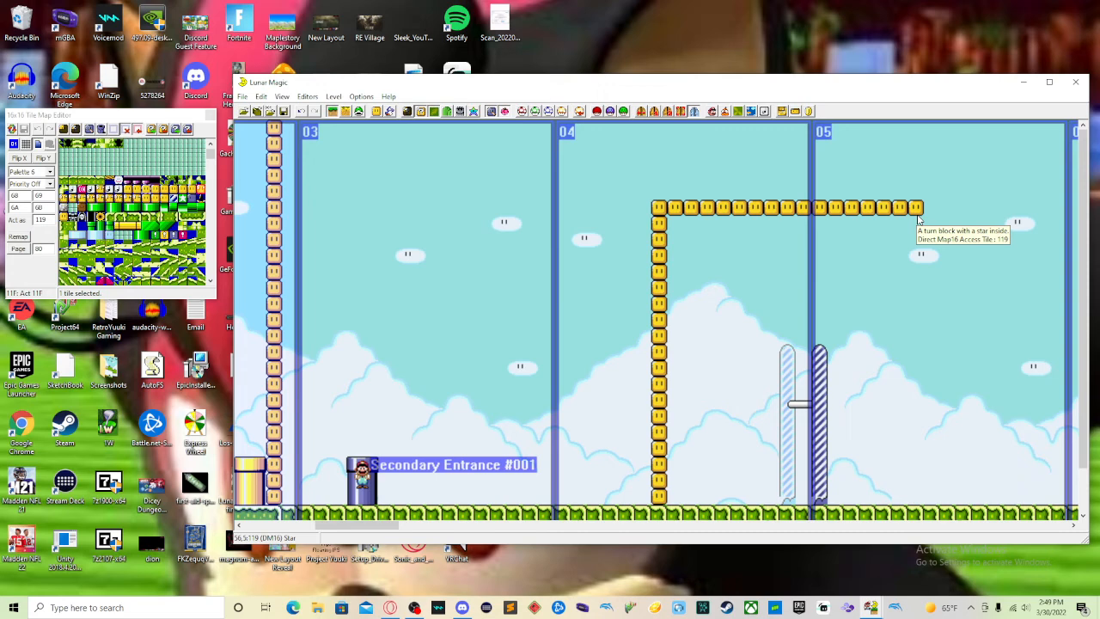
right_click(918, 219)
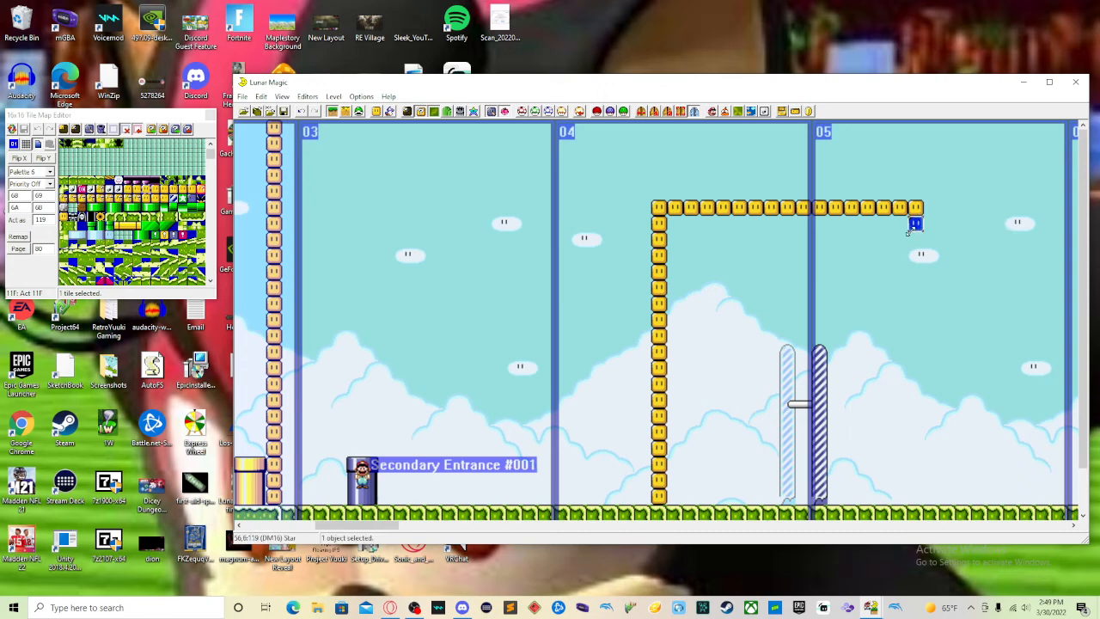
left_click_drag(908, 232, 939, 495)
left_click(939, 495)
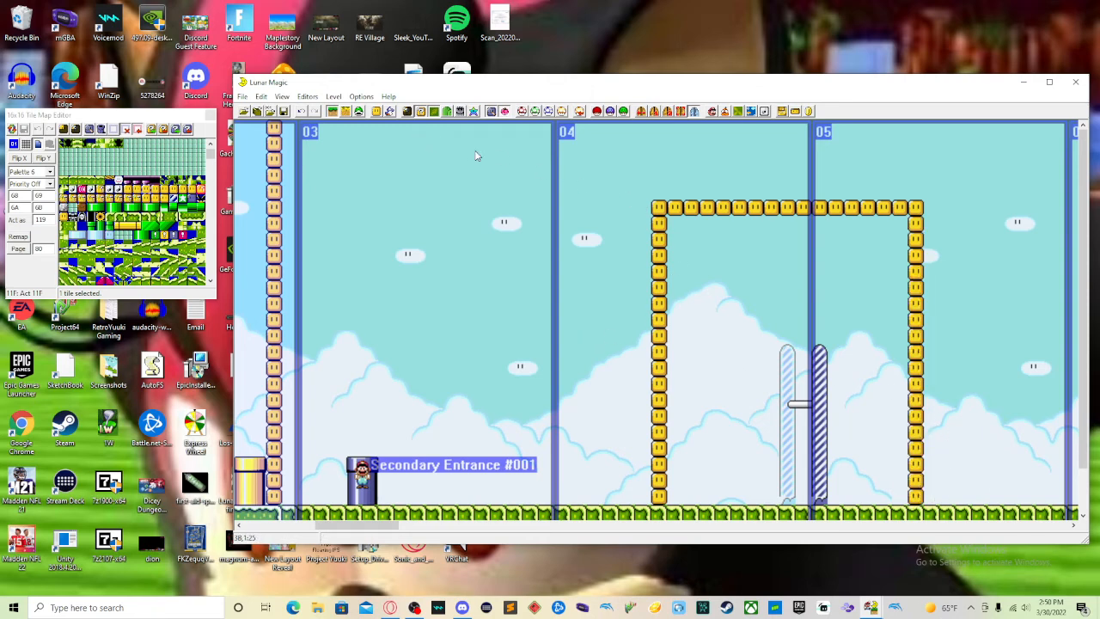
- Add a vertical pipe with its end on top, standing on the ground just outside the enclosure's left wall on screen 04
left_click(376, 113)
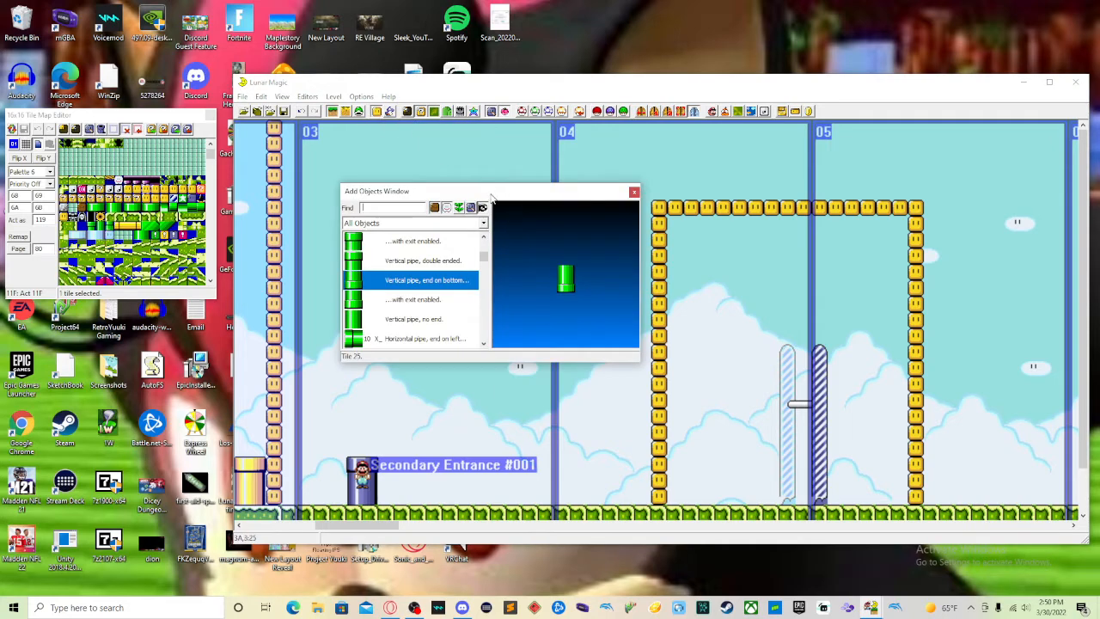
left_click_drag(489, 196, 467, 175)
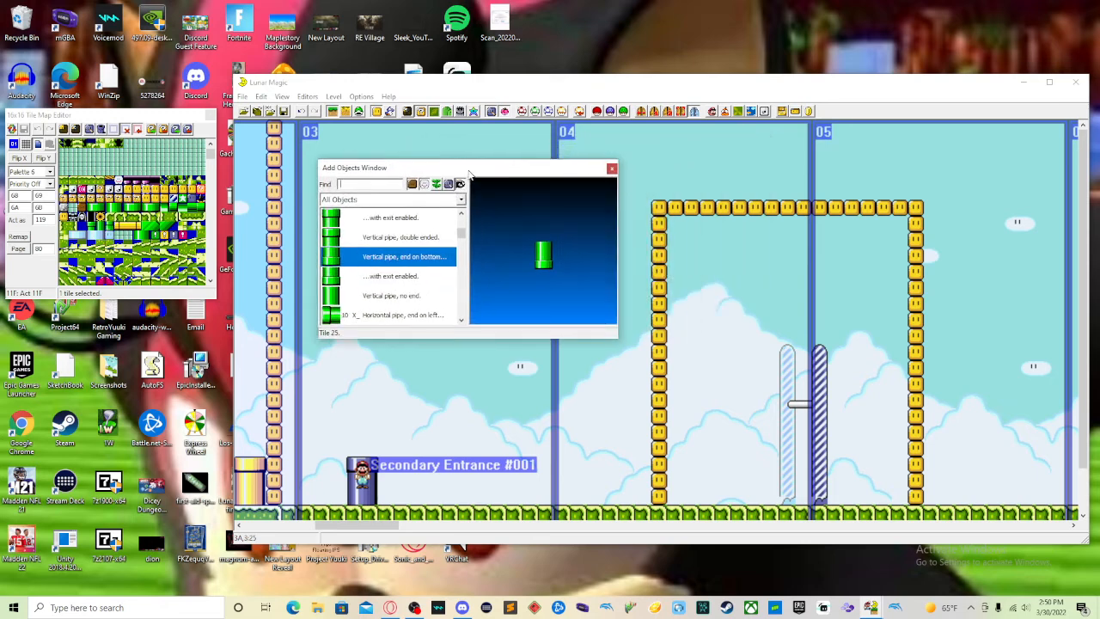
scroll(386, 253, "up", 3)
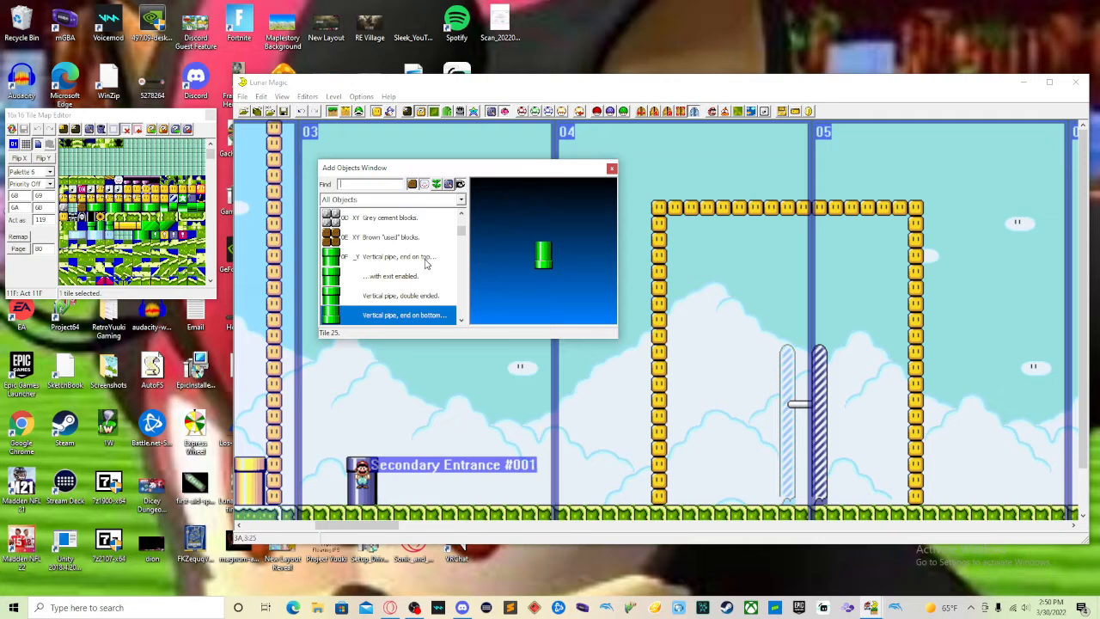
left_click(426, 259)
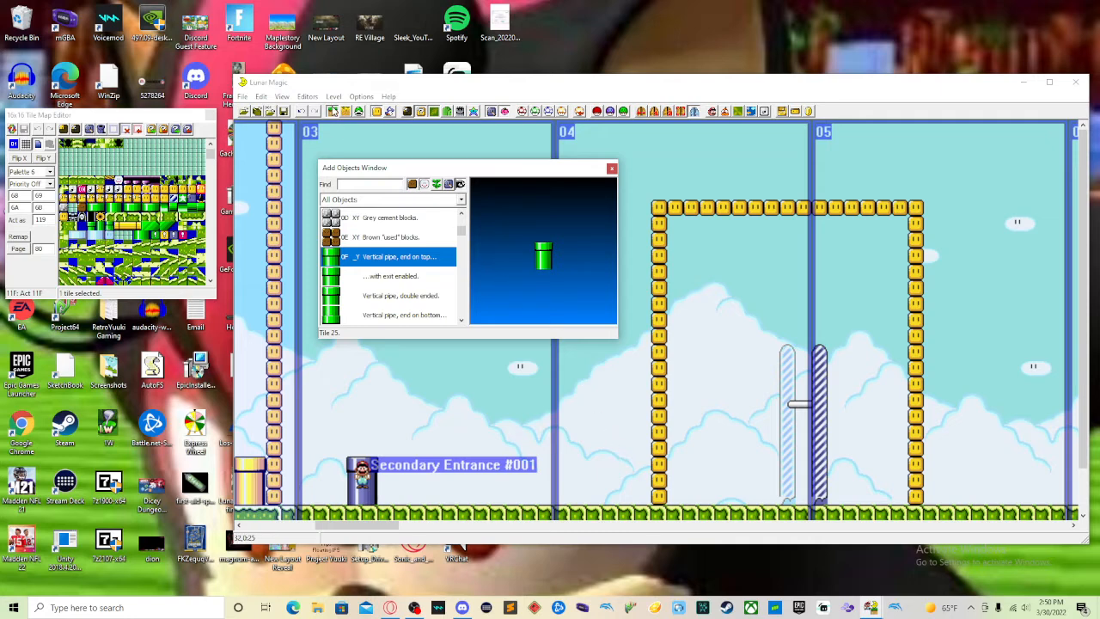
right_click(611, 454)
left_click_drag(619, 464, 636, 478)
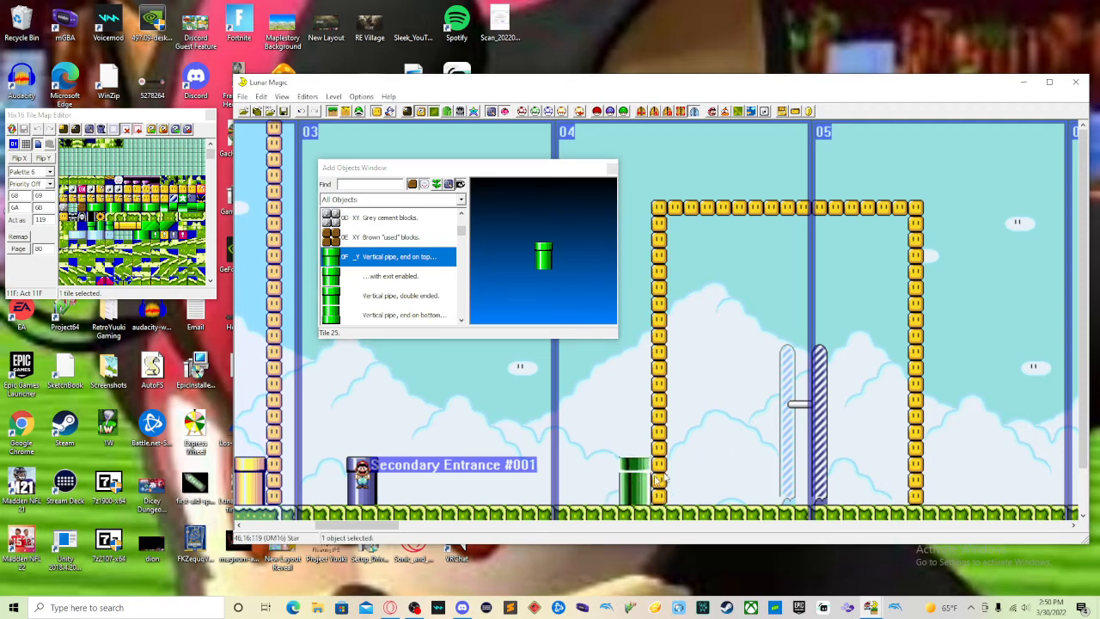
left_click(704, 462)
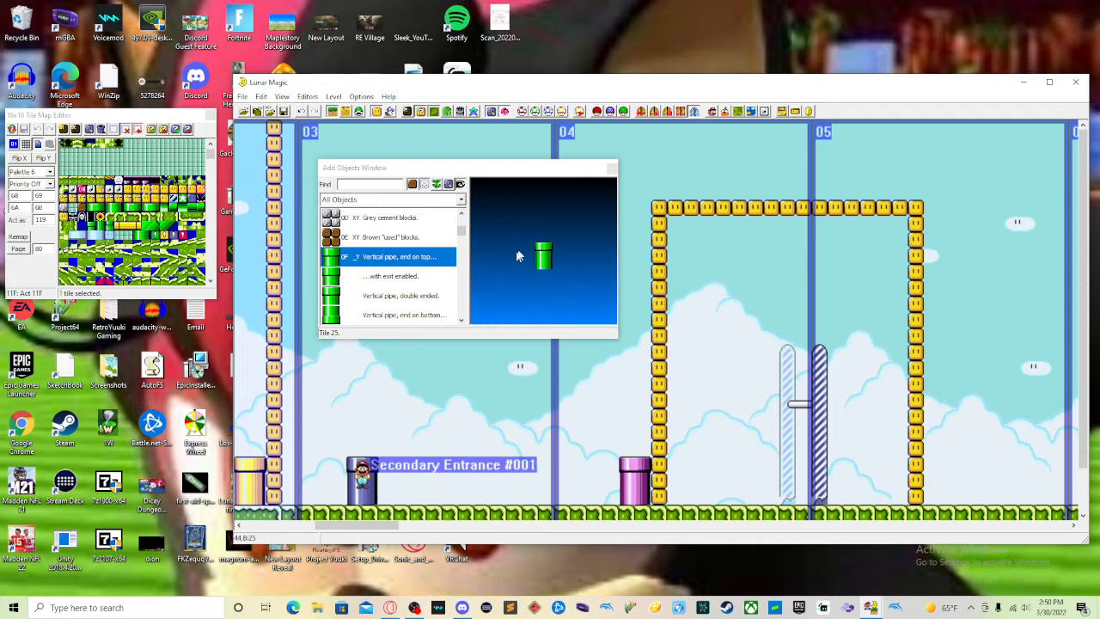
- Move the plain pipe just inside the left block wall and place an exit-enabled vertical pipe in its former spot outside
left_click(422, 279)
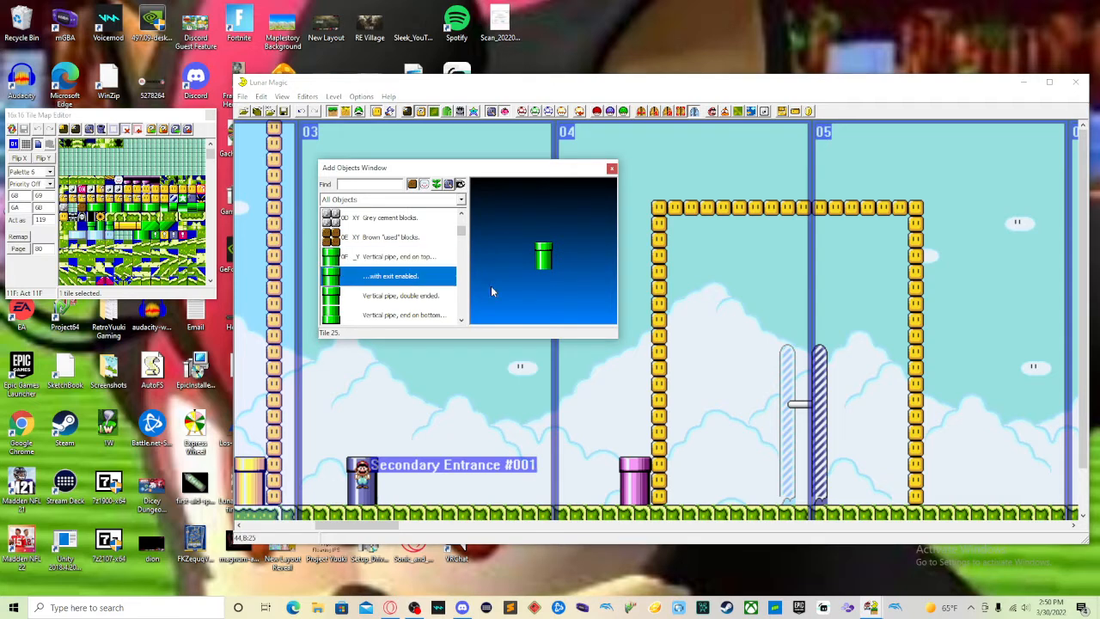
left_click_drag(479, 287, 681, 489)
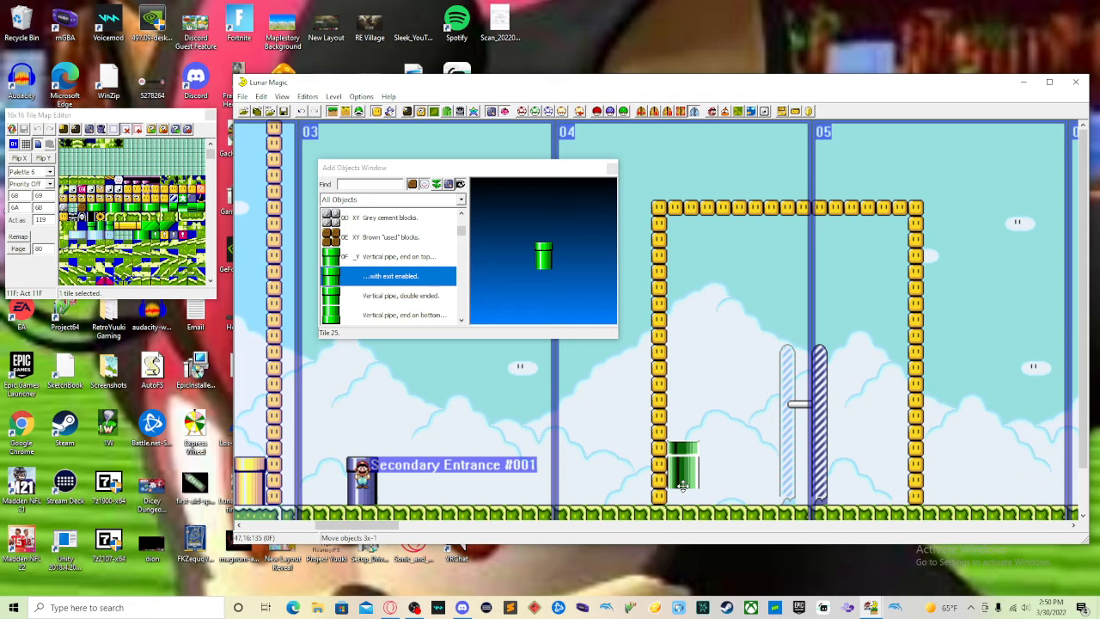
left_click_drag(684, 487, 672, 494)
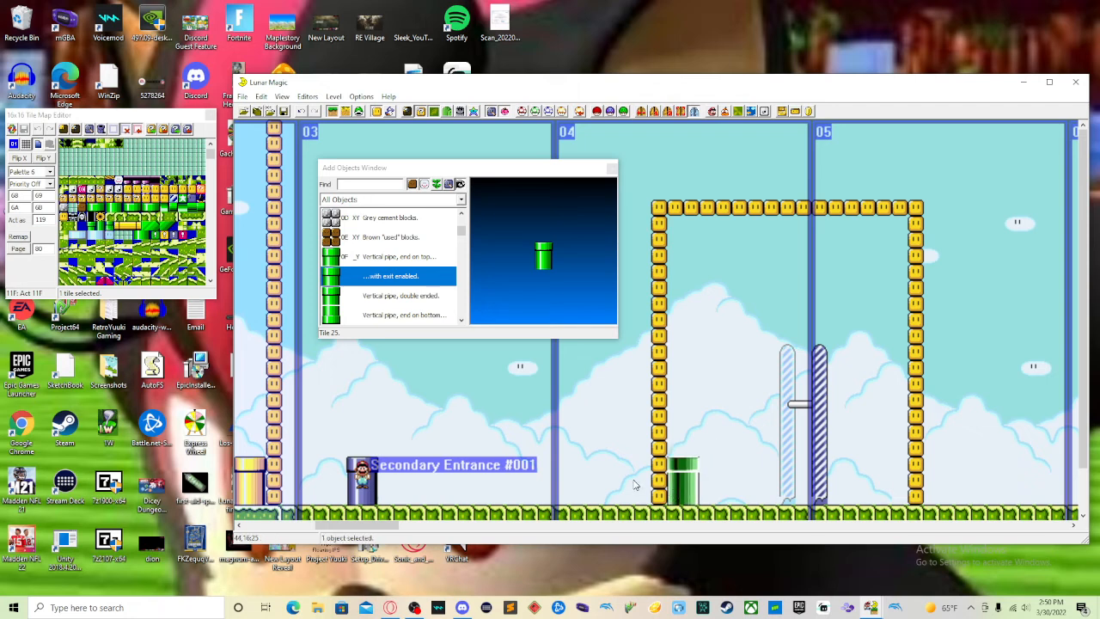
left_click(634, 481)
right_click(632, 468)
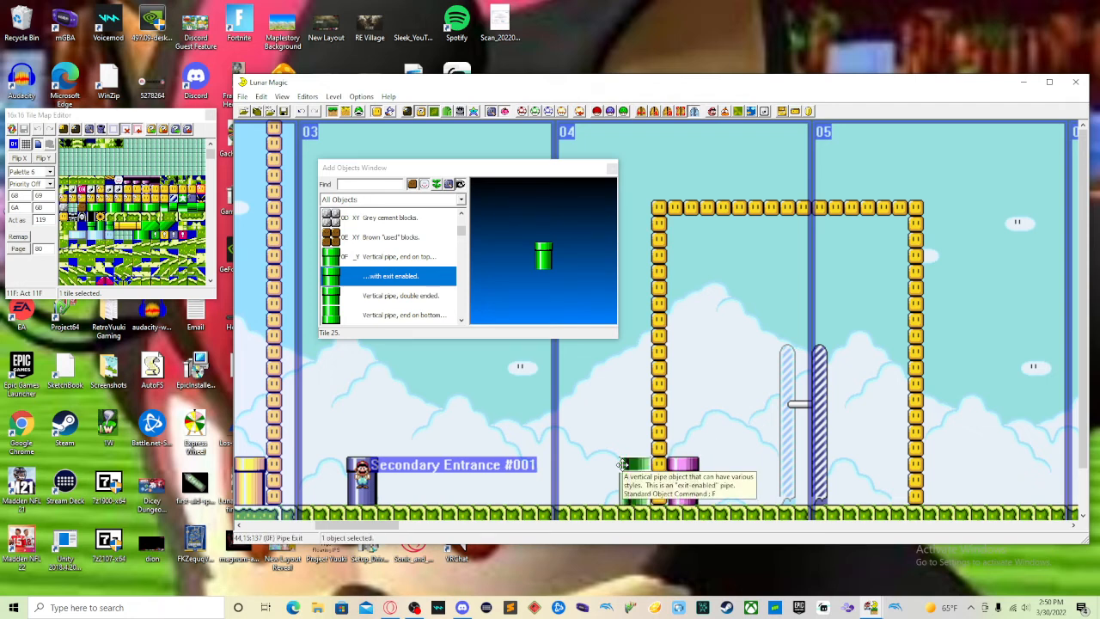
left_click(599, 434)
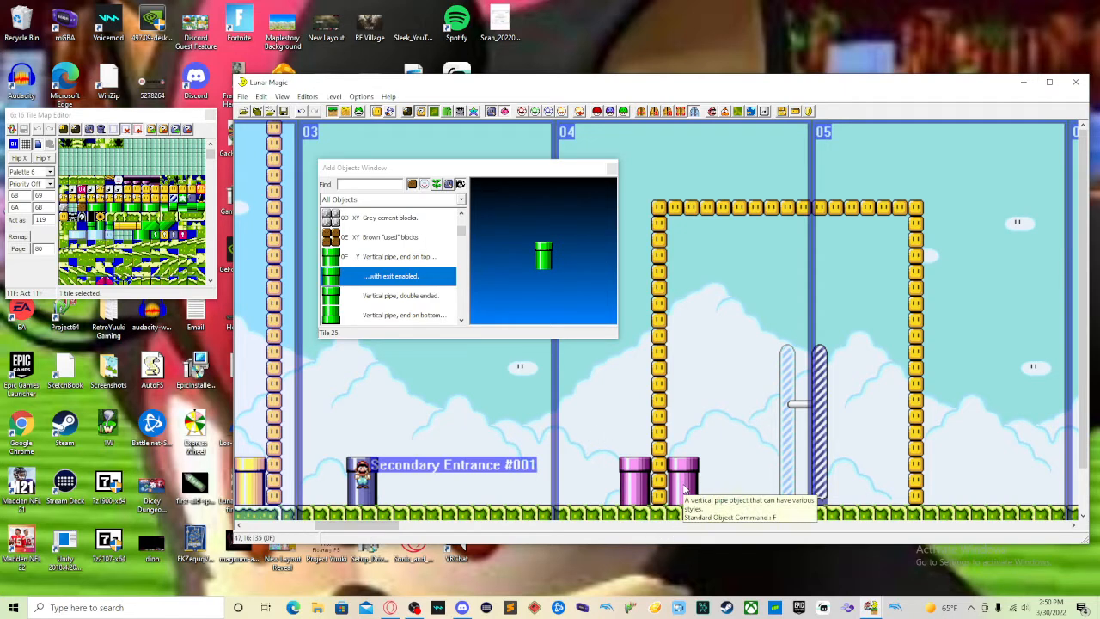
left_click(611, 166)
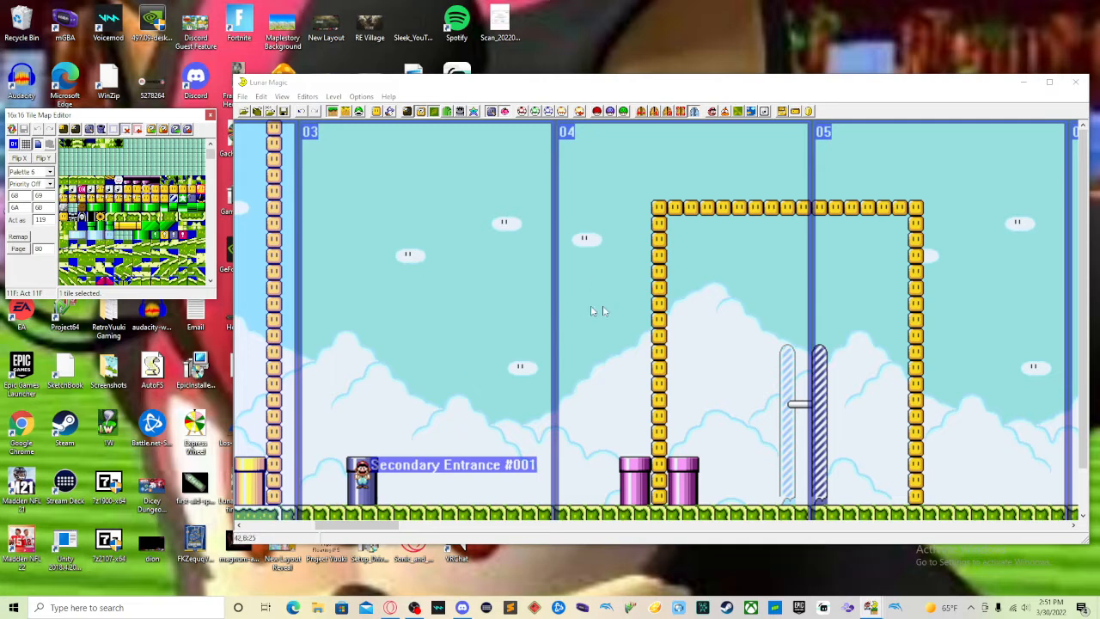
- Set up secondary entrance 3 with destination level 1 and entrance screen 4
left_click(667, 113)
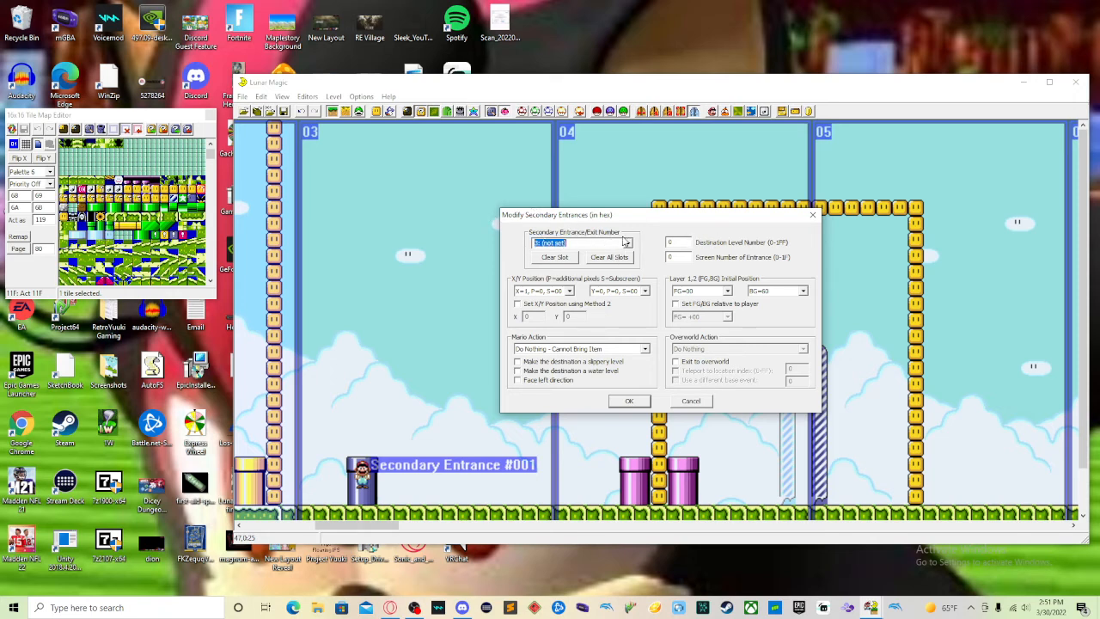
left_click(627, 243)
scroll(580, 262, "up", 1)
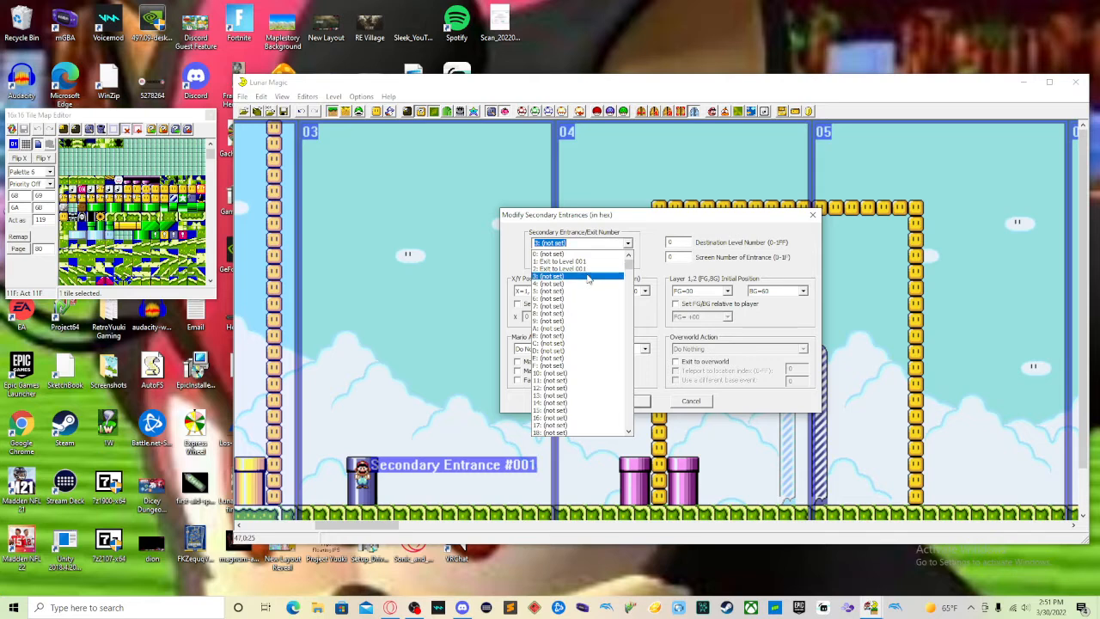
left_click(588, 276)
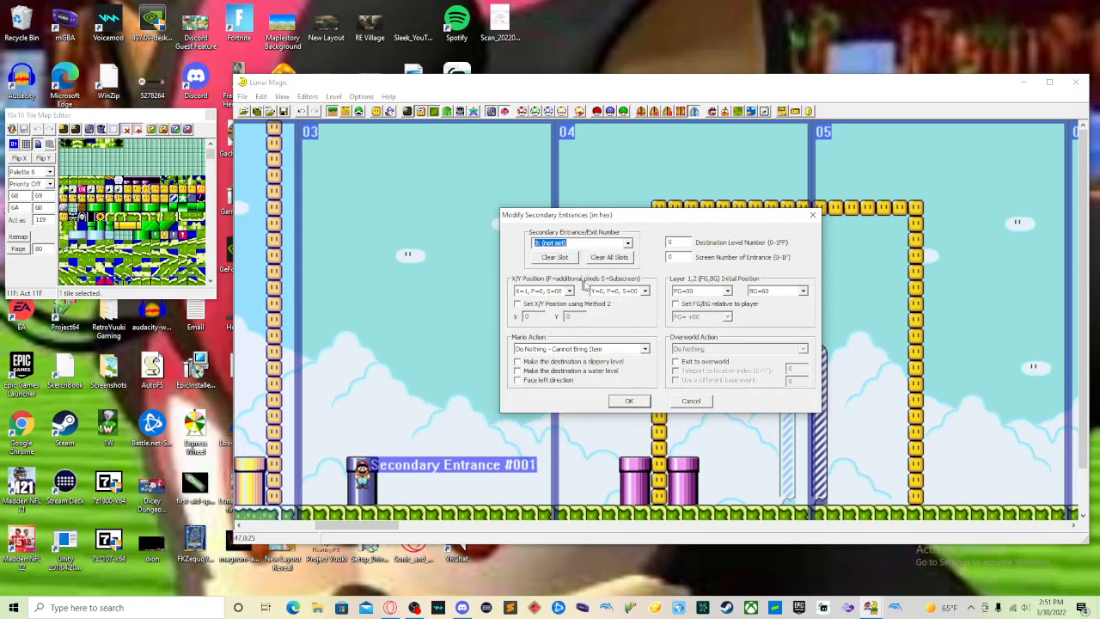
left_click(683, 243)
type("1")
left_click(682, 257)
left_click(630, 401)
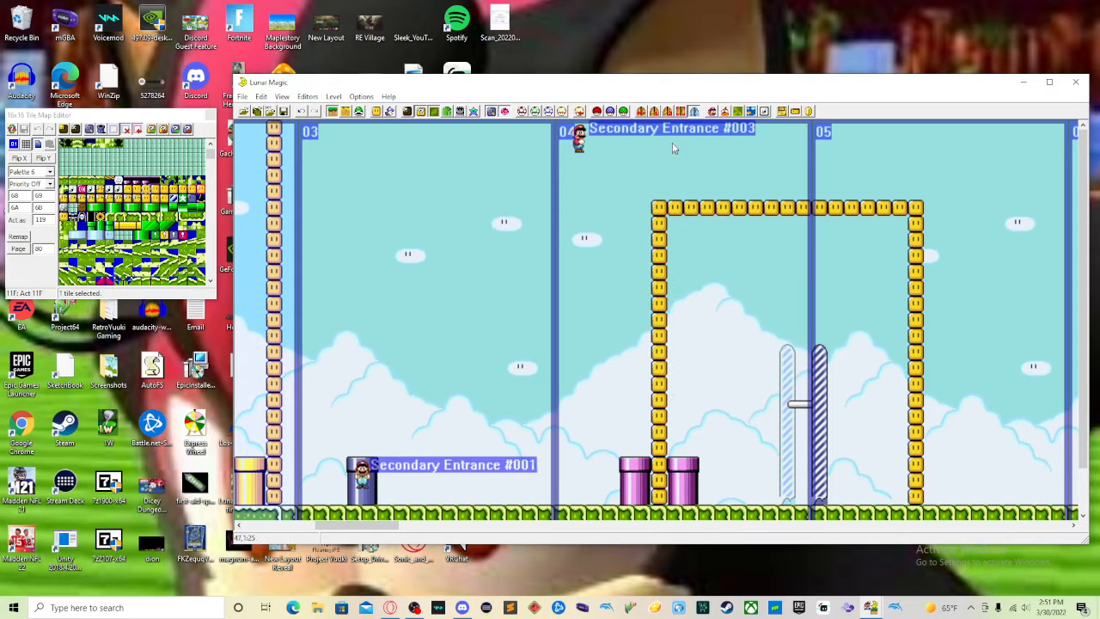
- Set the Mario action of secondary entrance 3 to Vertical Pipe Exit Up
left_click(677, 111)
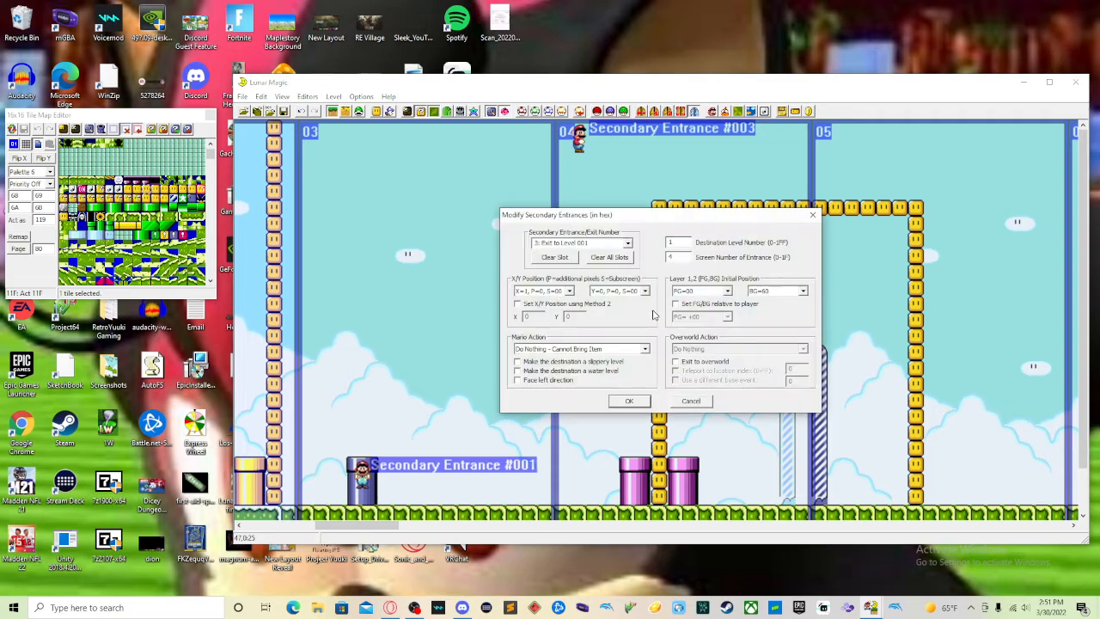
left_click(558, 349)
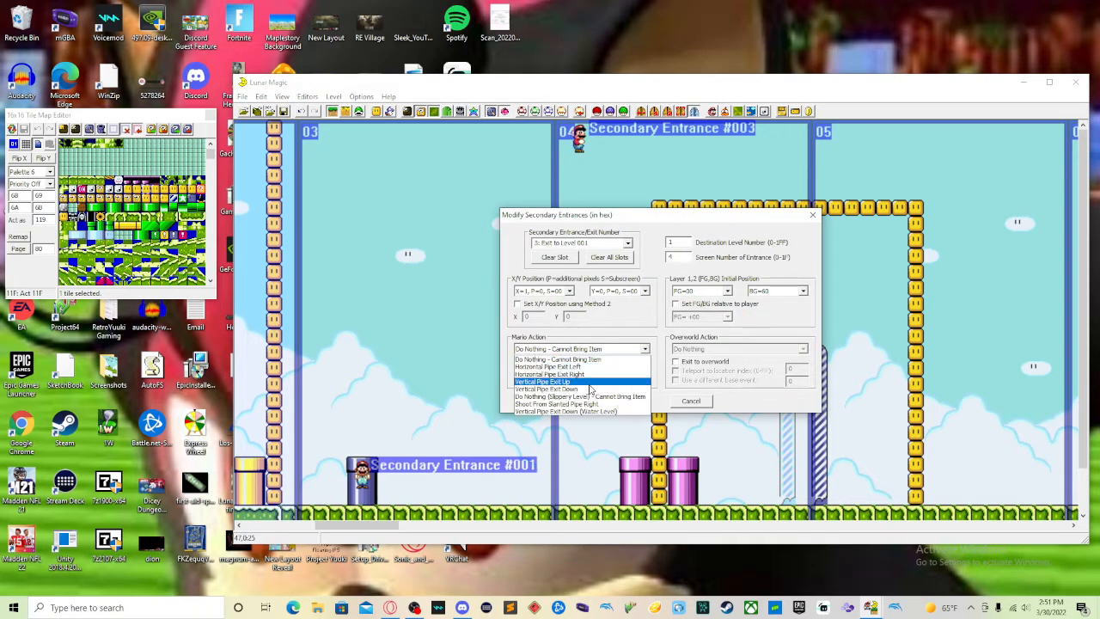
left_click(591, 388)
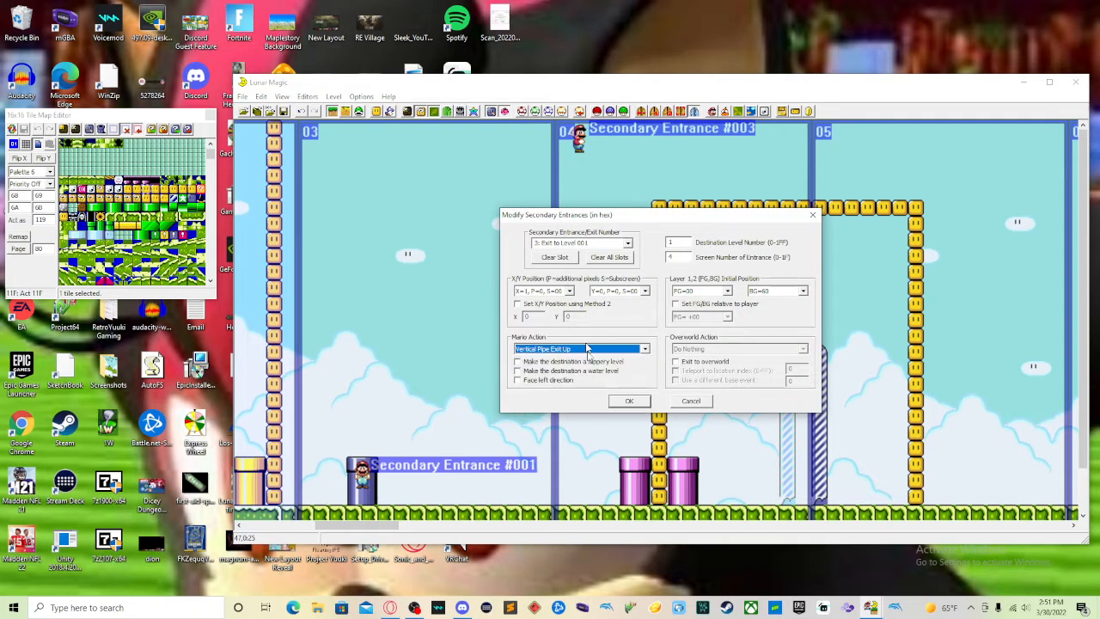
left_click(630, 402)
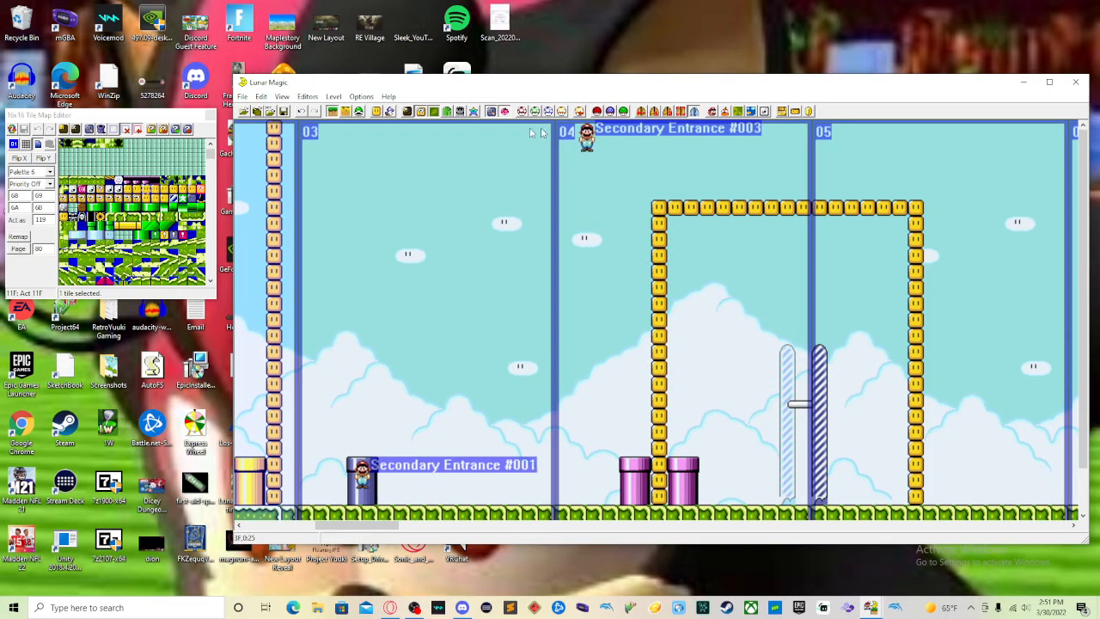
- Switch to sprite editing and move secondary entrance #003 into the pipe inside the block enclosure
left_click(363, 116)
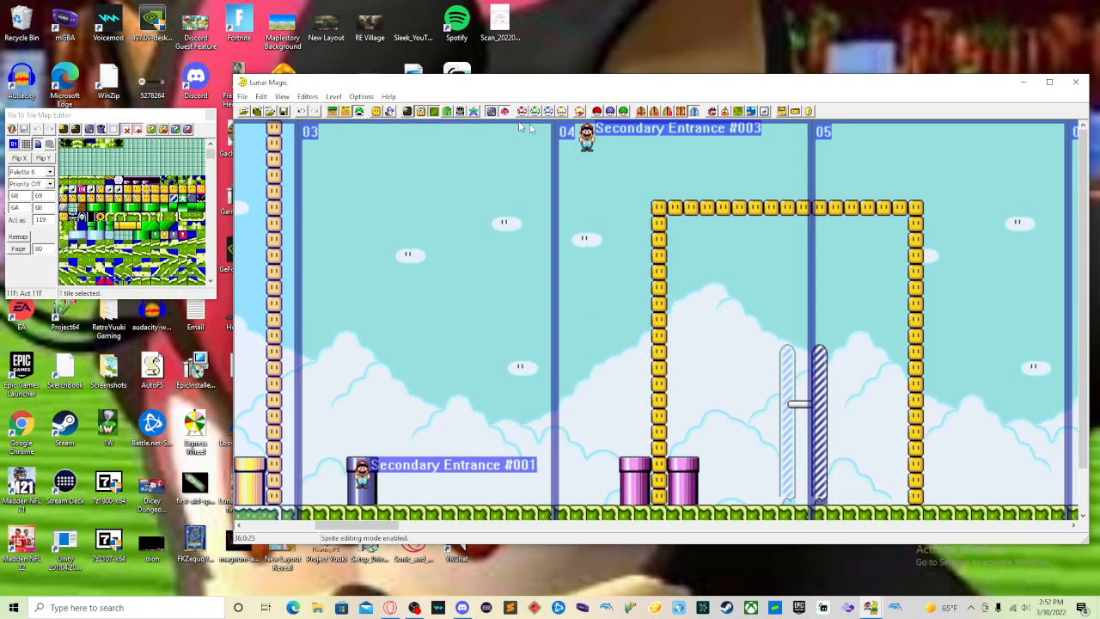
mouse_move(587, 140)
left_mouse_down()
mouse_move(721, 418)
mouse_move(676, 483)
mouse_move(681, 472)
left_mouse_up()
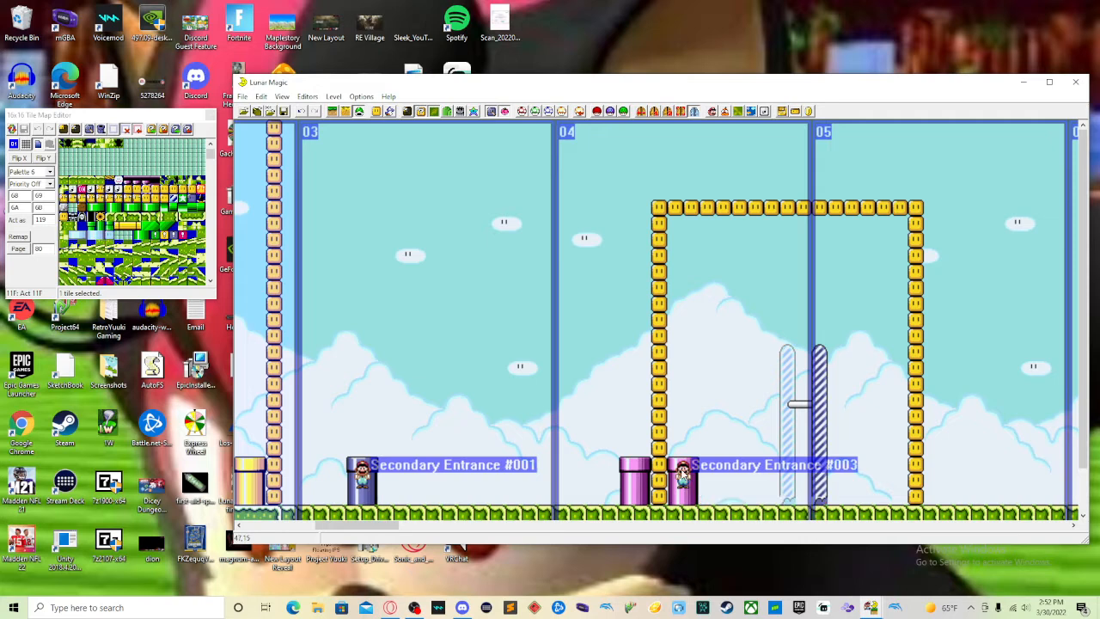
left_click_drag(684, 473, 683, 488)
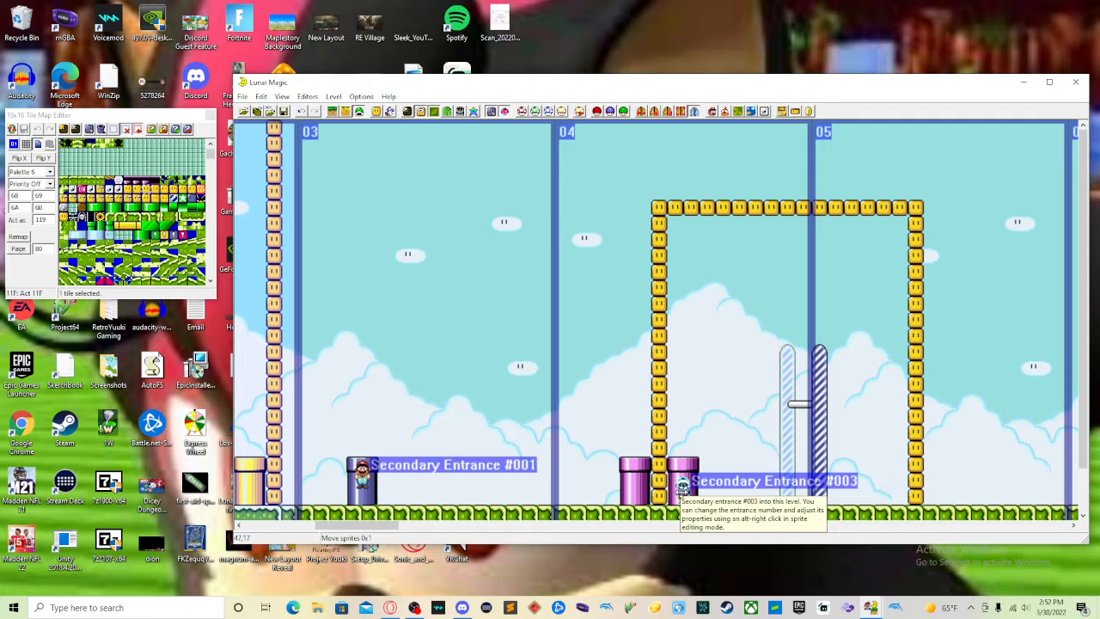
- Undo the last move of secondary entrance #003, then set screen 3's exit to secondary exit number 1
key("ctrl+z")
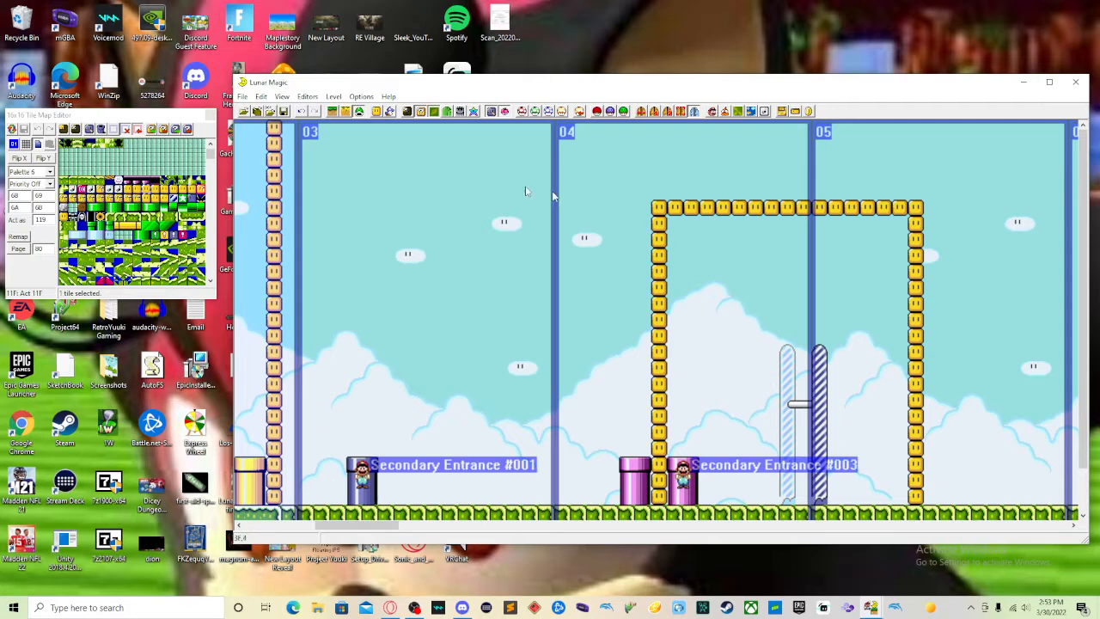
left_click(641, 111)
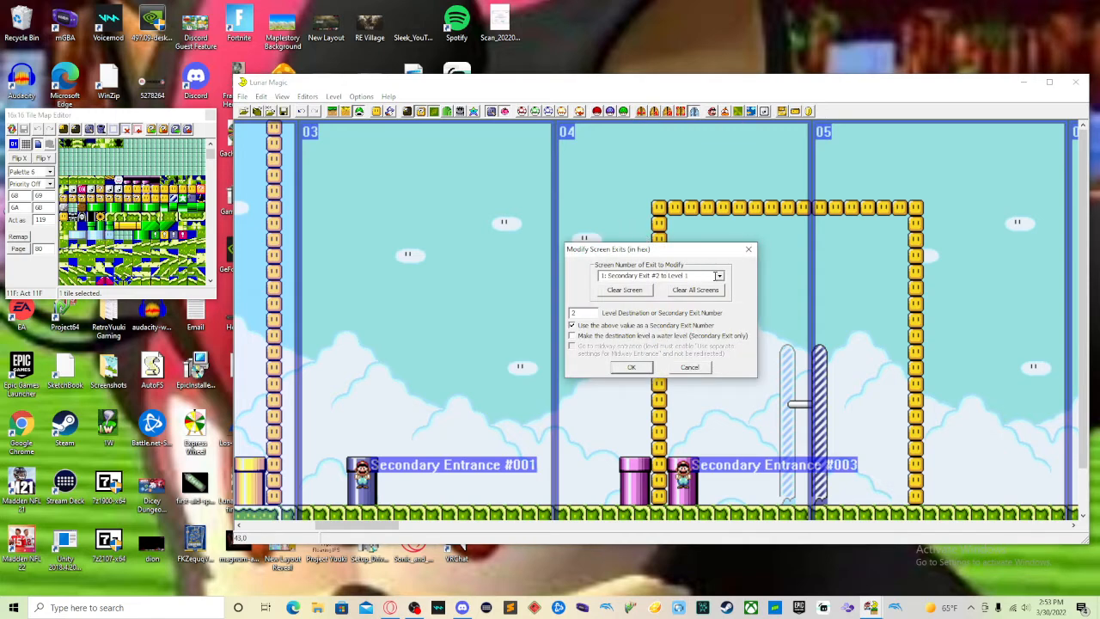
left_click(717, 275)
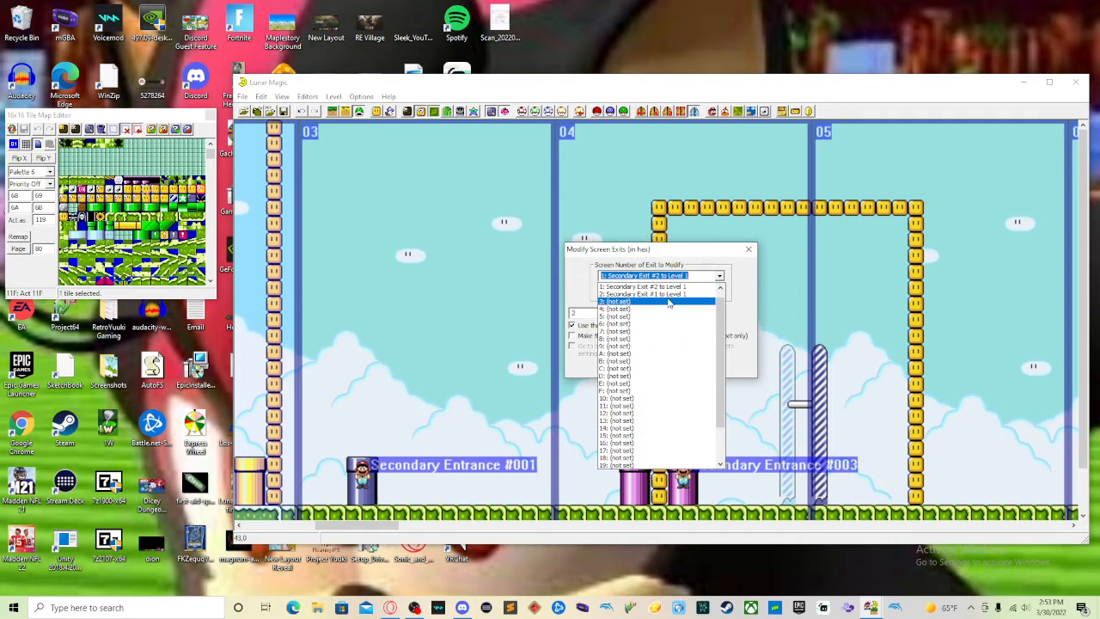
left_click(668, 303)
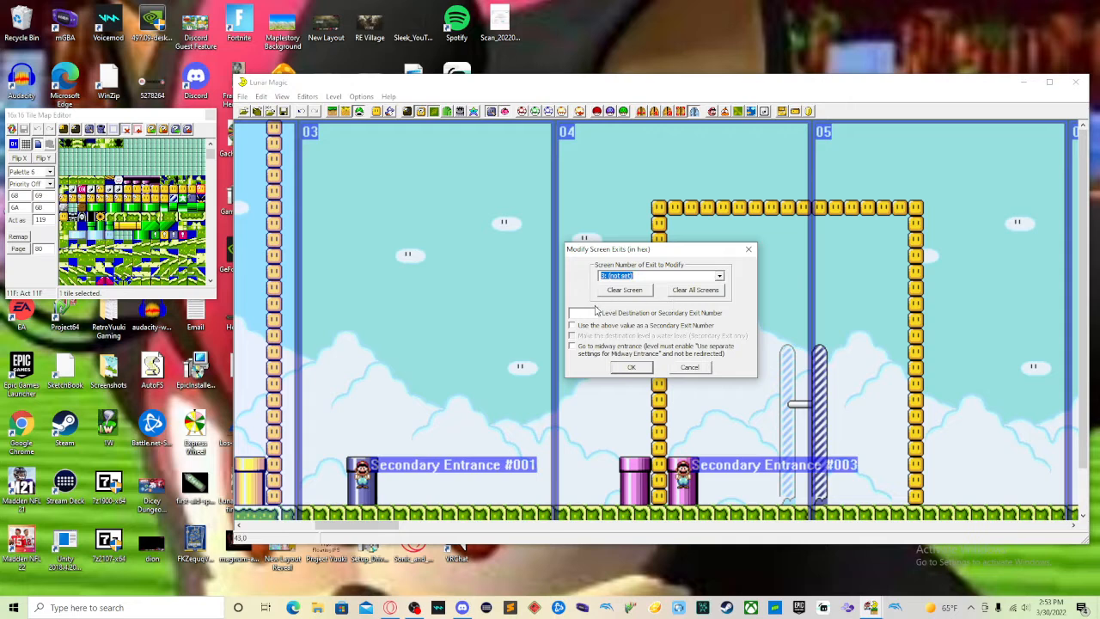
left_click(573, 326)
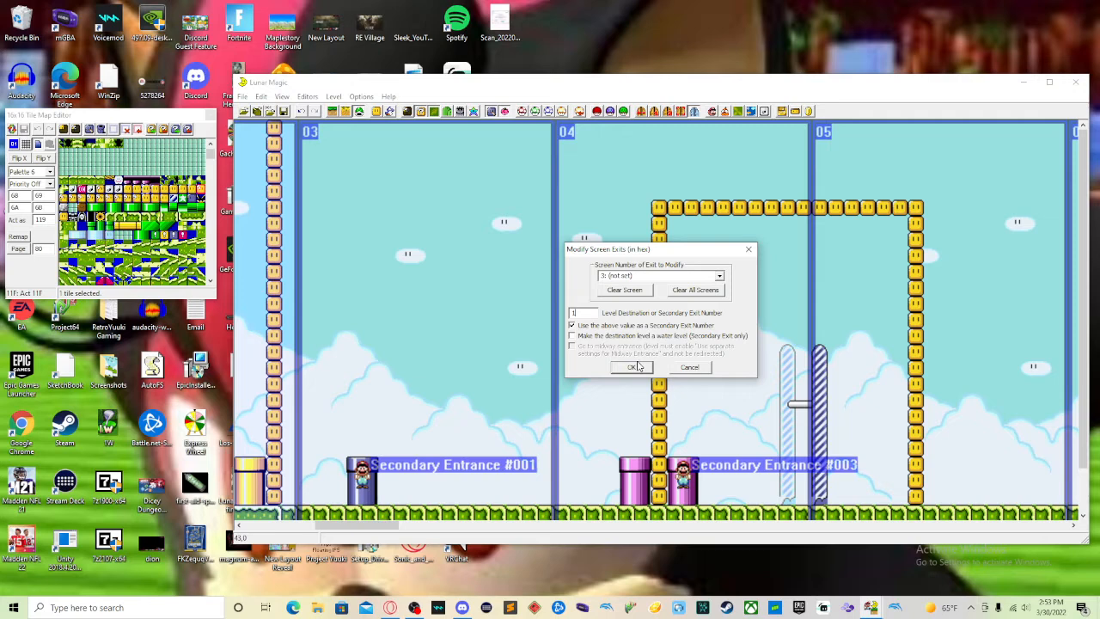
left_click(664, 276)
left_click(698, 275)
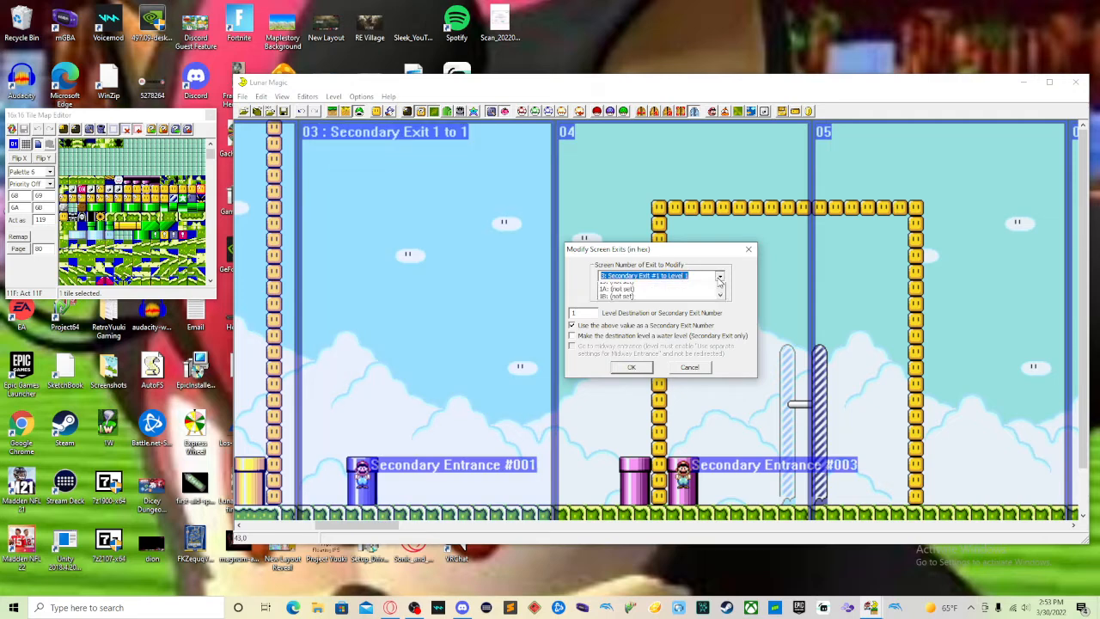
left_click(674, 300)
key("Down")
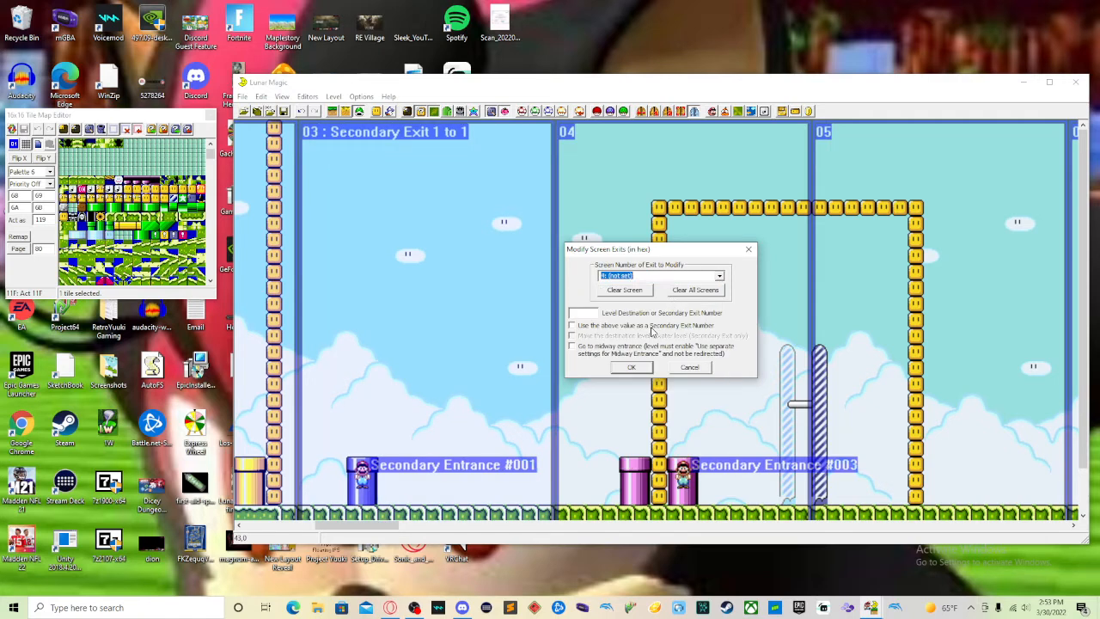
left_click(634, 367)
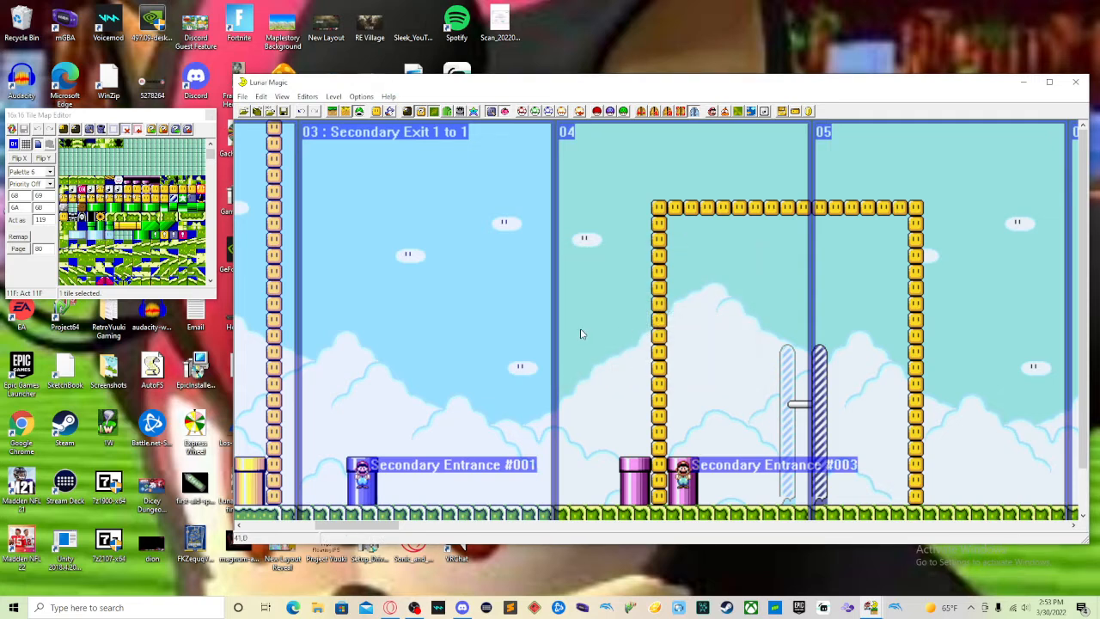
- Examine the pipes on screen 4 and review the settings of secondary entrance 3
scroll(634, 344, "down", 1)
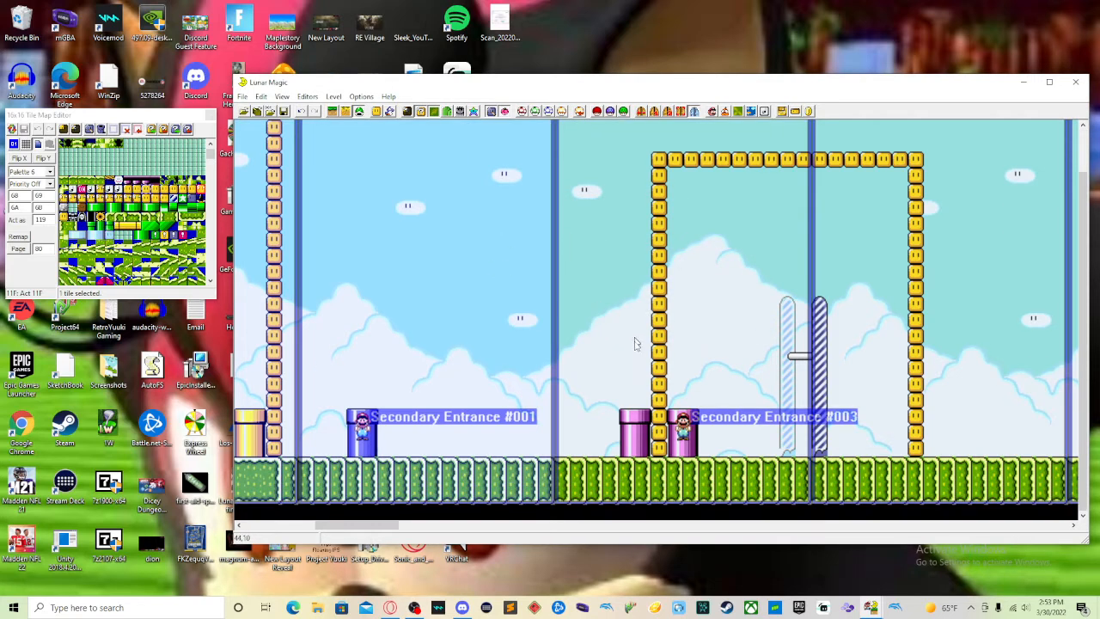
scroll(643, 381, "up", 1)
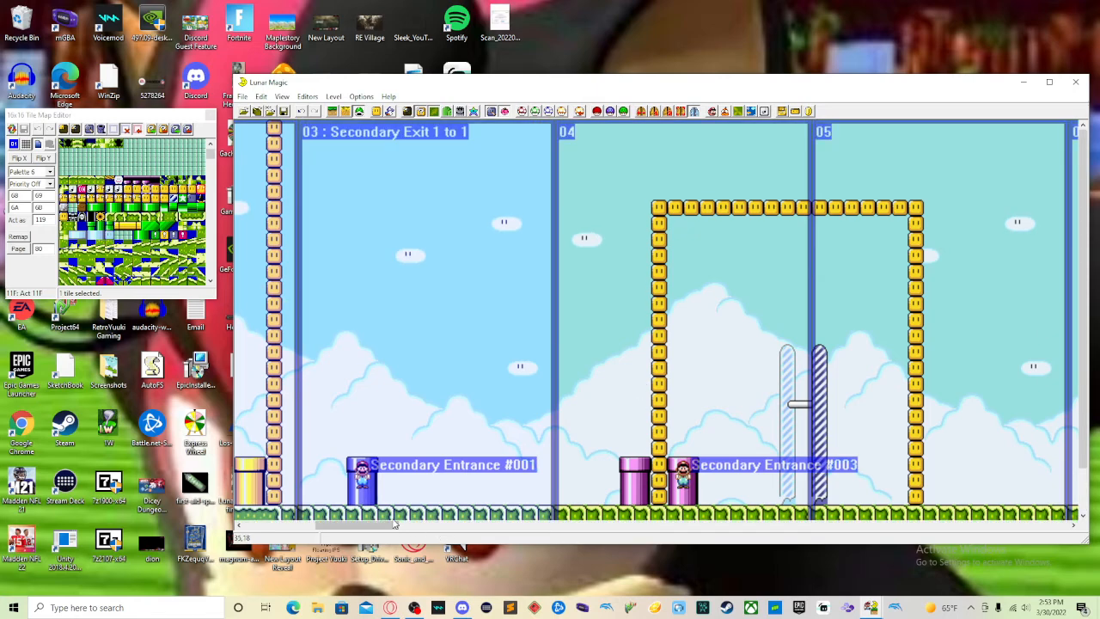
scroll(378, 516, "down", 1)
mouse_move(369, 525)
left_mouse_down()
mouse_move(298, 515)
mouse_move(376, 522)
left_mouse_up()
scroll(472, 419, "up", 1)
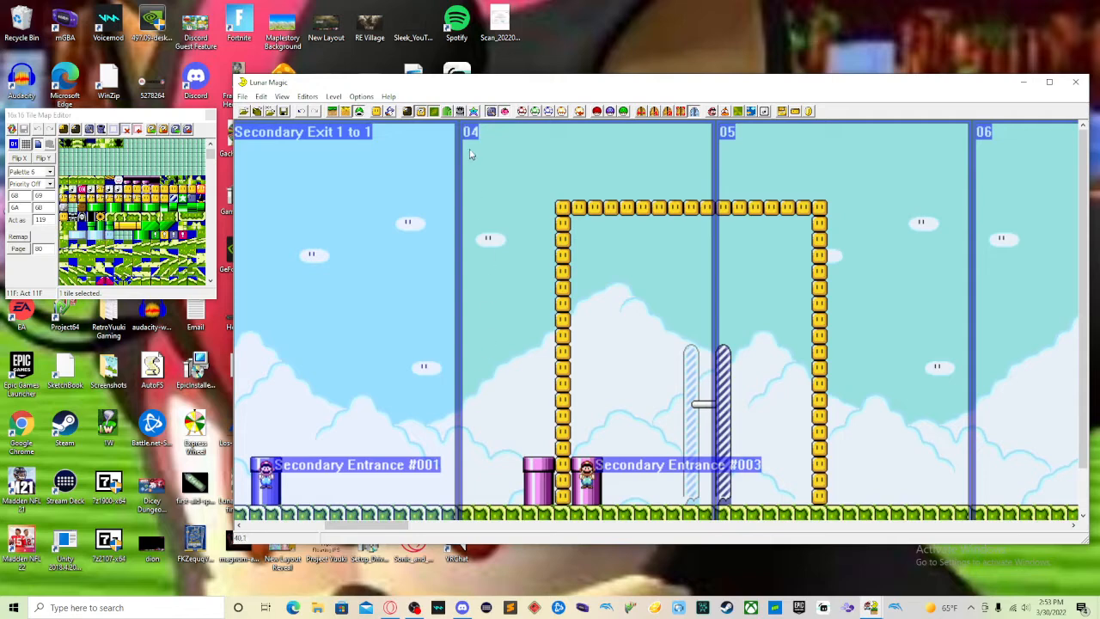
left_click(667, 112)
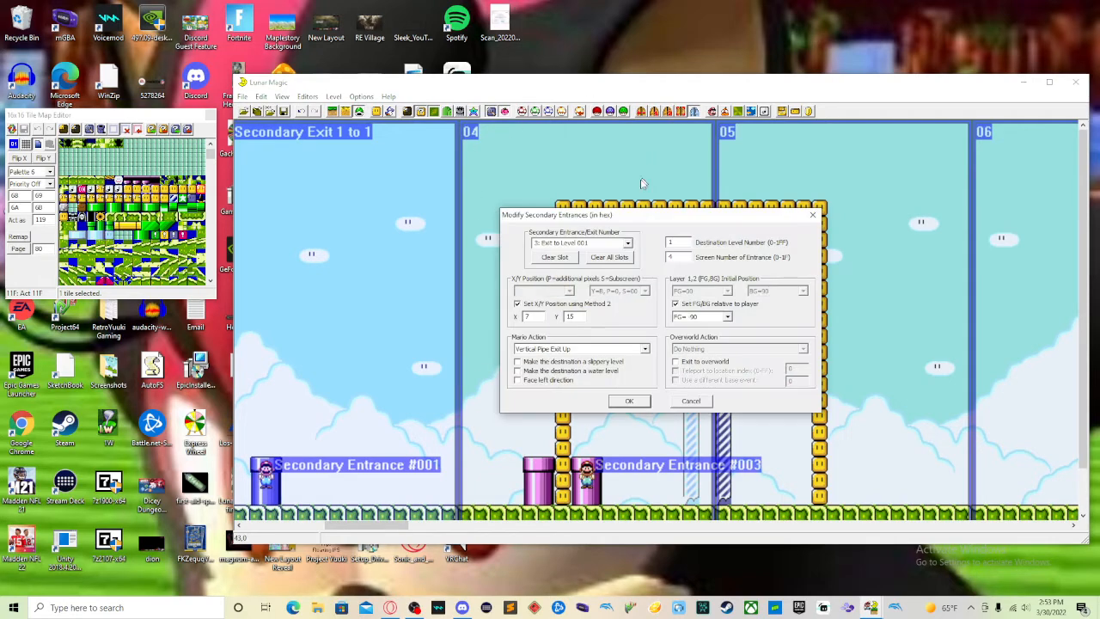
left_click(627, 243)
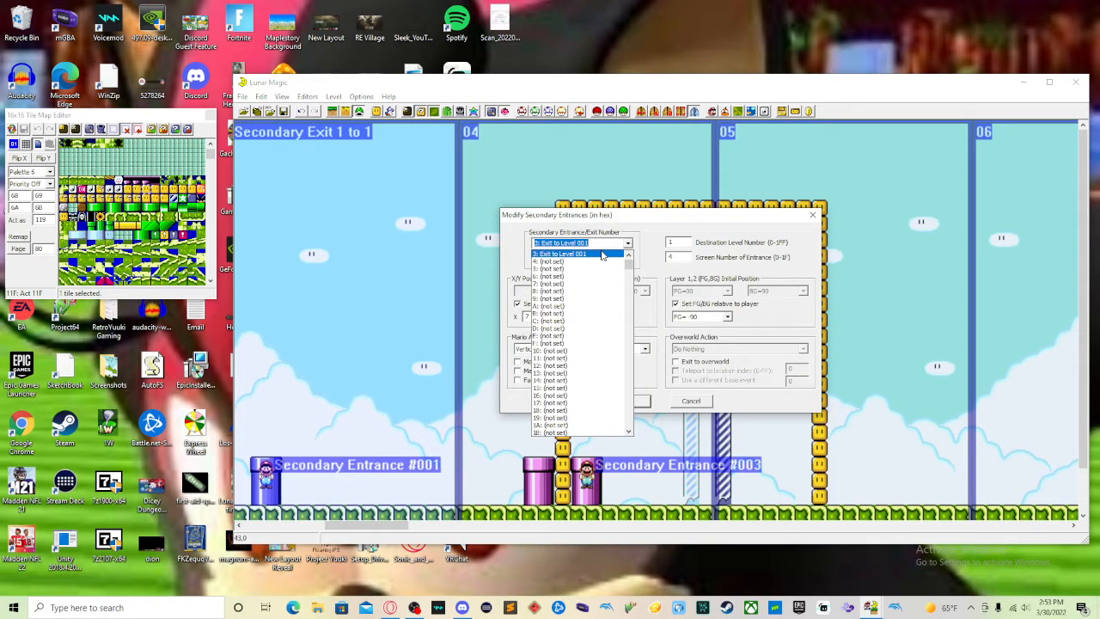
scroll(605, 257, "up", 1)
left_click(591, 275)
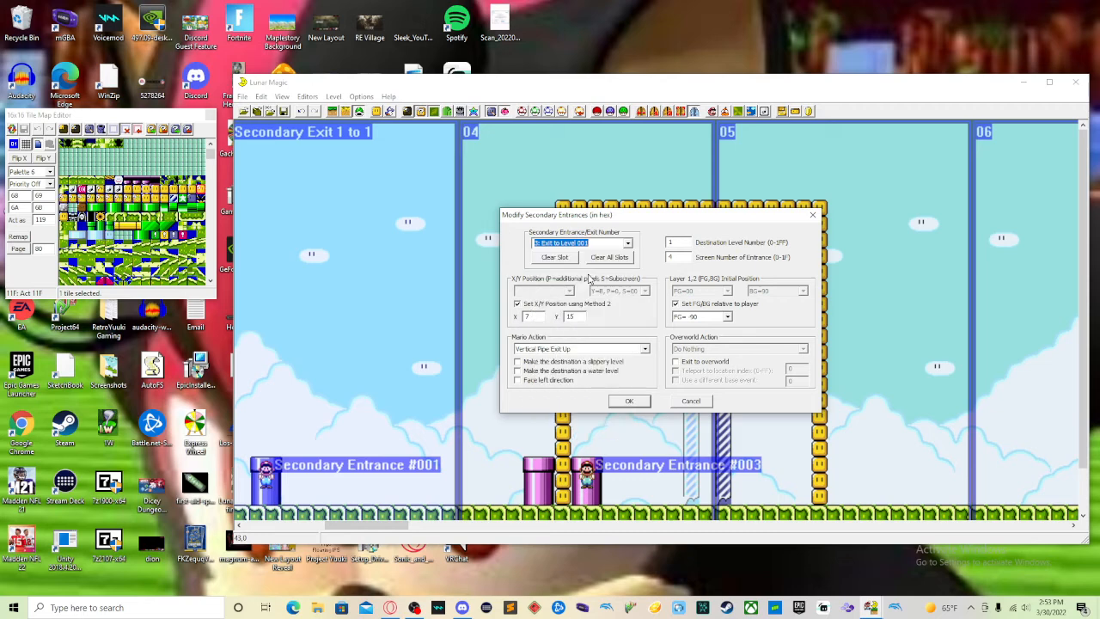
left_click(629, 401)
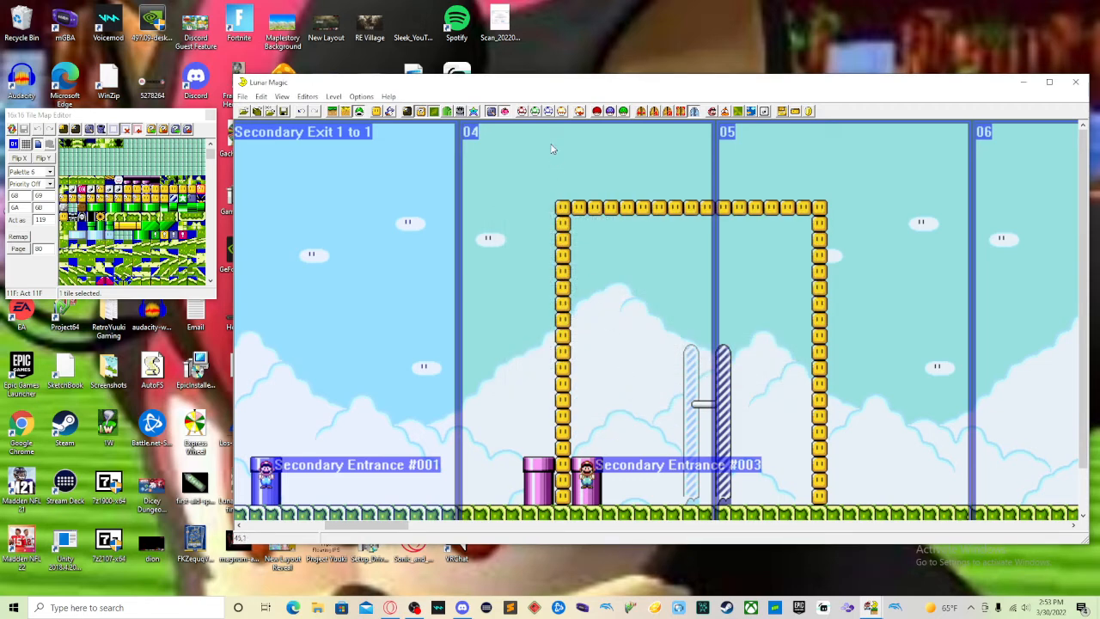
- Set screen 4's exit to 1 and use that value as a secondary exit number
left_click(643, 112)
left_click_drag(704, 276, 600, 276)
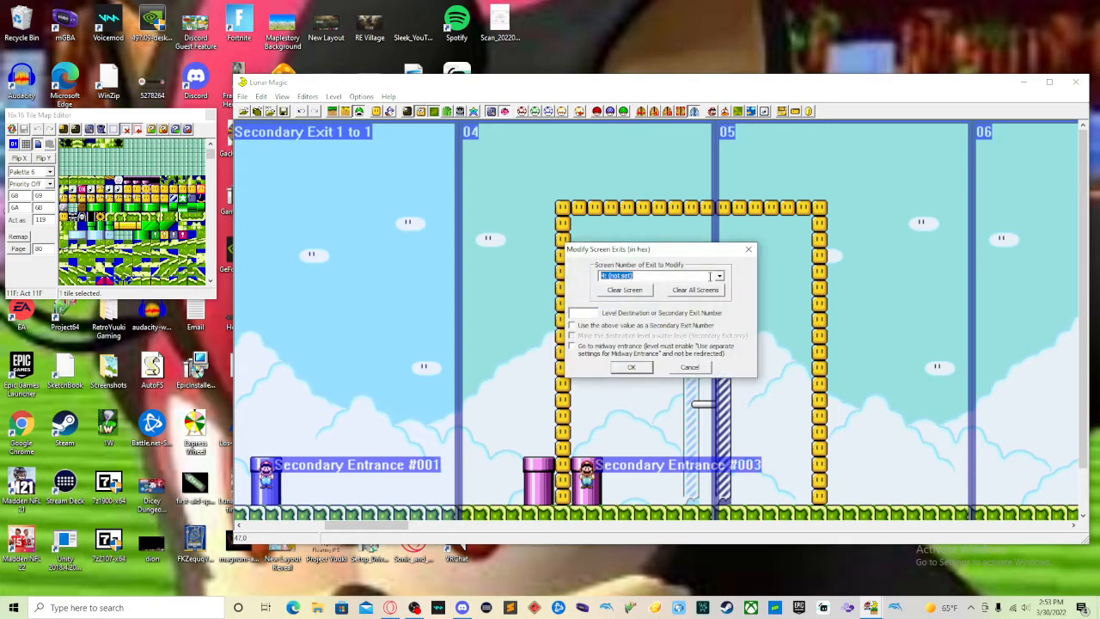
left_click(585, 312)
type("10")
left_click(608, 326)
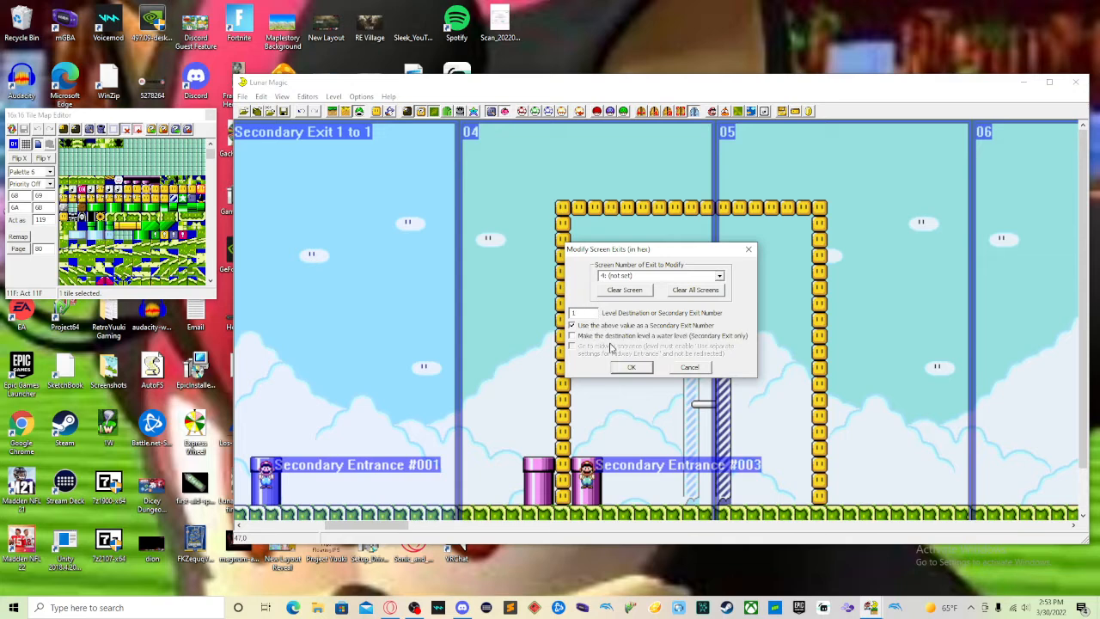
left_click(631, 367)
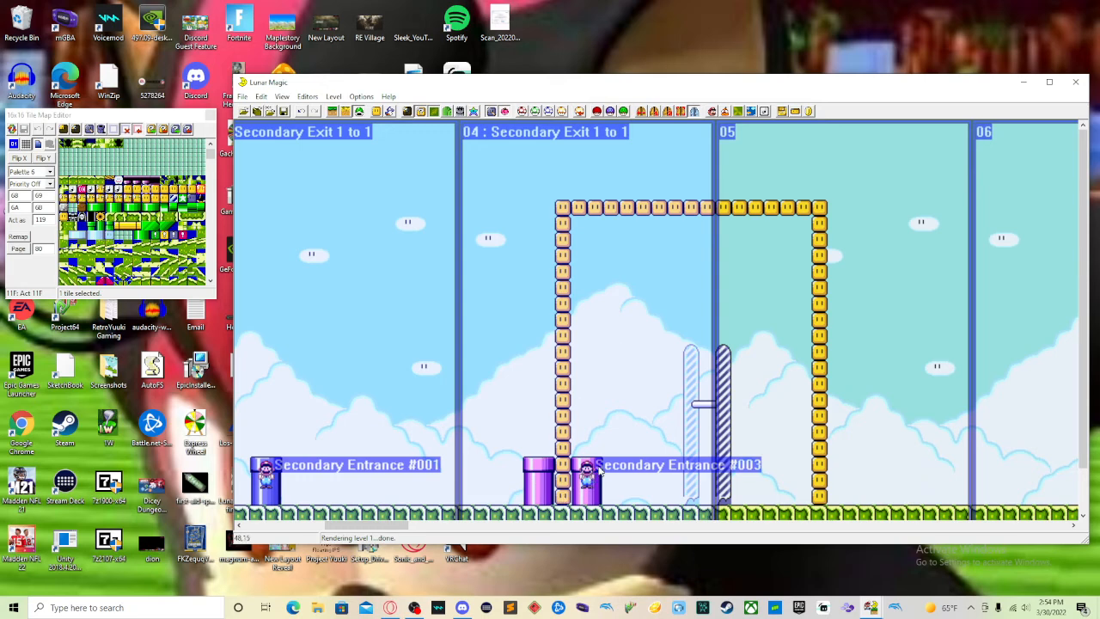
- Save level 1 to the ROM and run the ROM in the emulator
scroll(662, 426, "down", 3)
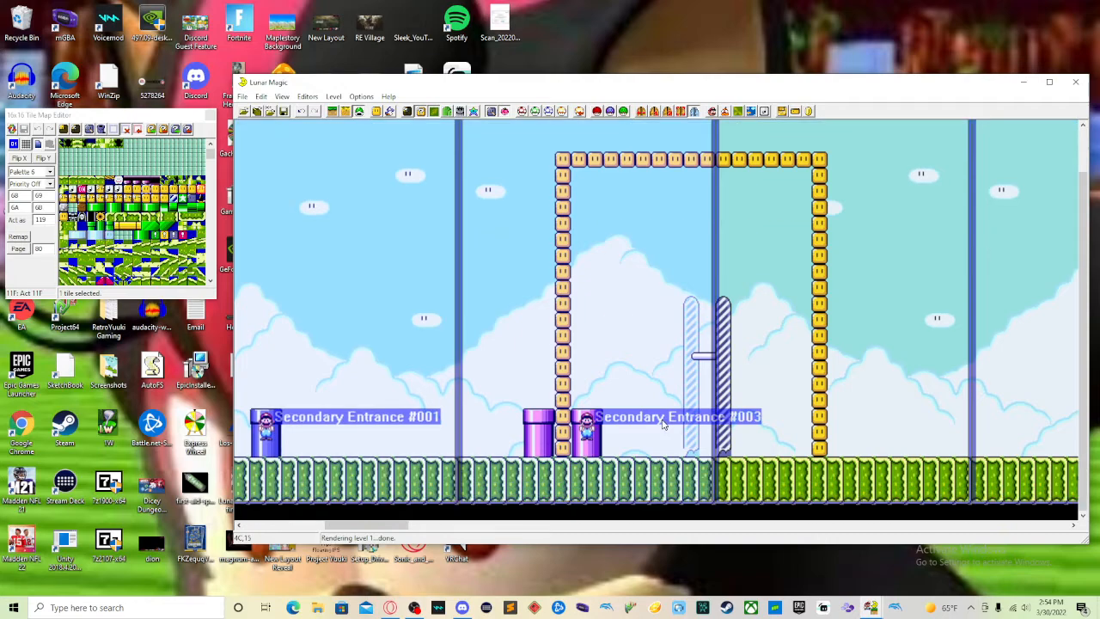
left_click_drag(393, 526, 275, 495)
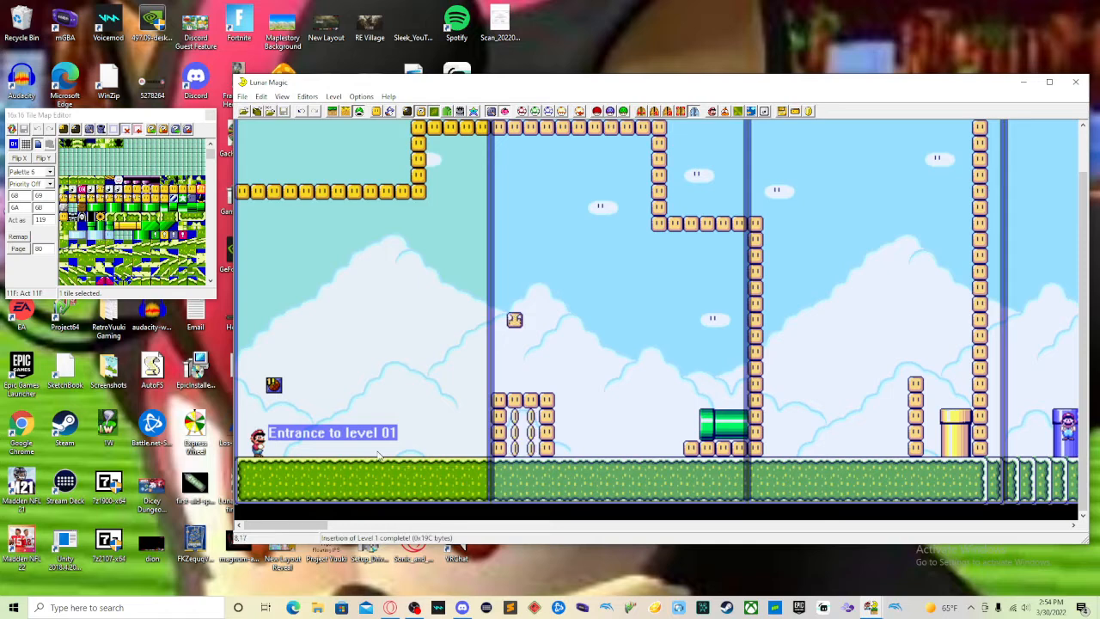
left_click(243, 98)
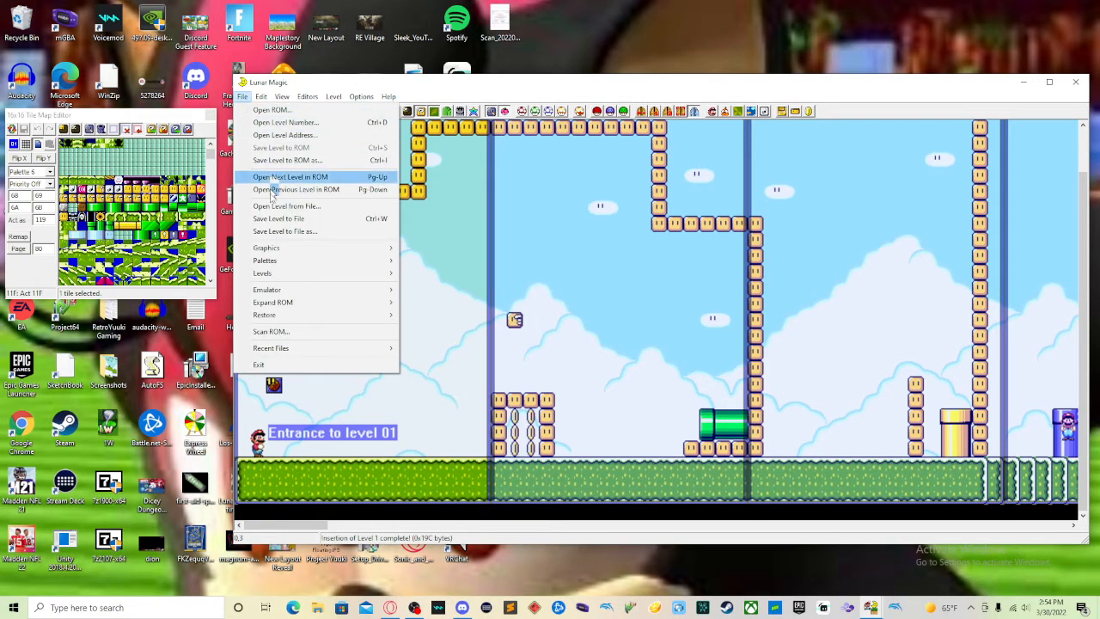
mouse_move(287, 293)
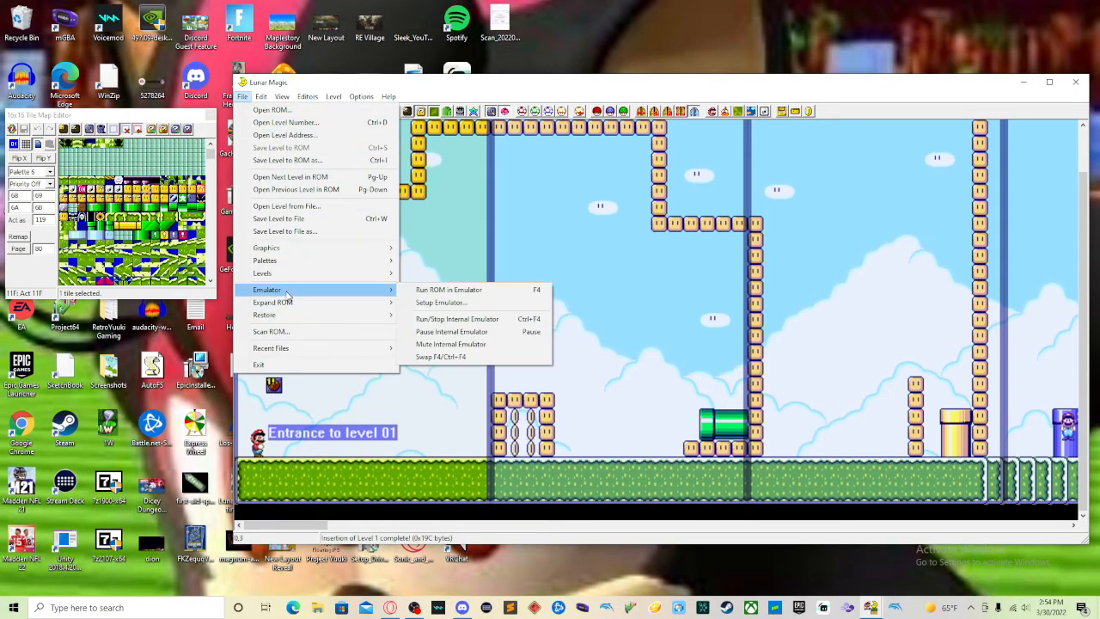
left_click(417, 291)
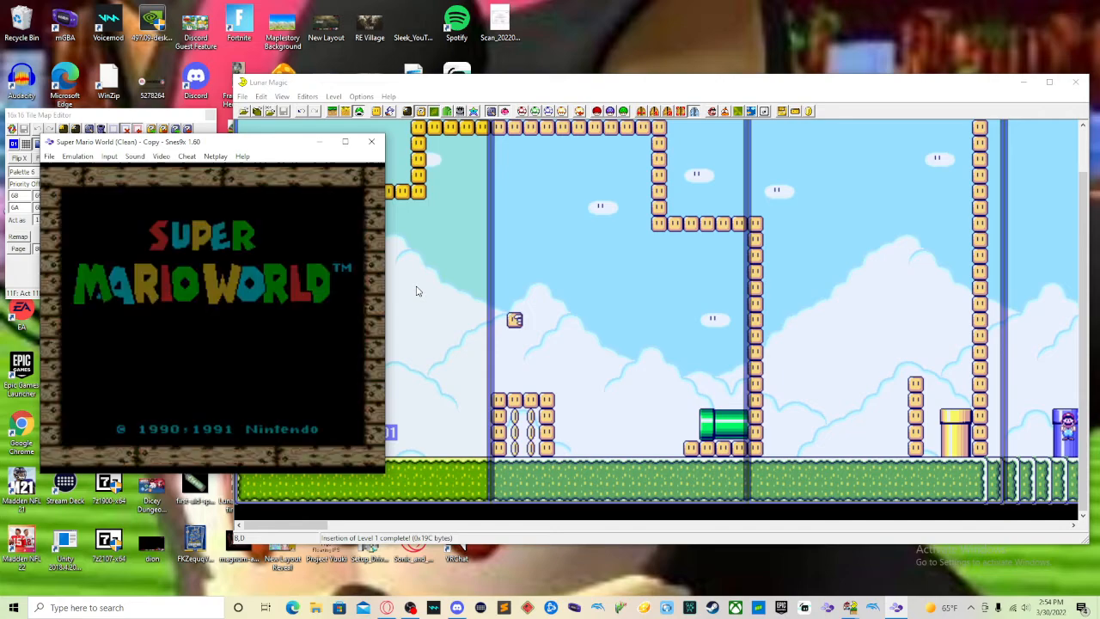
- Start the game, dismiss the welcome message and enter the edited level
key("space")
key("space")
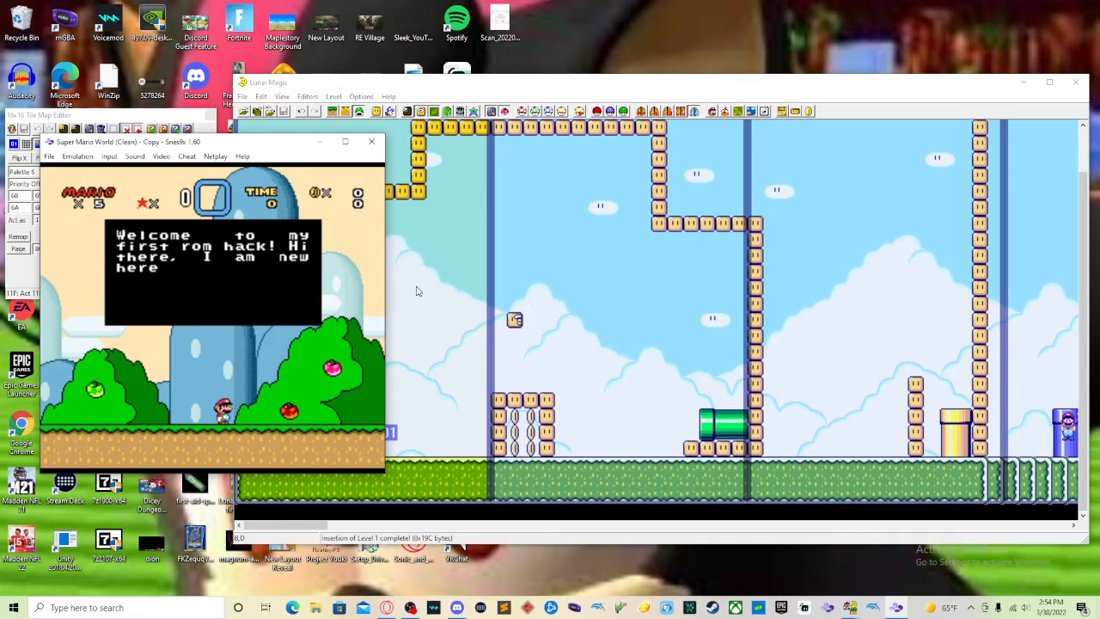
key("c")
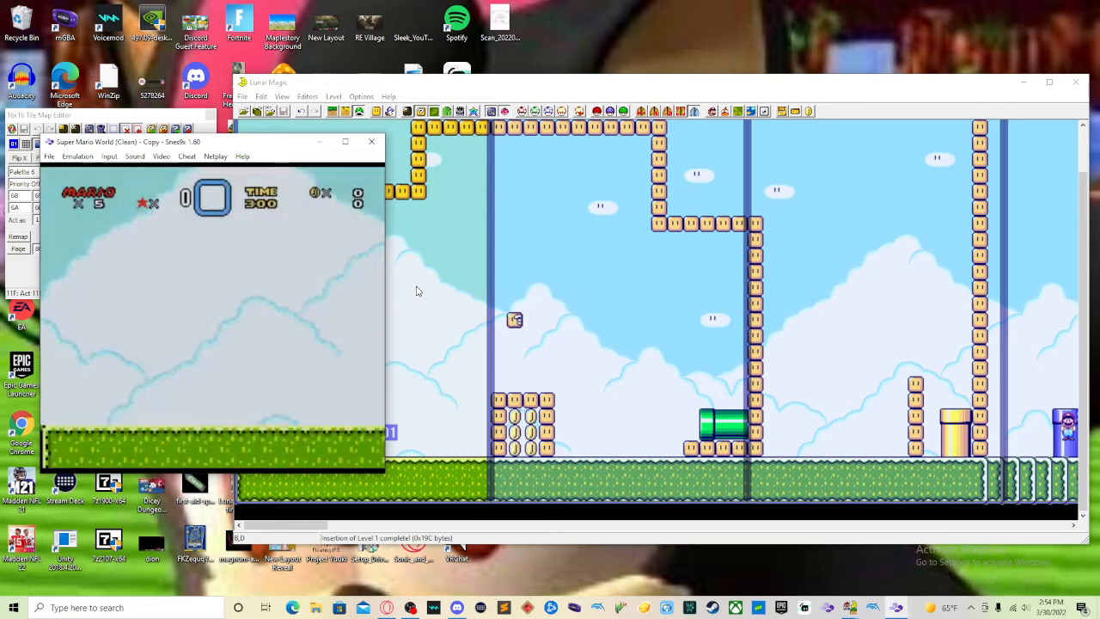
- Run Mario to the block structure holding the coins and hit the item block above it
key("Right")
key("c")
key("c")
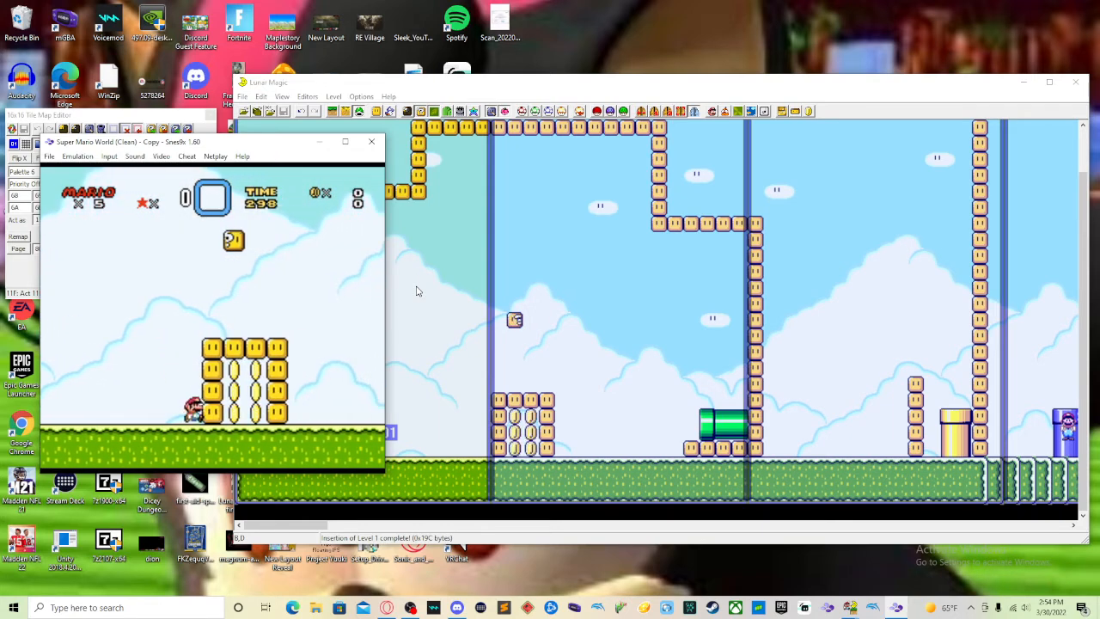
key("c")
key("c")
key("c")
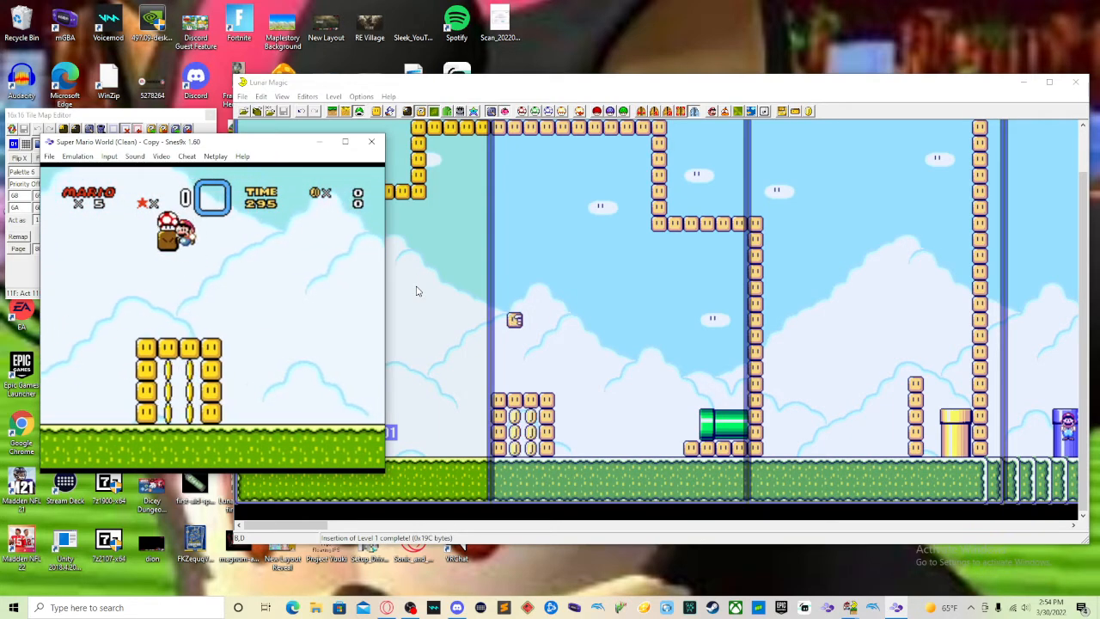
- Collect the mushroom and take Mario into the green horizontal pipe to test its exit
key("Right")
key("c")
key("Right")
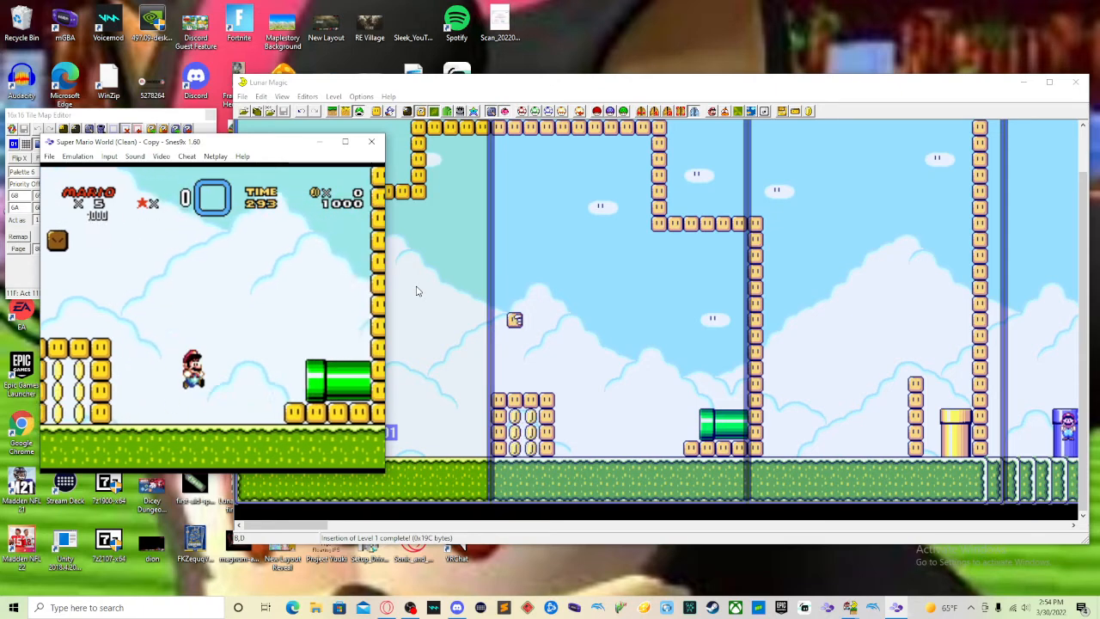
key("c")
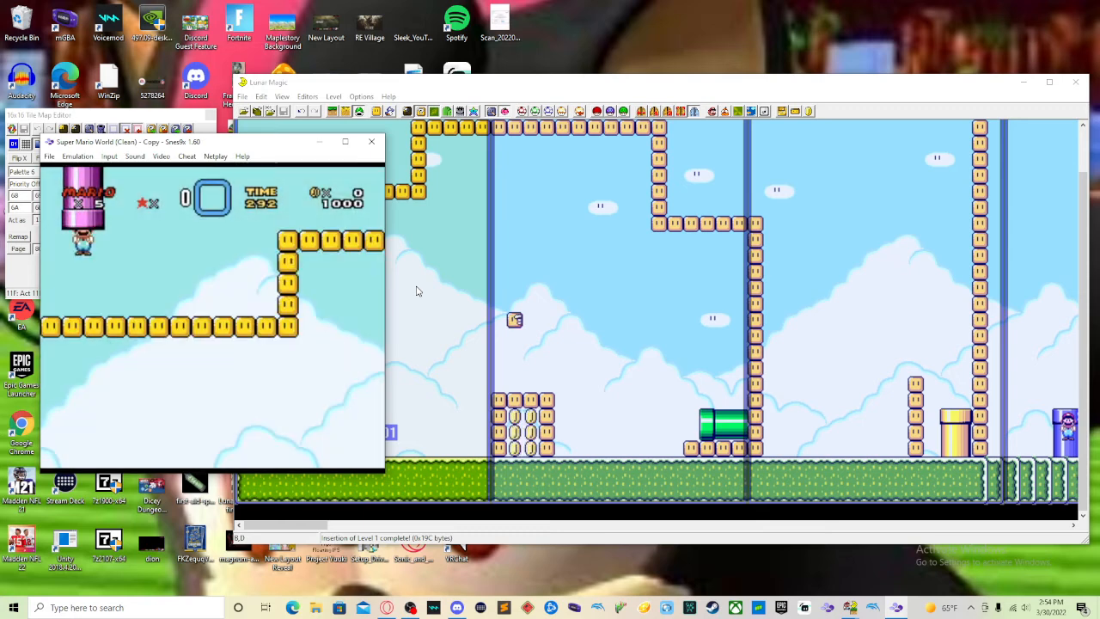
- Run Mario along the block ceiling and on to the yellow pipe by the tall wall, and enter it
key("Right")
key("c")
key("Right")
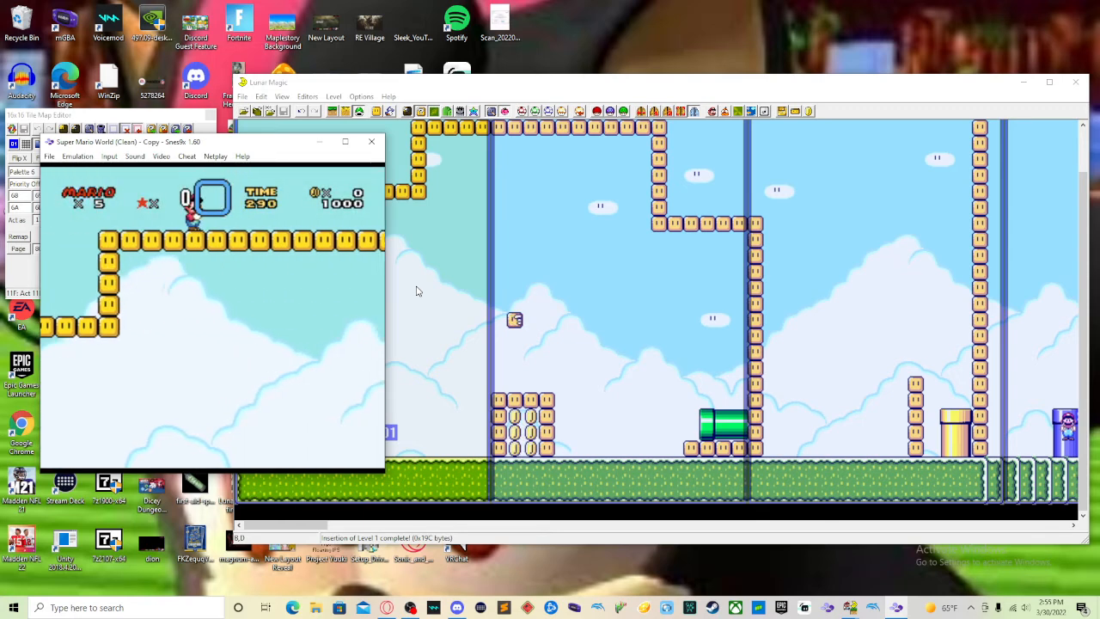
key("Right")
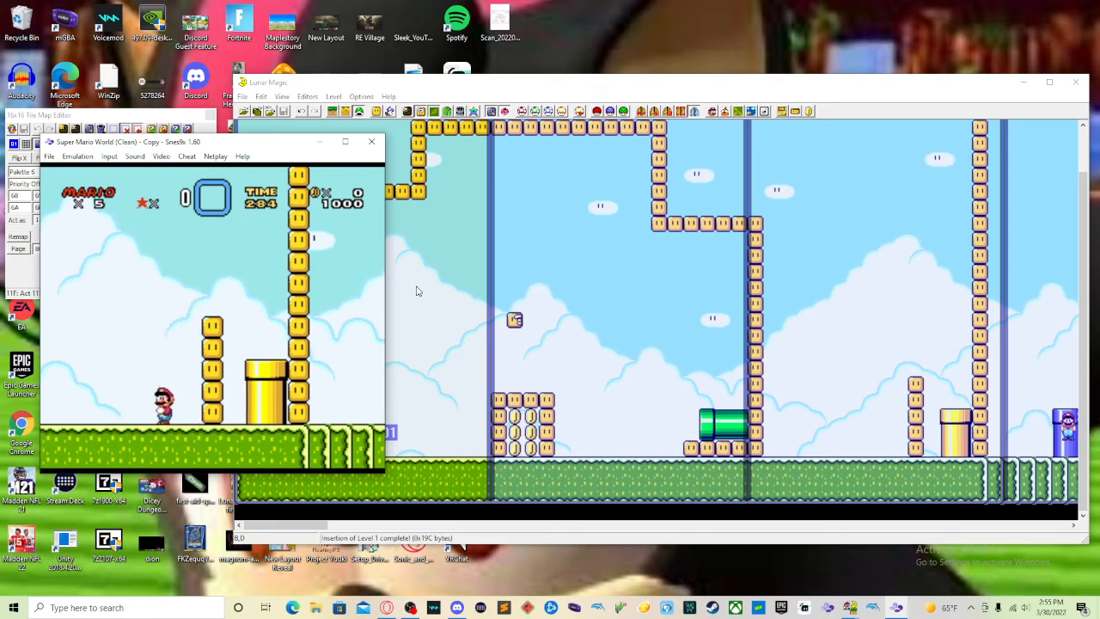
key("Right")
key("c")
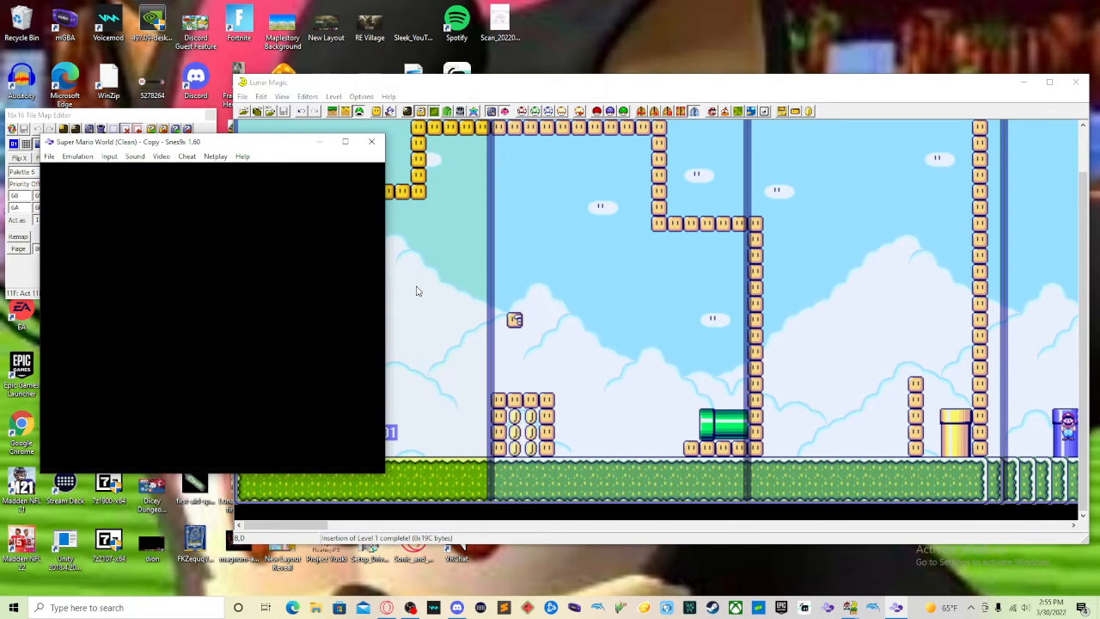
- Move Mario from the blue pipe to the purple pipe outside the goal enclosure and enter it to test its exit
key("Right")
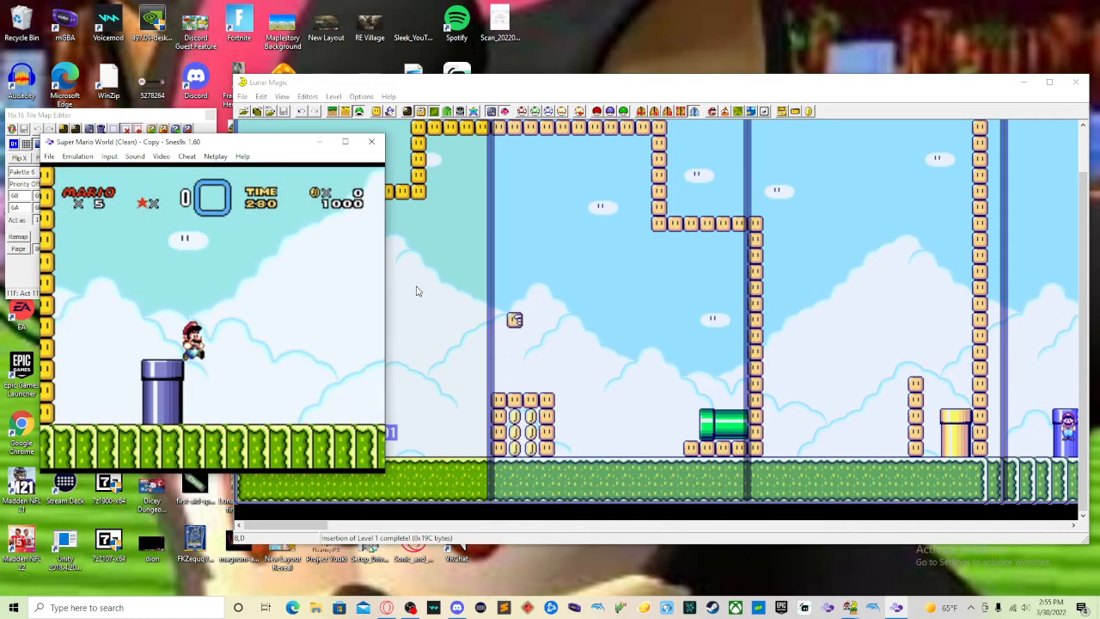
key("c")
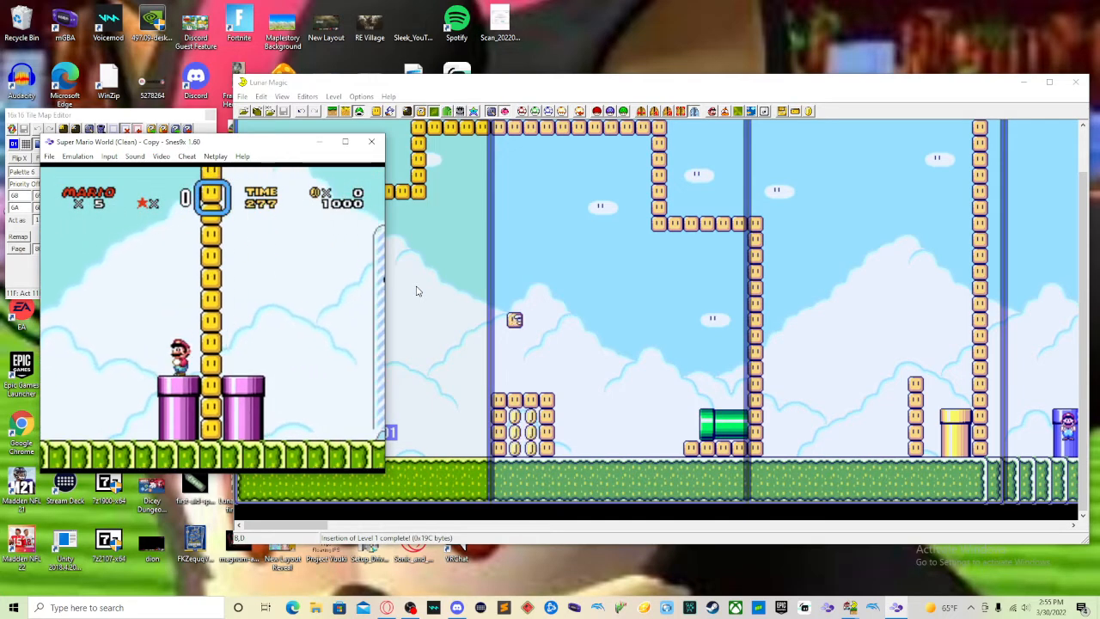
key("Left")
key("Right")
key("Down")
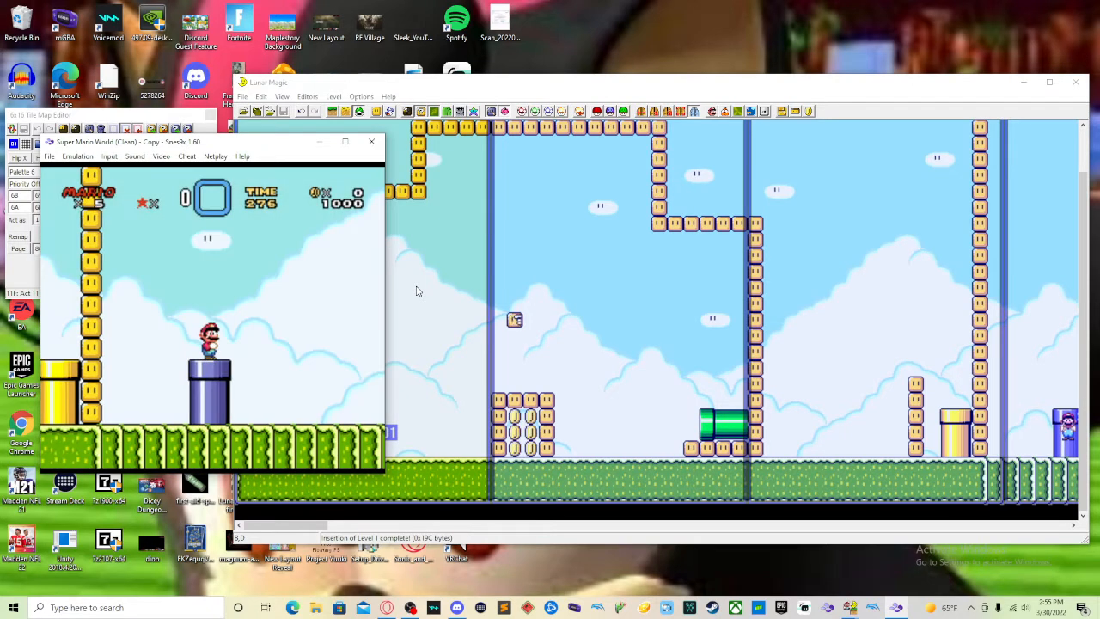
- Run Mario from the blue pipe back to the purple pipe outside the goal enclosure and close the emulator
key("Right")
key("Right")
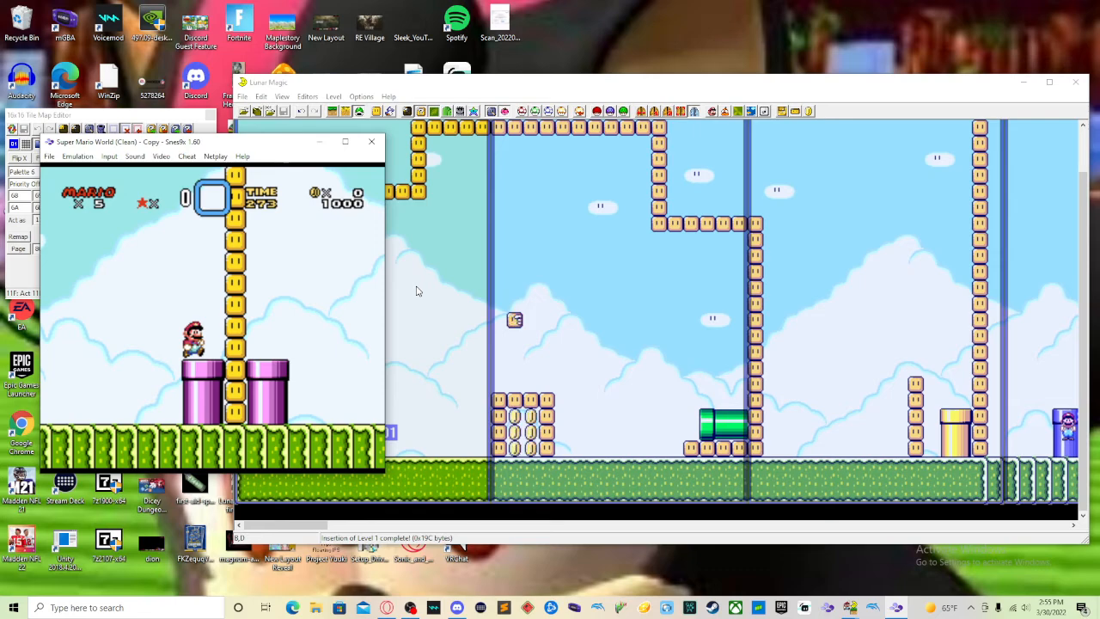
left_click(372, 141)
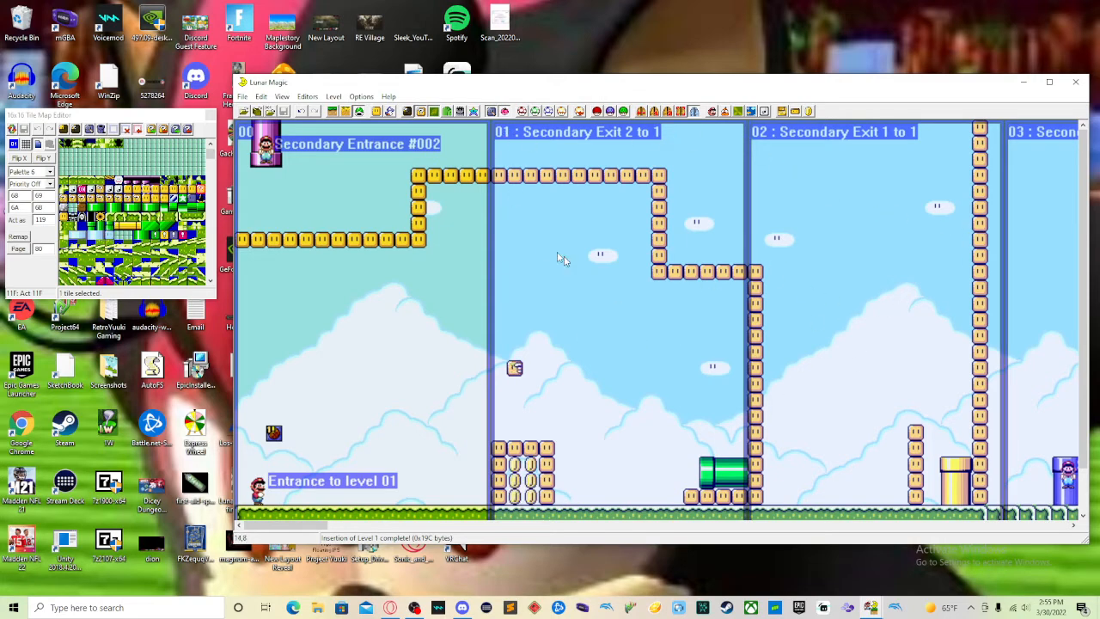
- Check screen 4's exit setting in the screen exits dialog, leaving it unchanged
left_click_drag(308, 525, 381, 524)
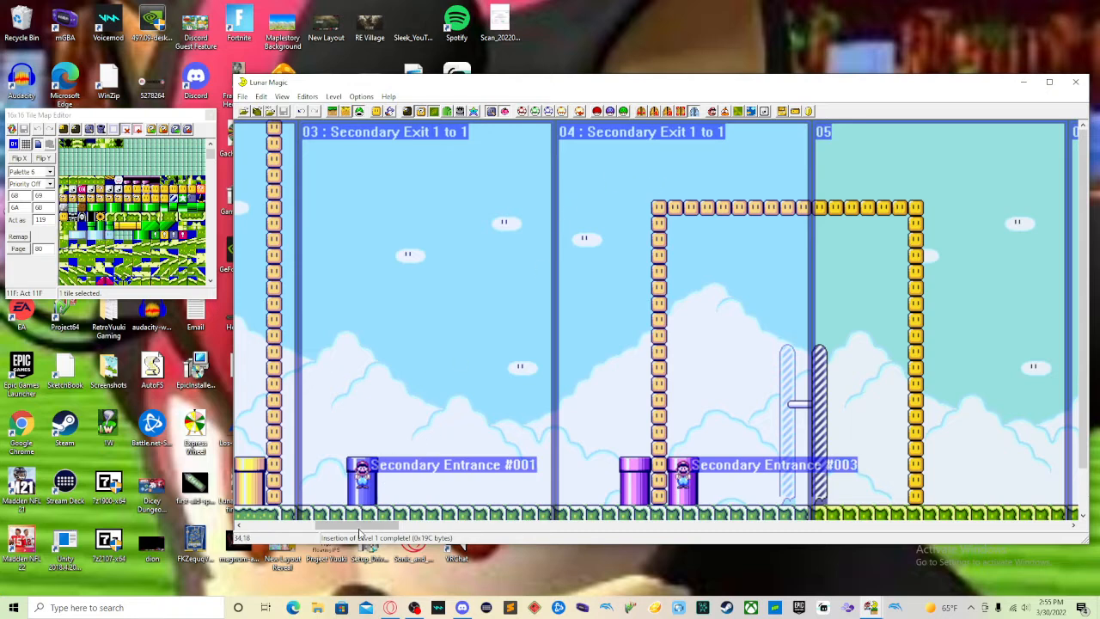
left_click_drag(364, 530, 389, 474)
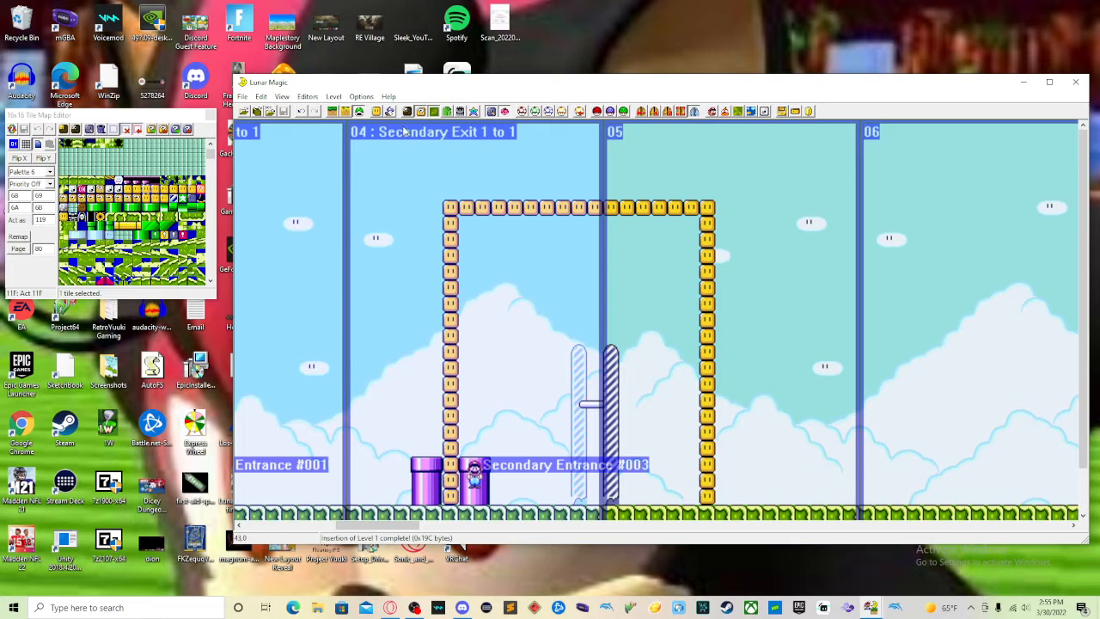
left_click(642, 113)
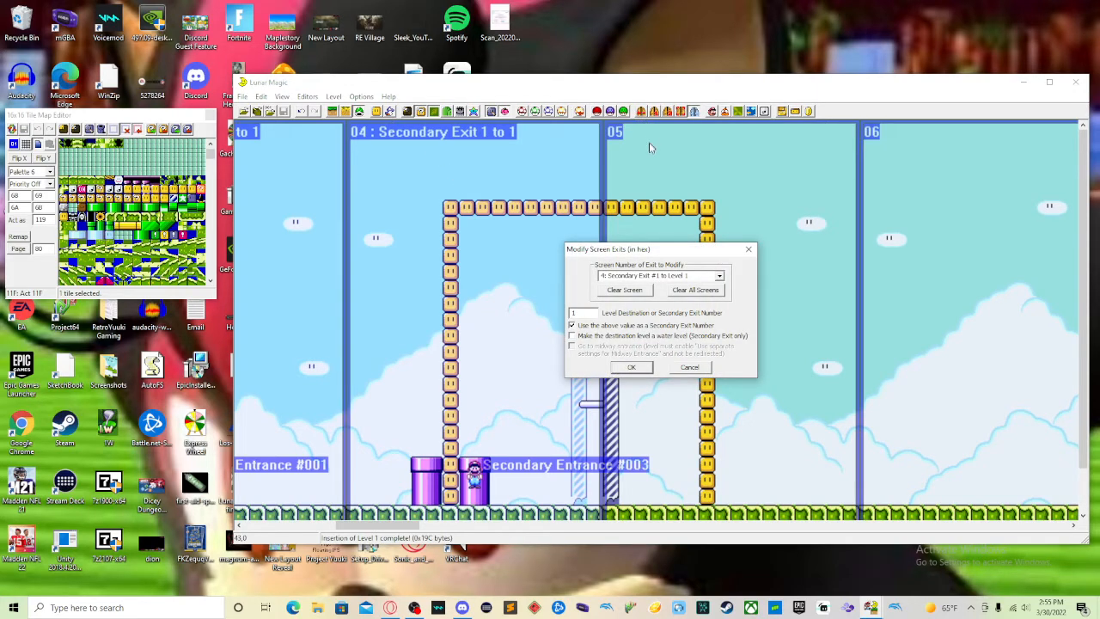
left_click(719, 276)
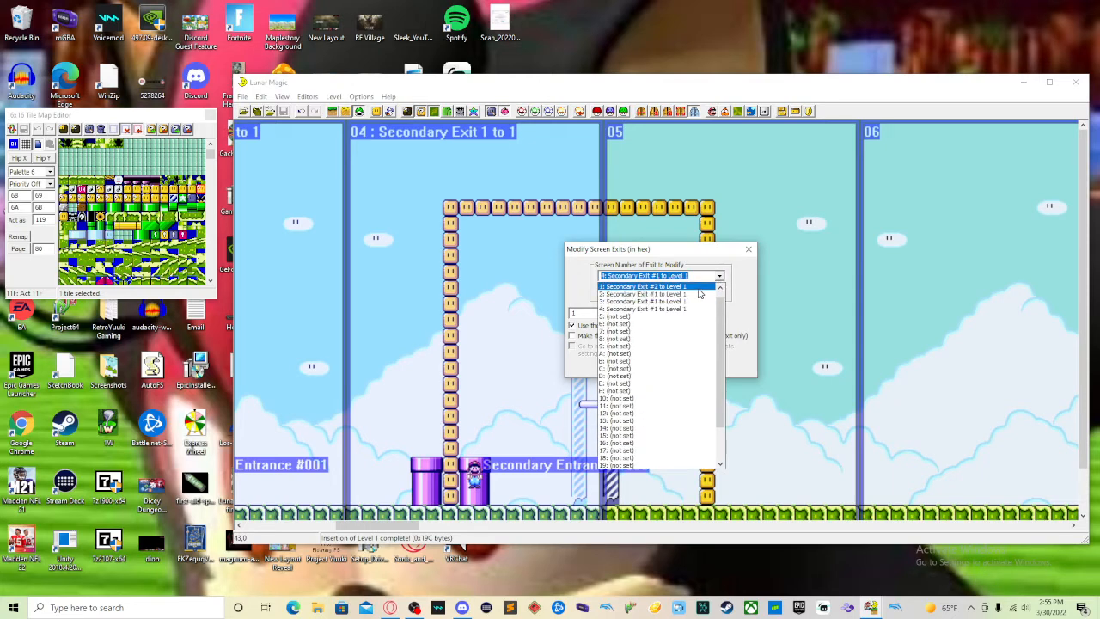
scroll(706, 295, "up", 1)
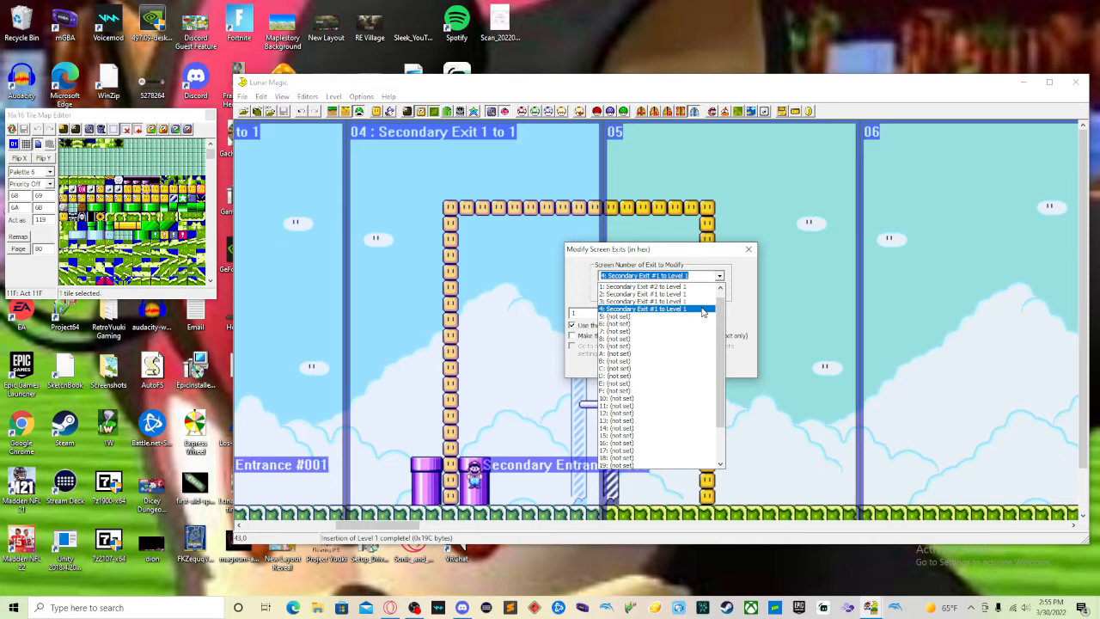
left_click(703, 309)
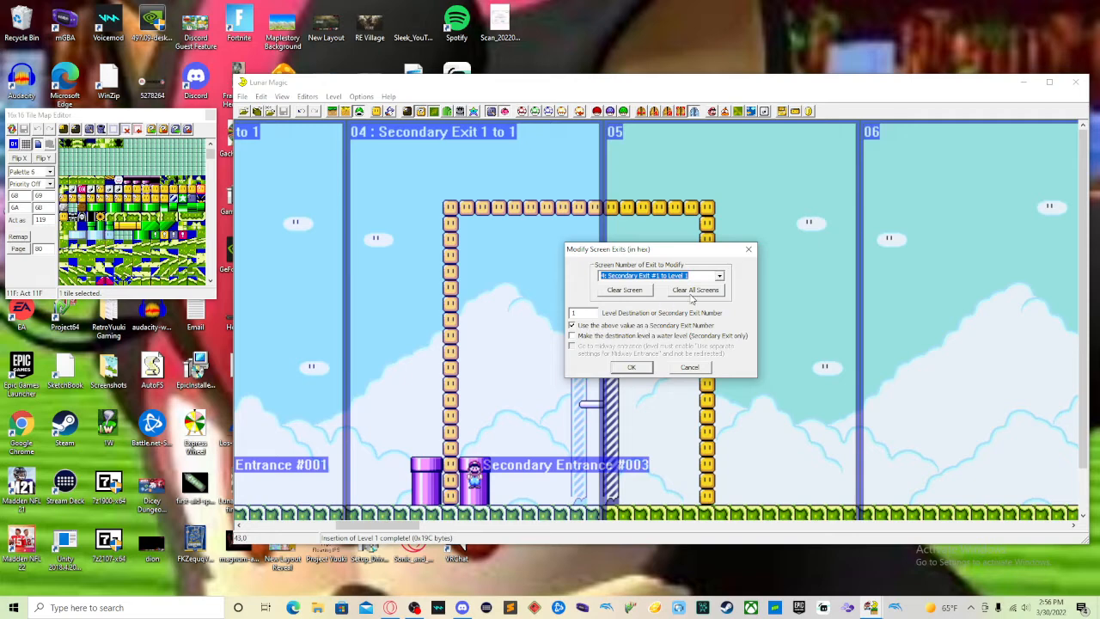
left_click(749, 250)
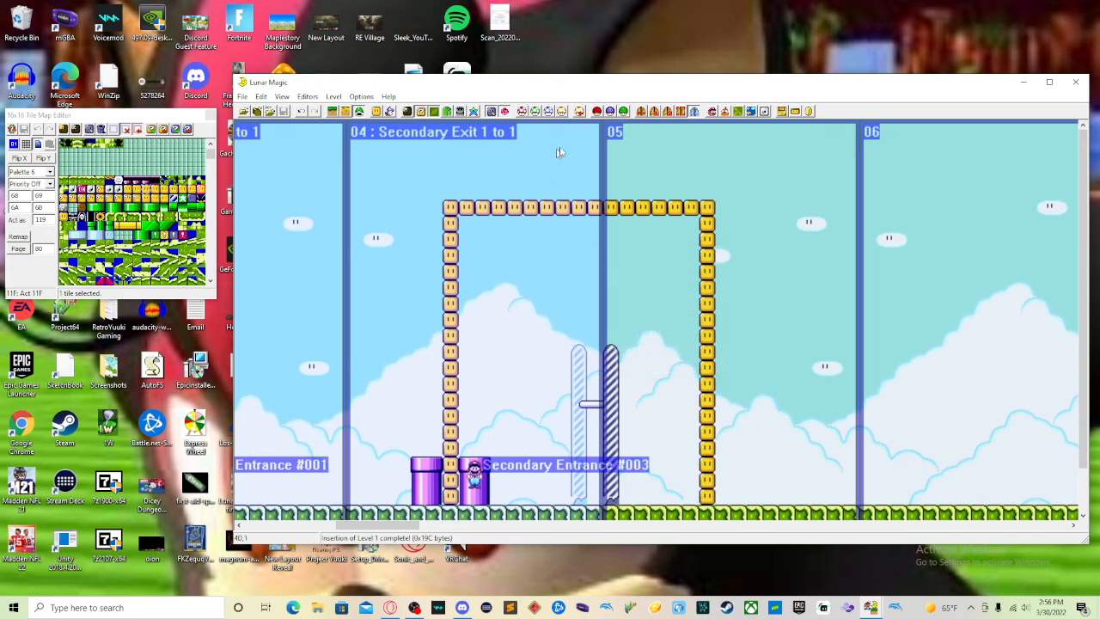
- Scan the level's exit-enabled objects and review the settings of secondary entrance 3
left_click(670, 113)
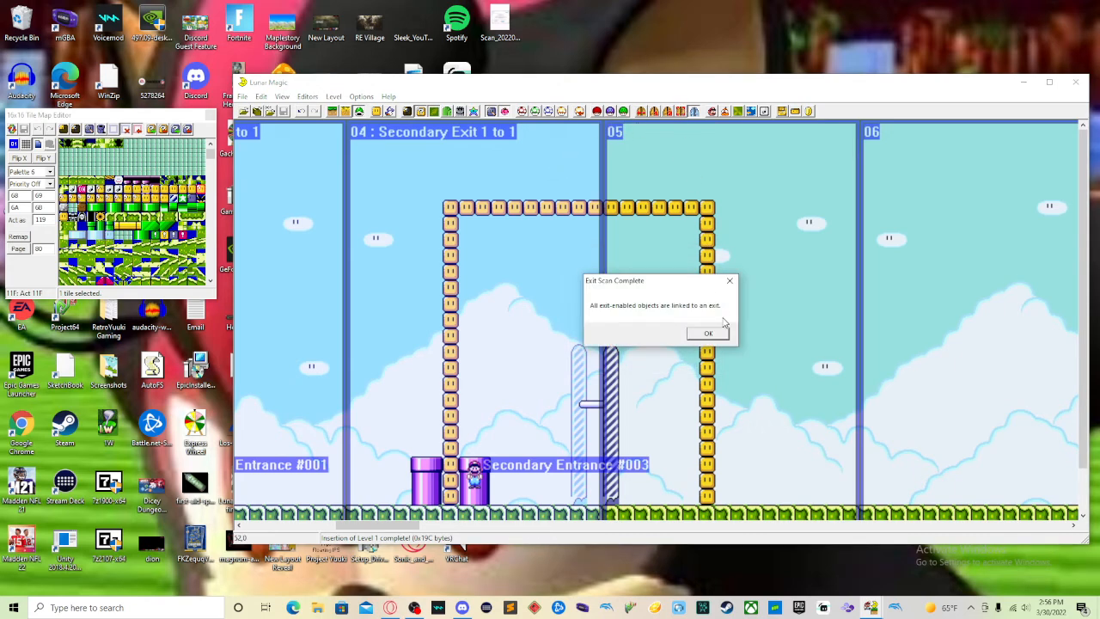
left_click(718, 332)
left_click(669, 113)
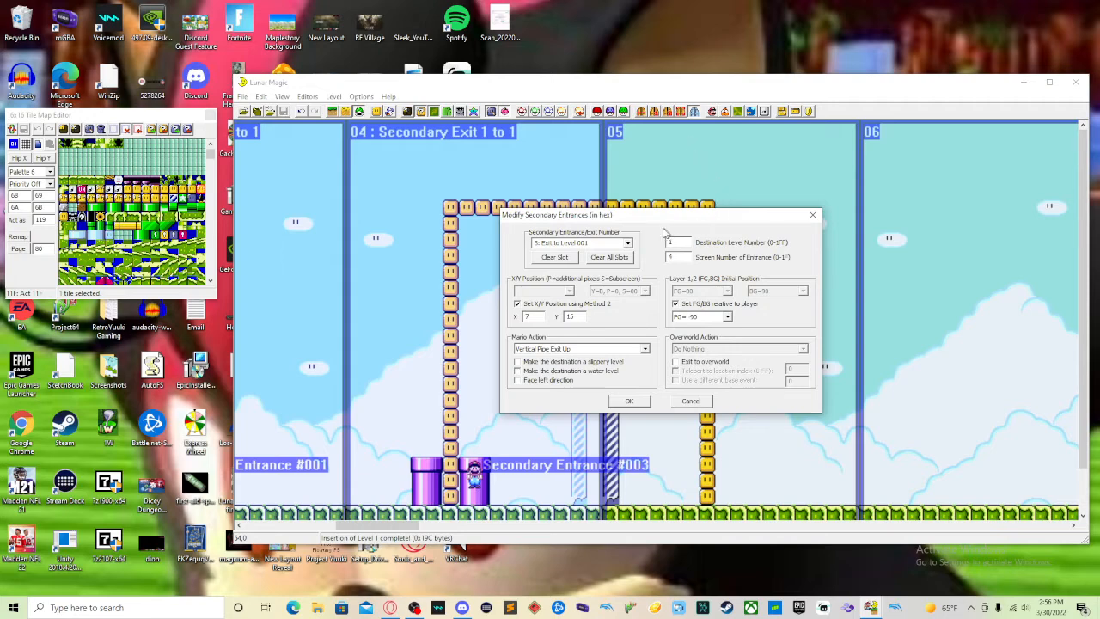
left_click(629, 244)
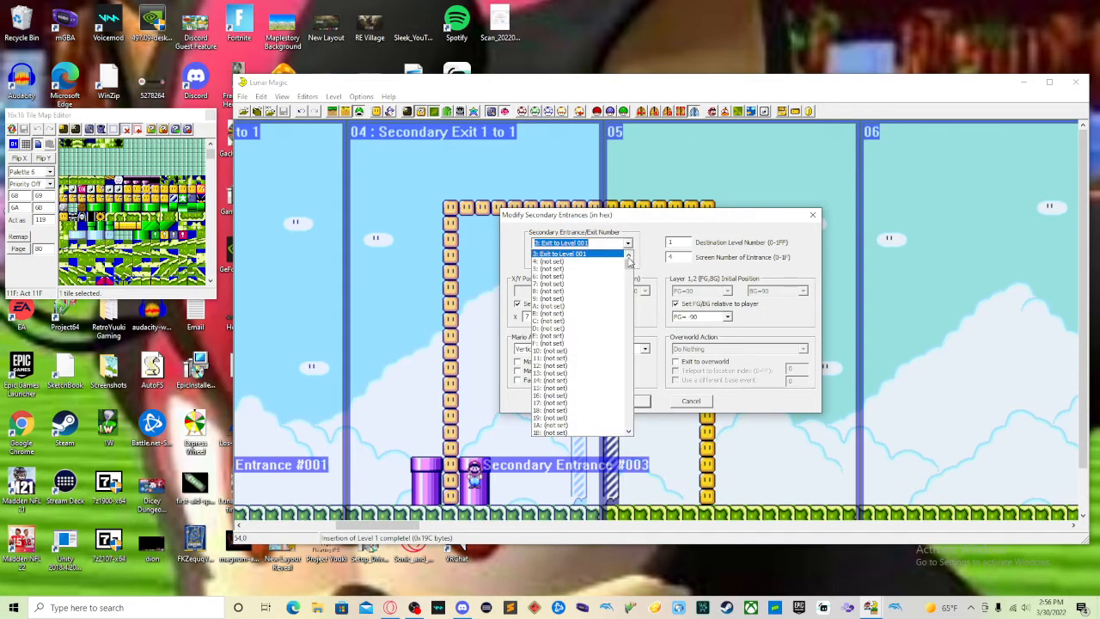
left_click(628, 256)
left_click(605, 276)
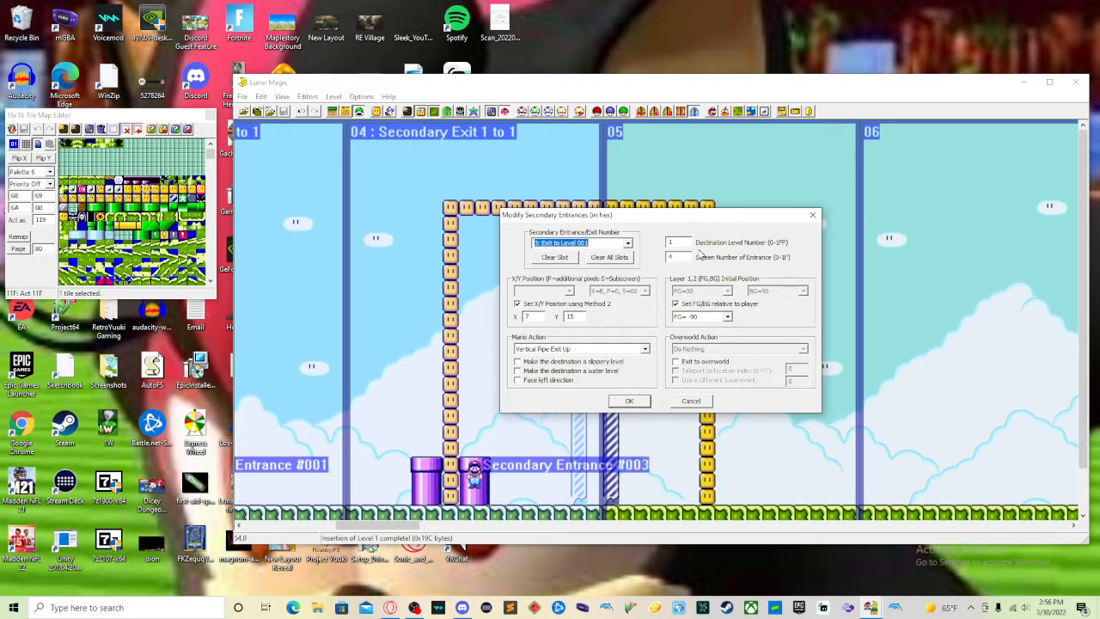
left_click(812, 217)
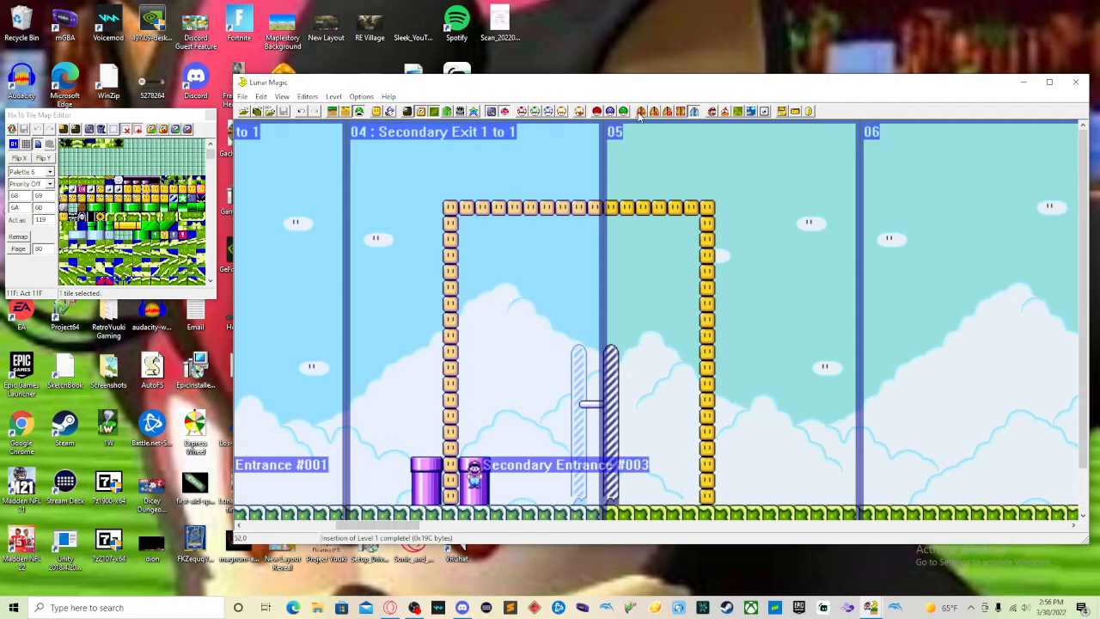
- Set the exit of screen 4 to secondary exit number 3
left_click(639, 112)
left_click(722, 276)
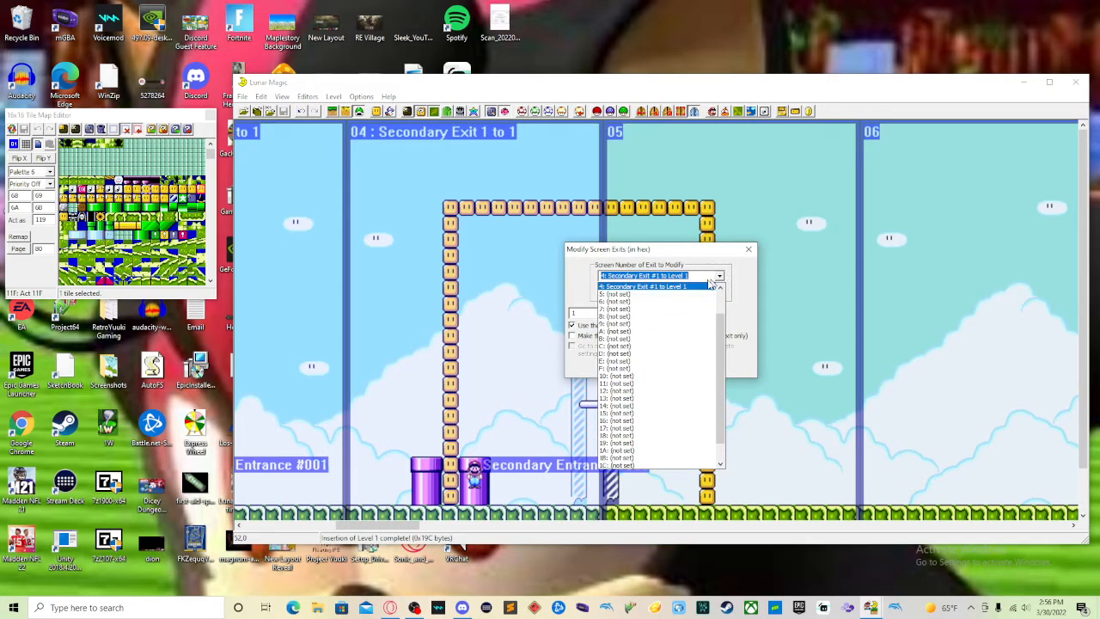
scroll(710, 283, "up", 1)
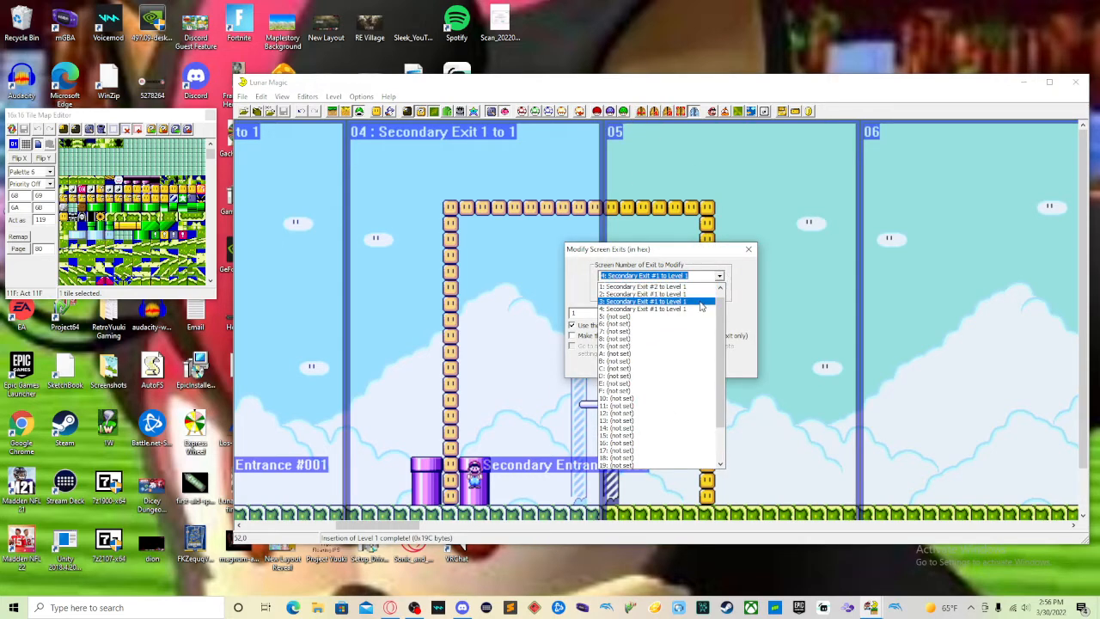
left_click(701, 309)
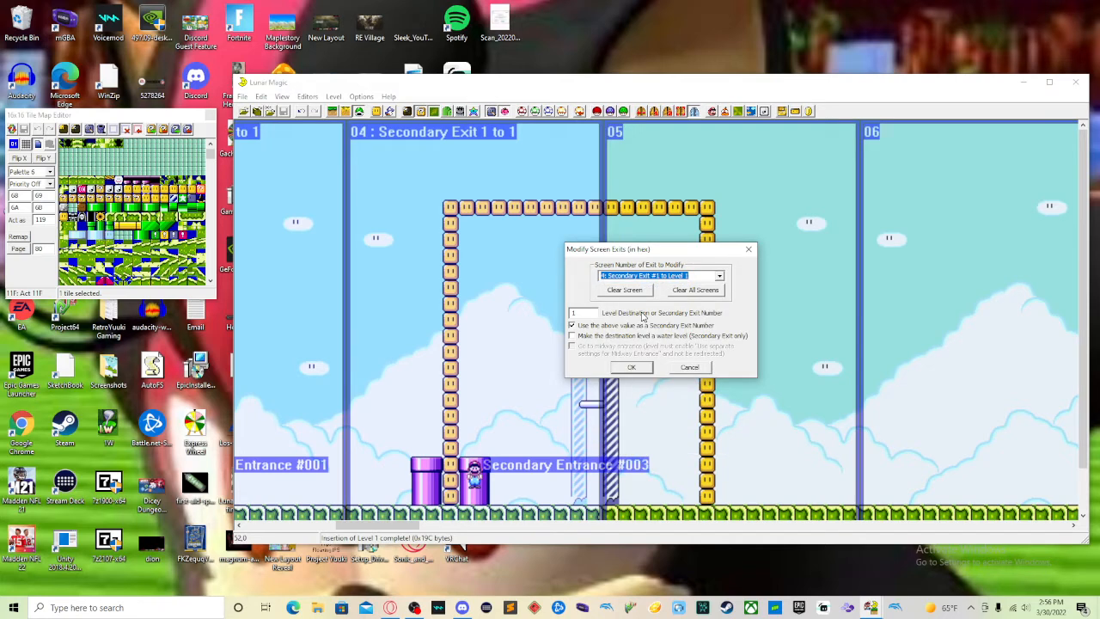
left_click(590, 315)
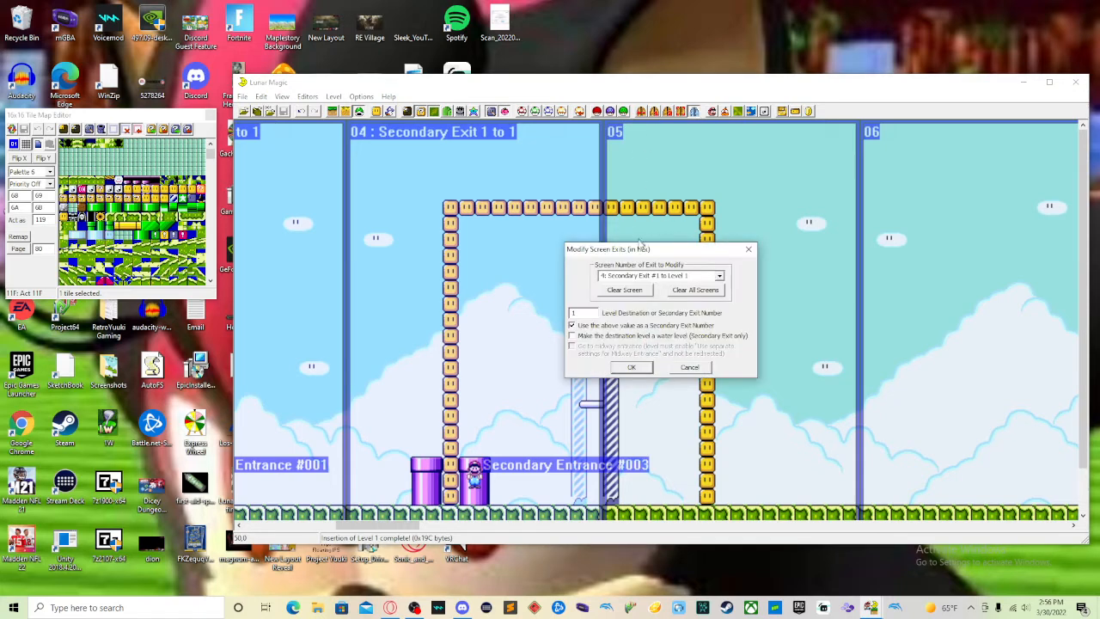
left_click(667, 276)
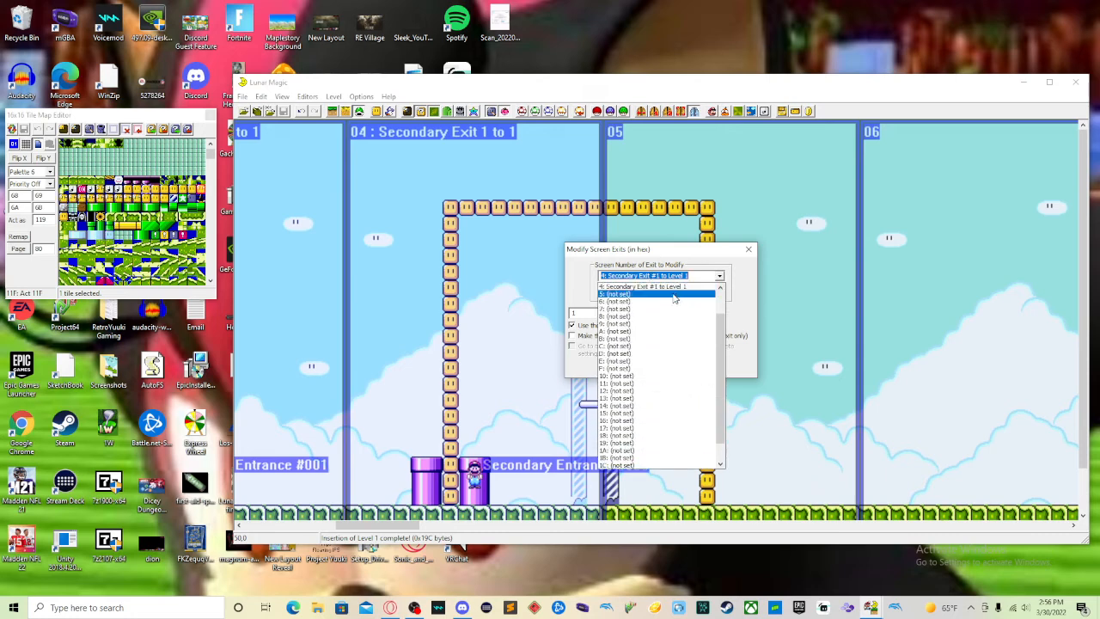
left_click(676, 292)
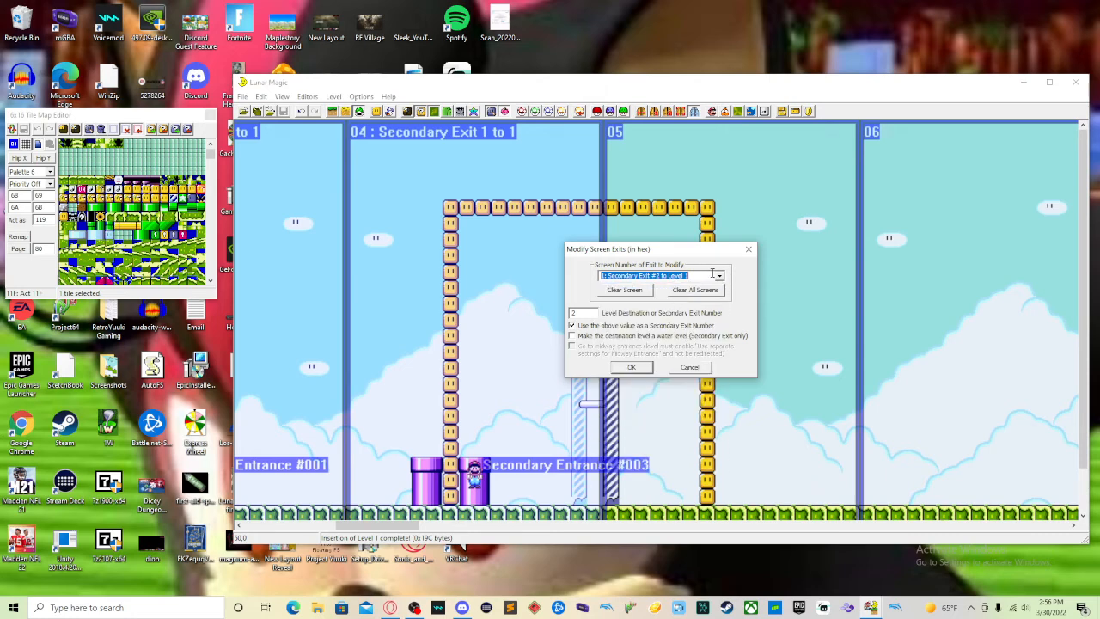
left_click(718, 275)
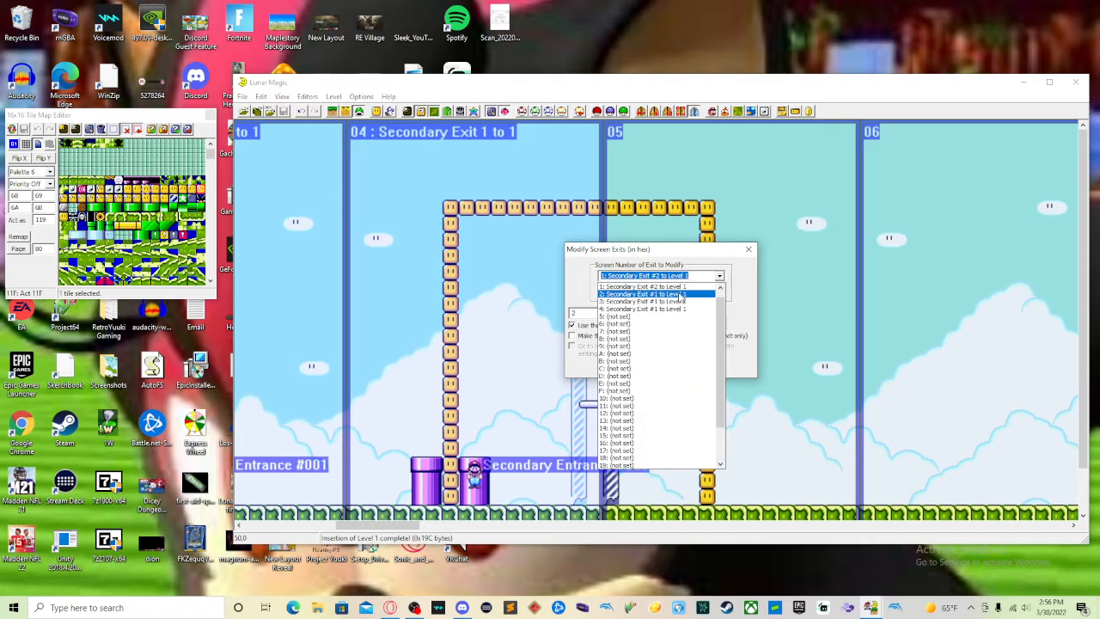
left_click(675, 303)
left_click(586, 313)
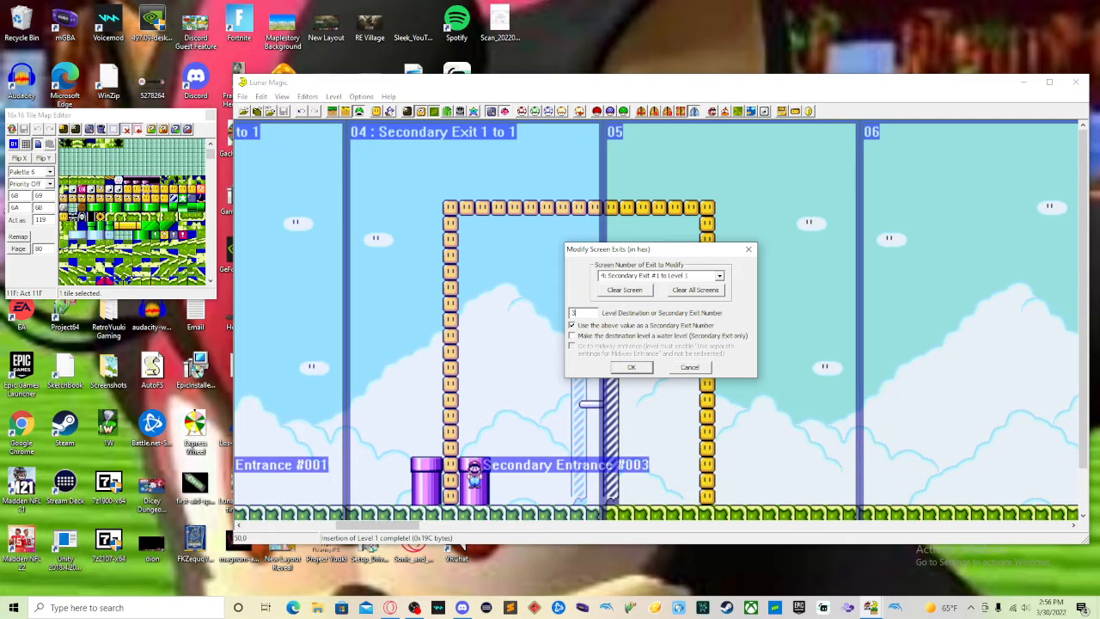
left_click(629, 367)
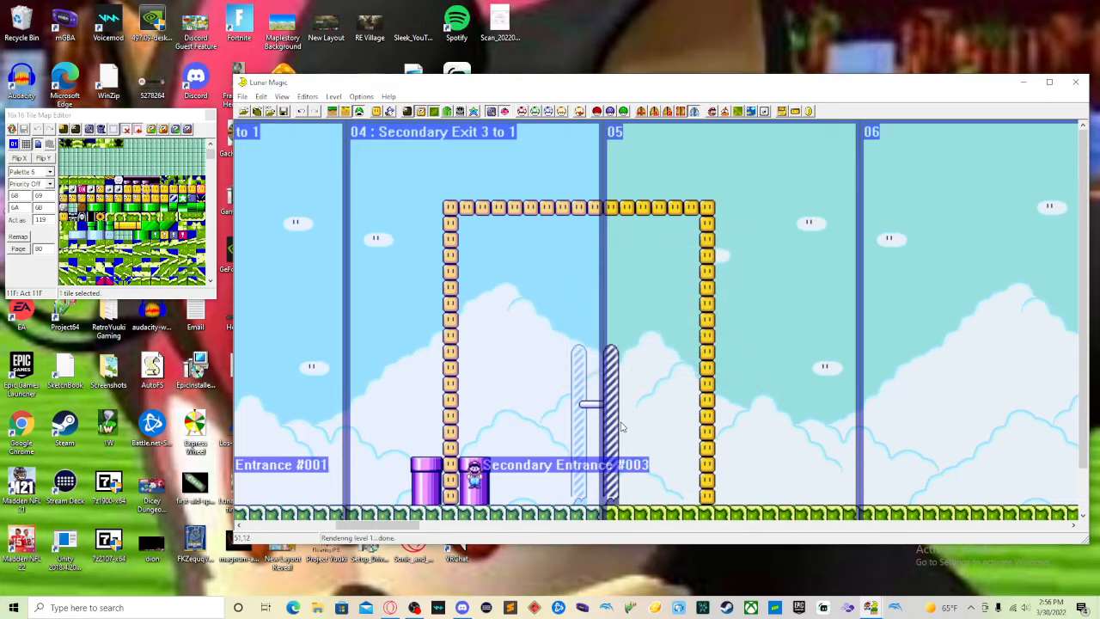
- Save the level to the ROM and run the ROM in the emulator
key("ctrl+s")
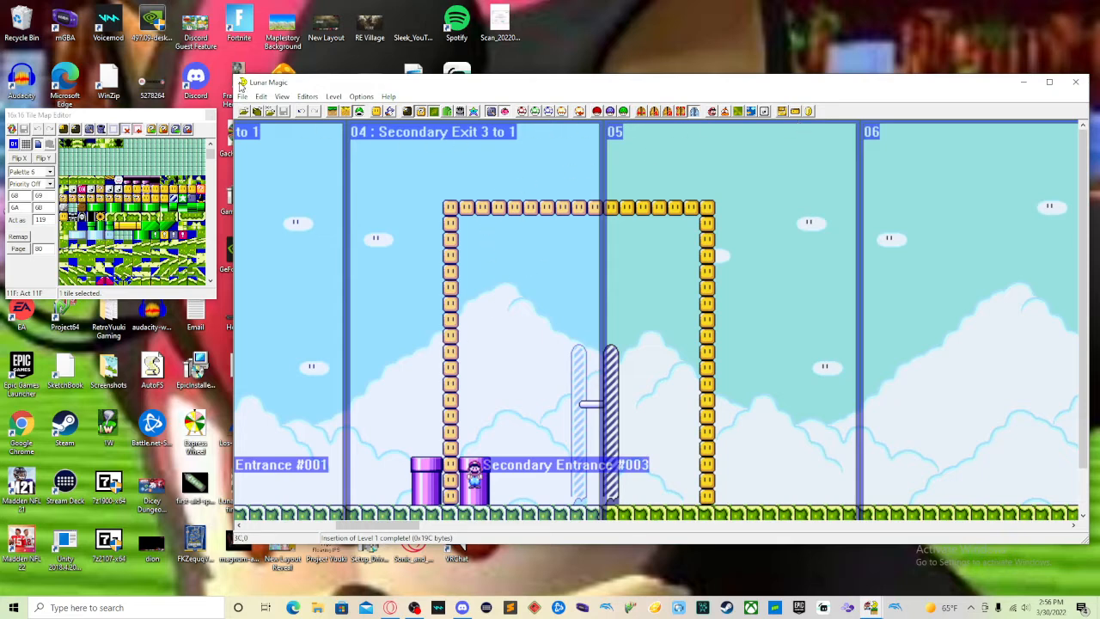
left_click(242, 96)
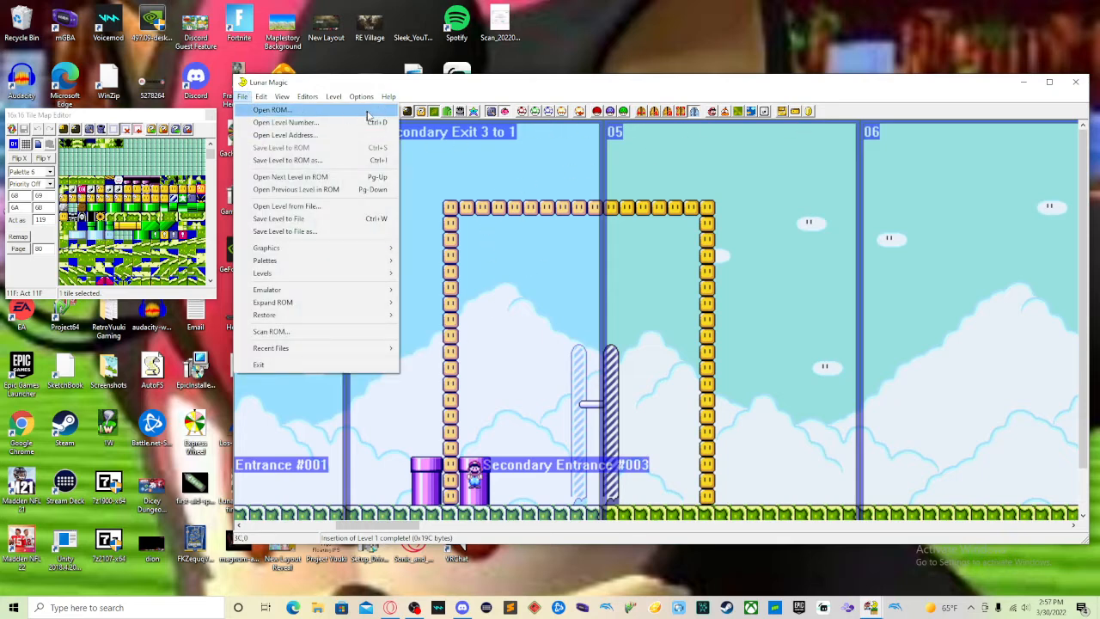
mouse_move(334, 96)
mouse_move(246, 101)
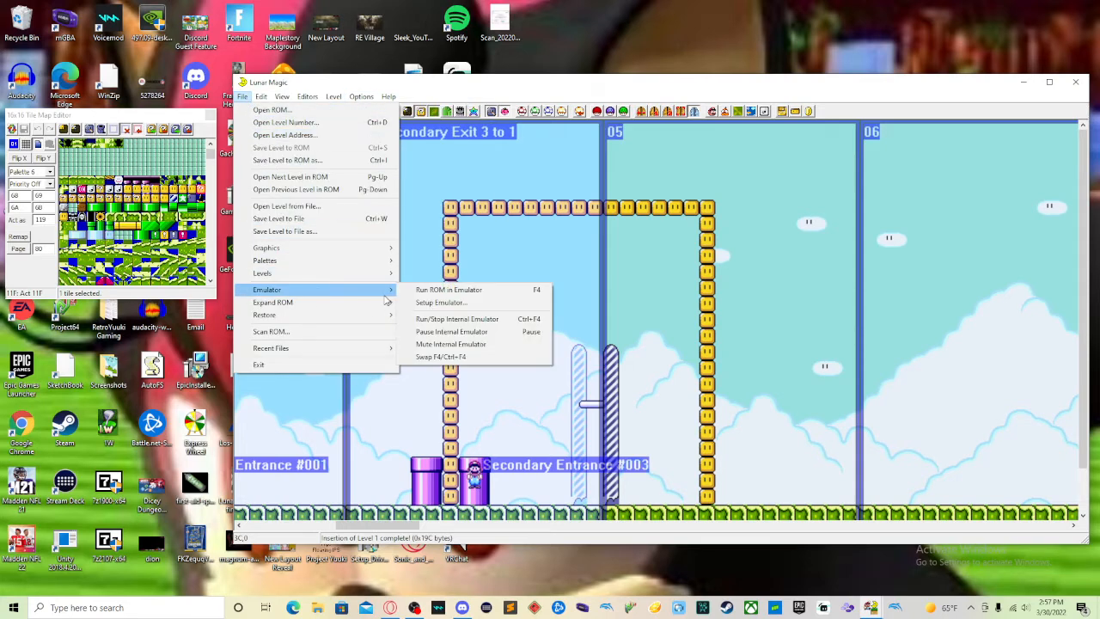
left_click(404, 291)
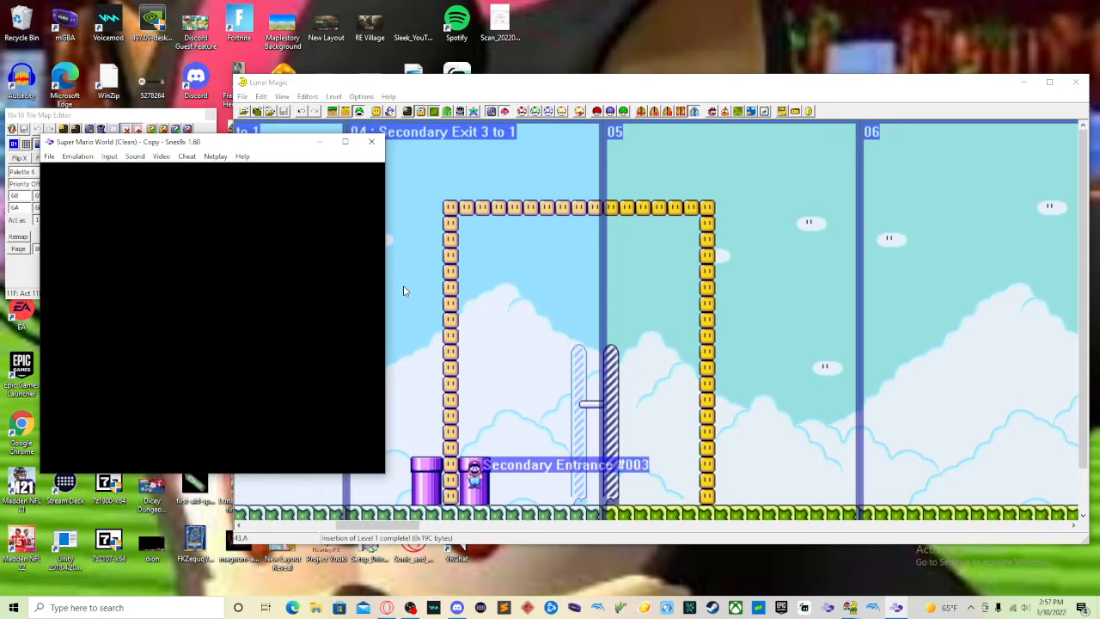
- Start a one-player game and enter the edited level
key("Return")
key("Return")
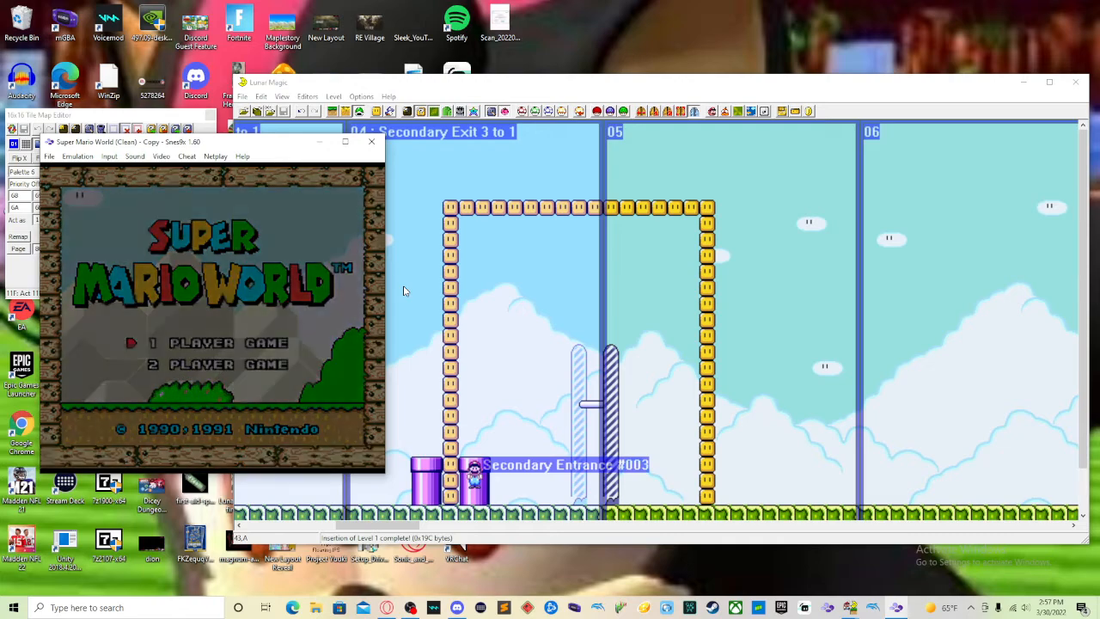
key("Return")
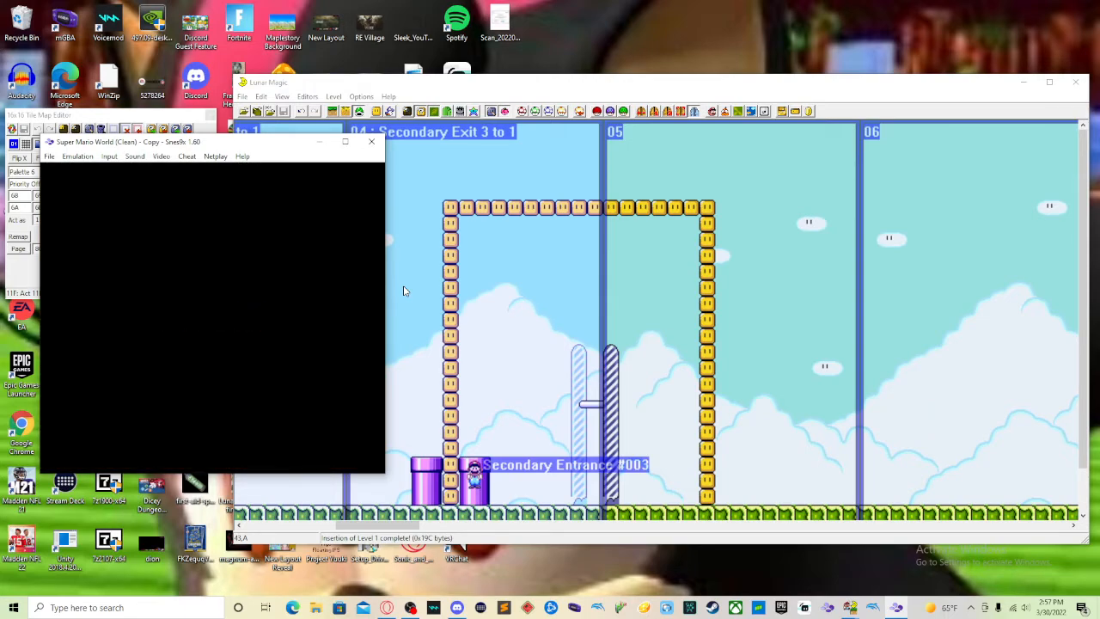
- Run Mario to the block structure with the coins and hit the question block above it
key("Right")
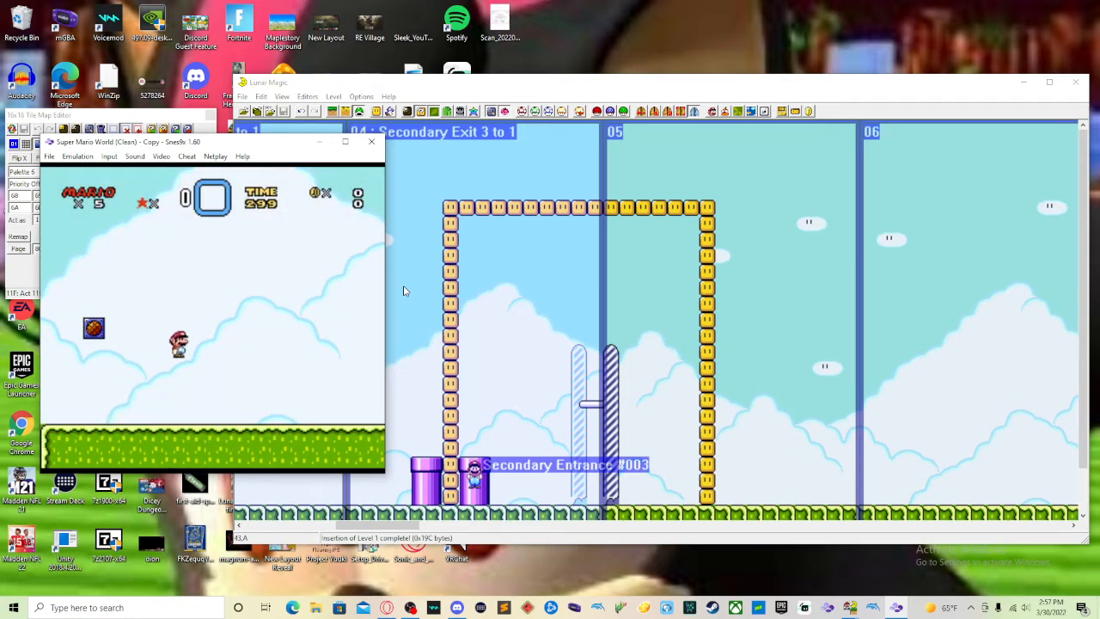
key("Right")
key("c")
key("c")
key("c")
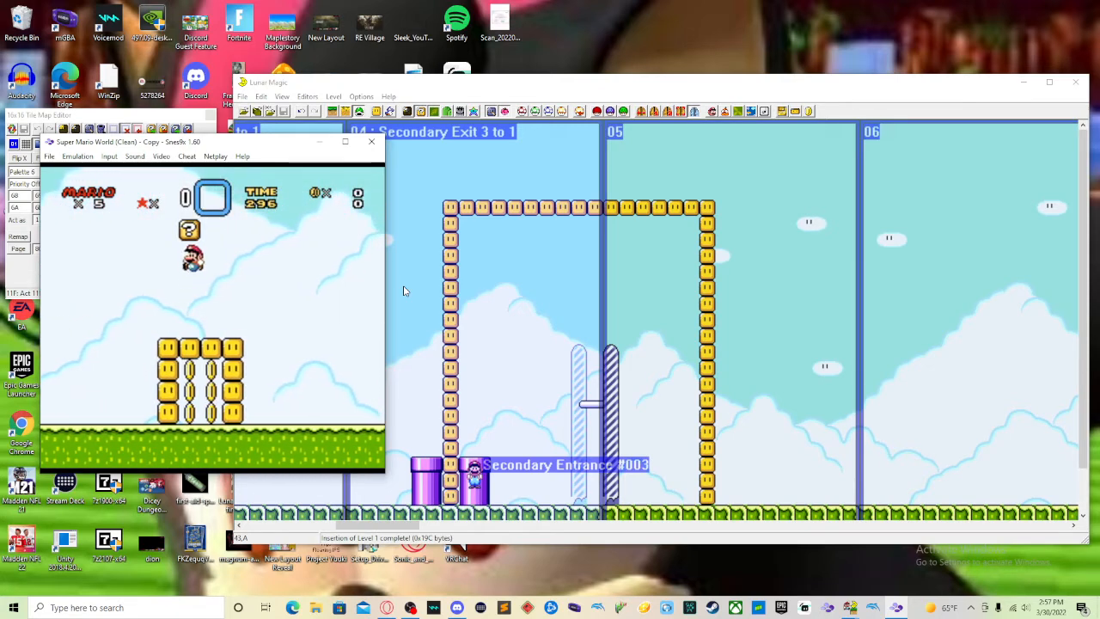
- Collect the mushroom and take Mario through the green horizontal pipe
key("Right")
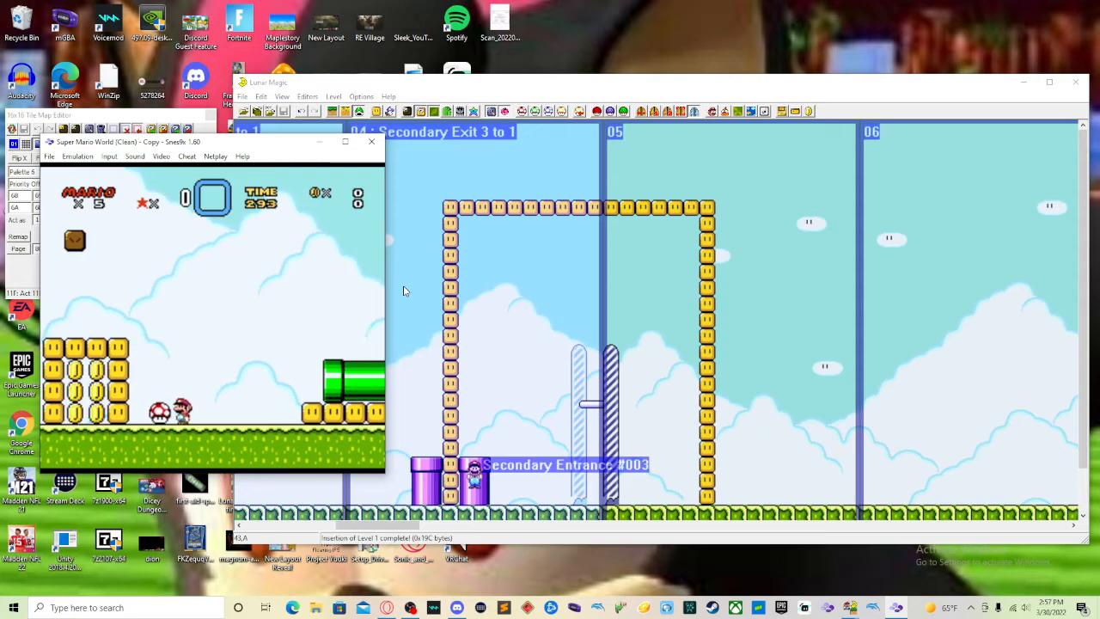
key("Right")
key("c")
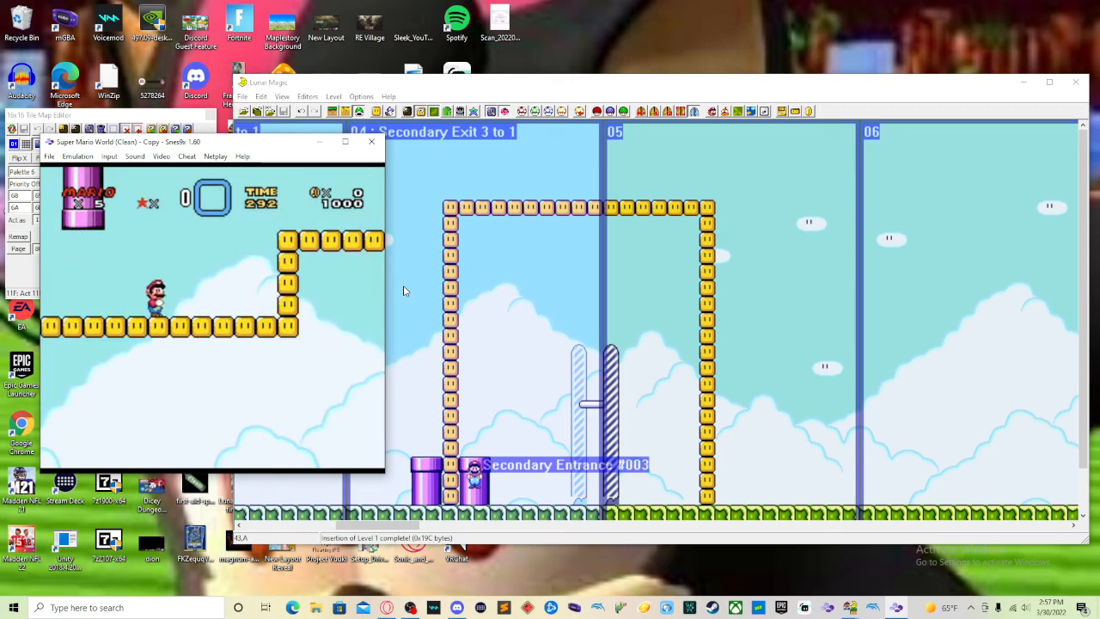
- Run Mario along the upper block path and take him down the yellow pipe on the far side
key("Right")
key("c")
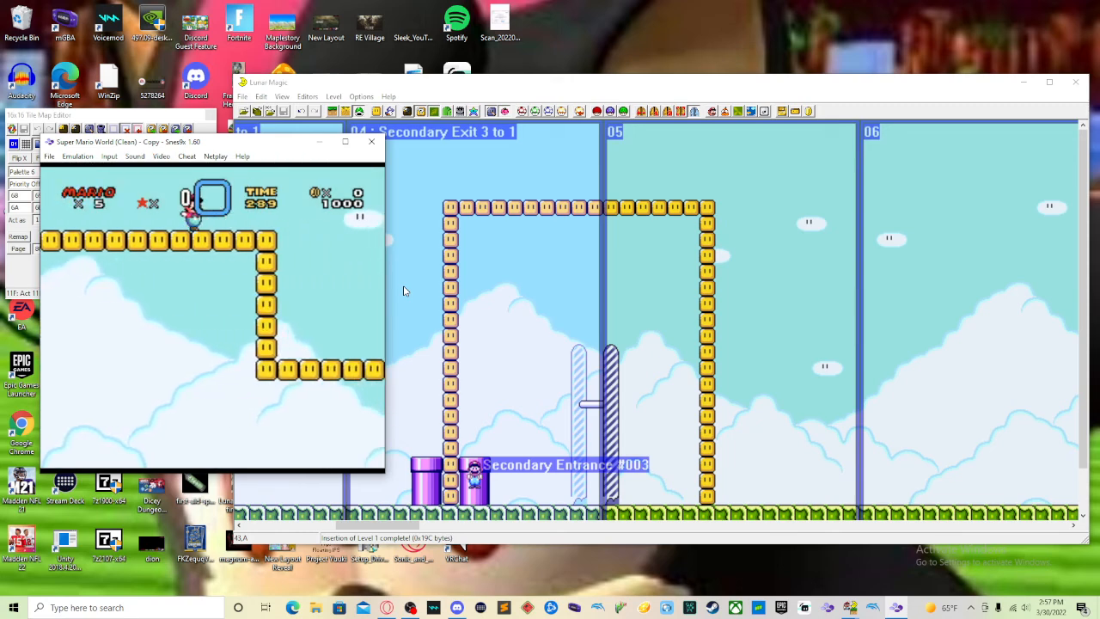
key("Right")
key("c")
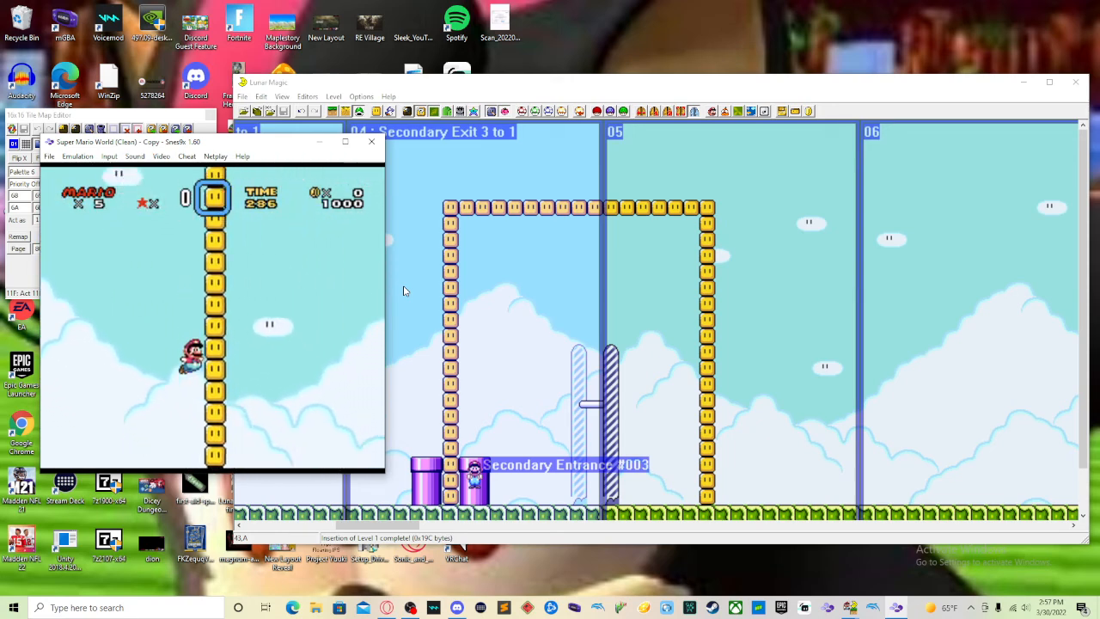
key("Down")
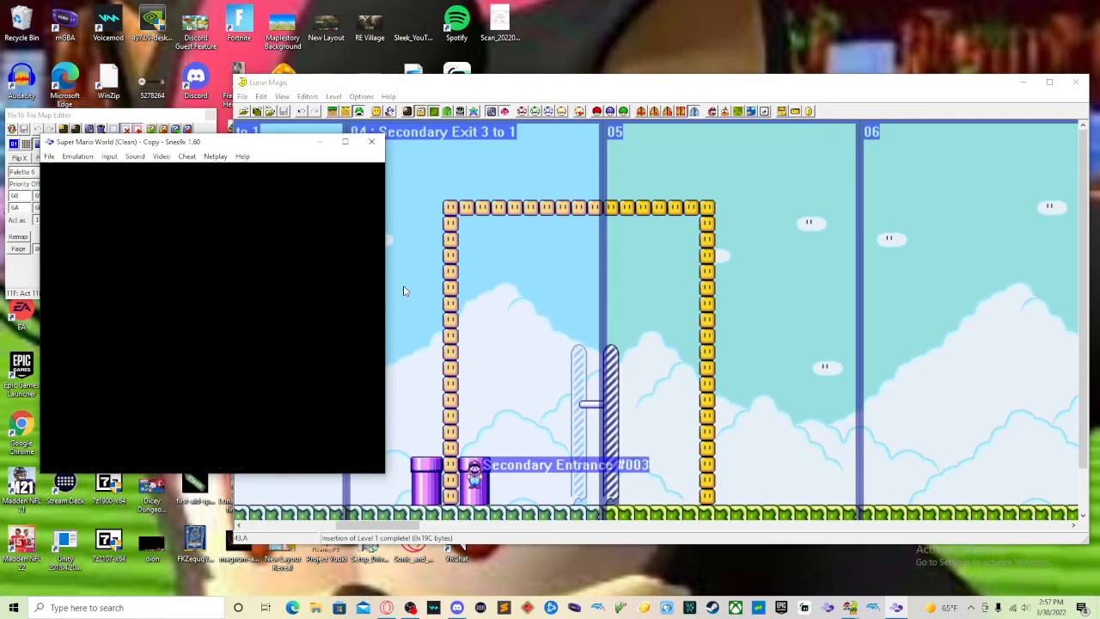
- Run Mario from the blue pipe to the first purple pipe and take him through it
key("Right")
key("c")
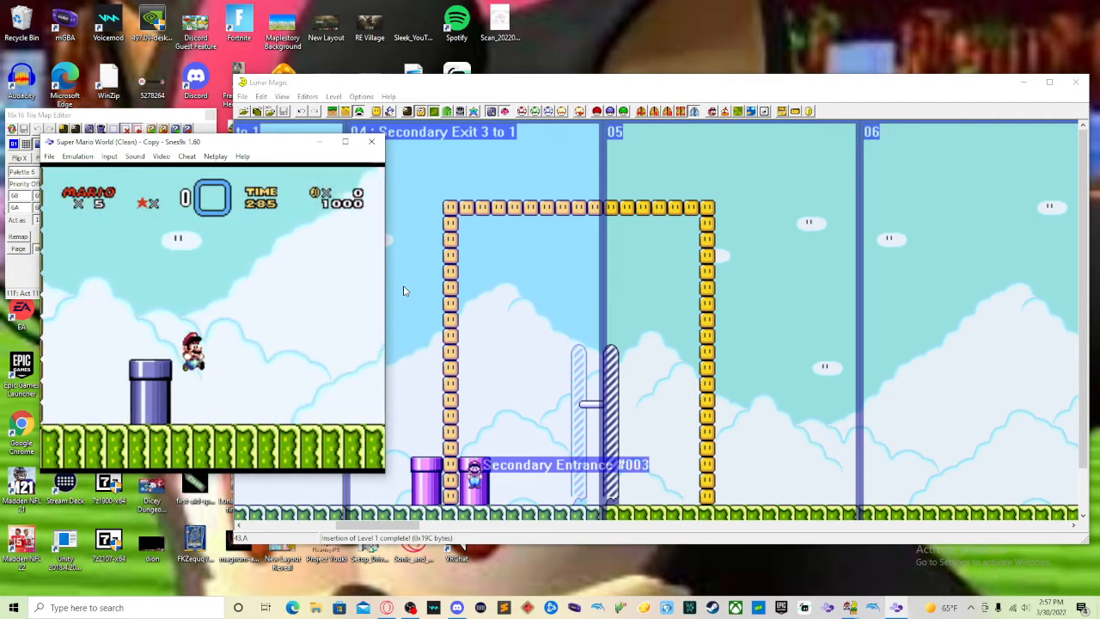
key("Right")
key("c")
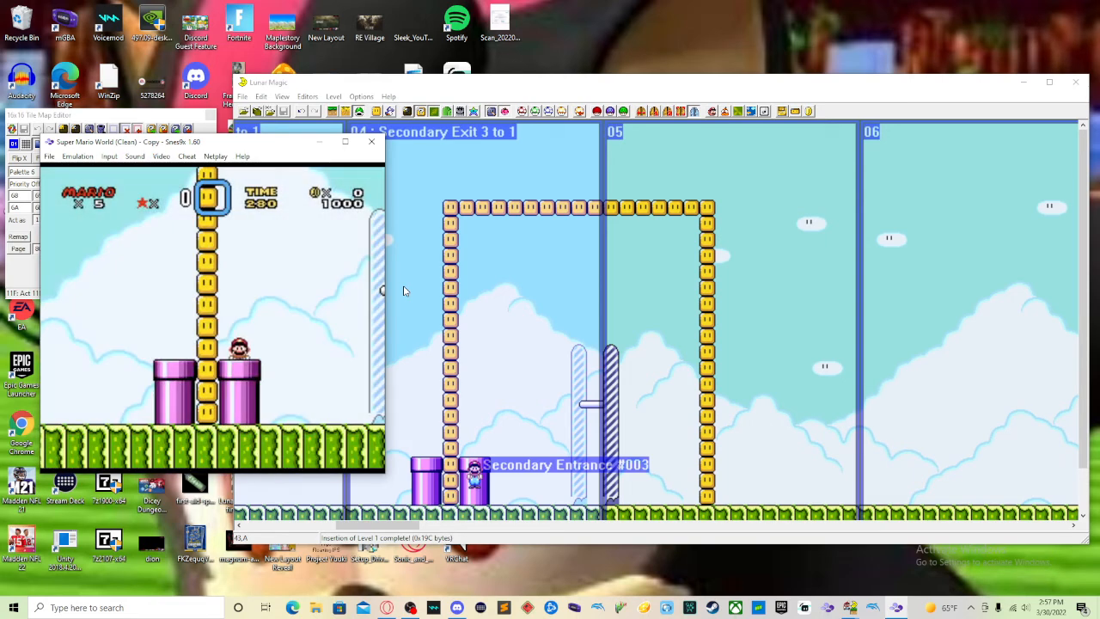
- Take Mario through the goal gate to clear the course, then close the emulator
key("Right")
key("Right")
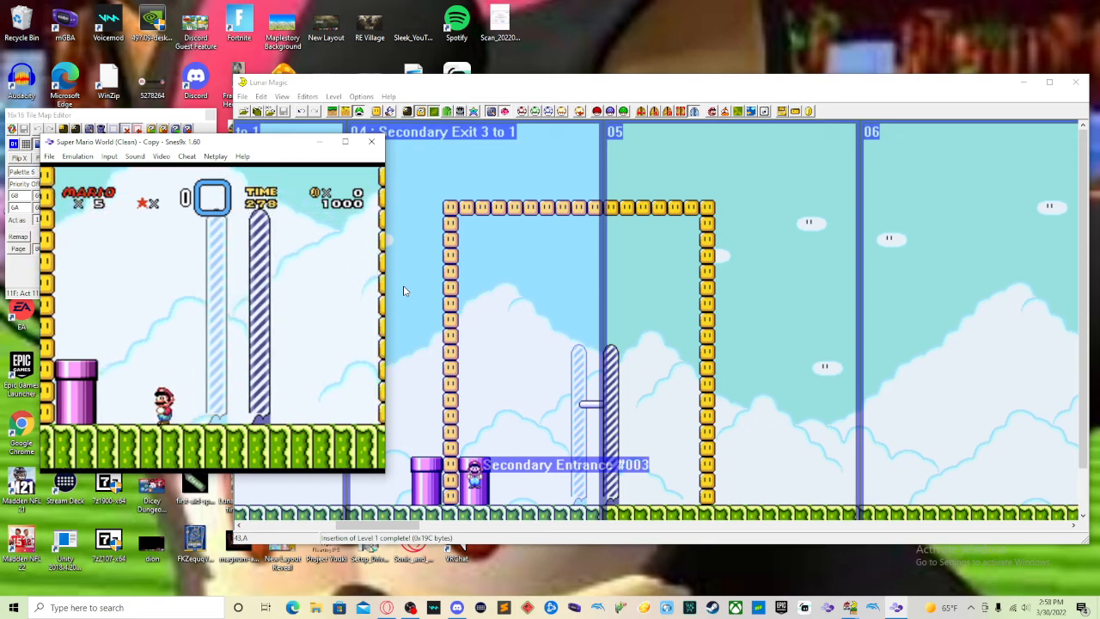
key("Left")
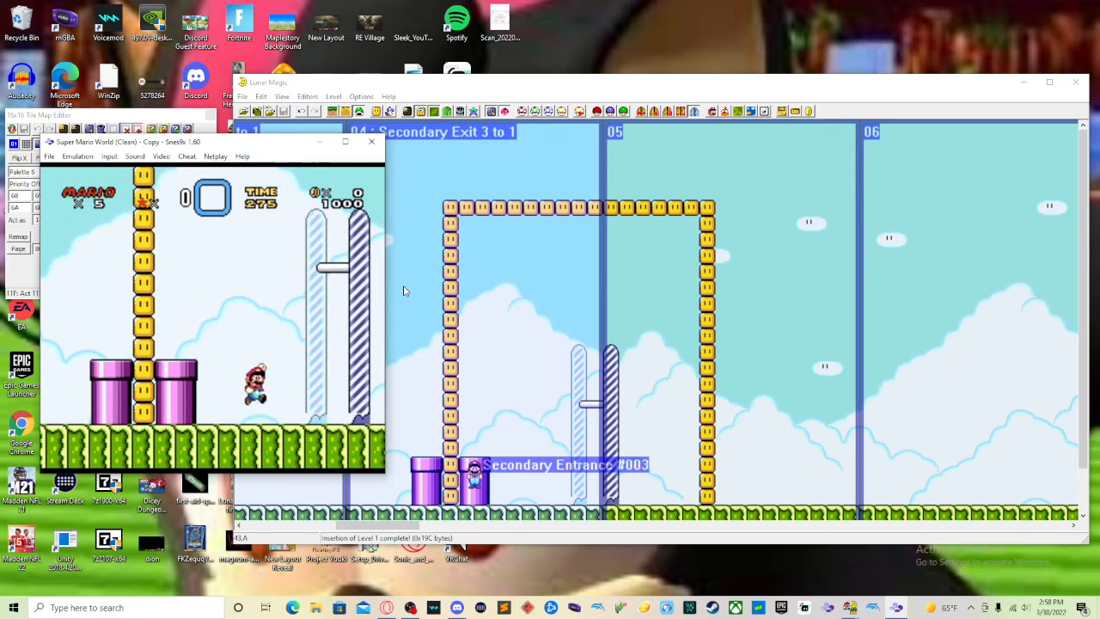
key("Right")
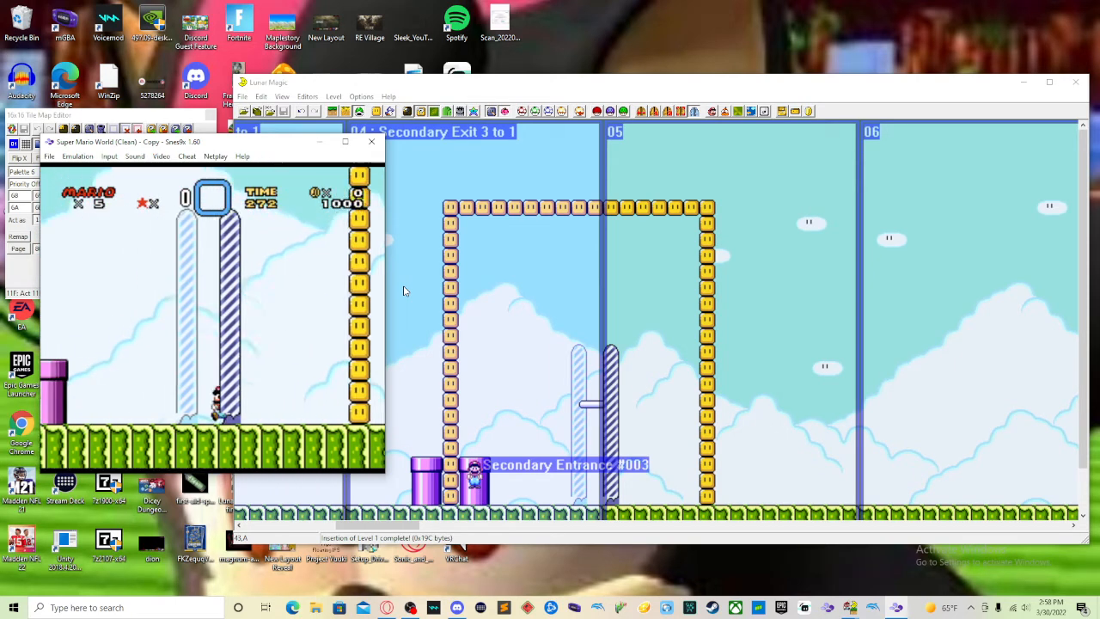
key("Left")
key("Right")
key("c")
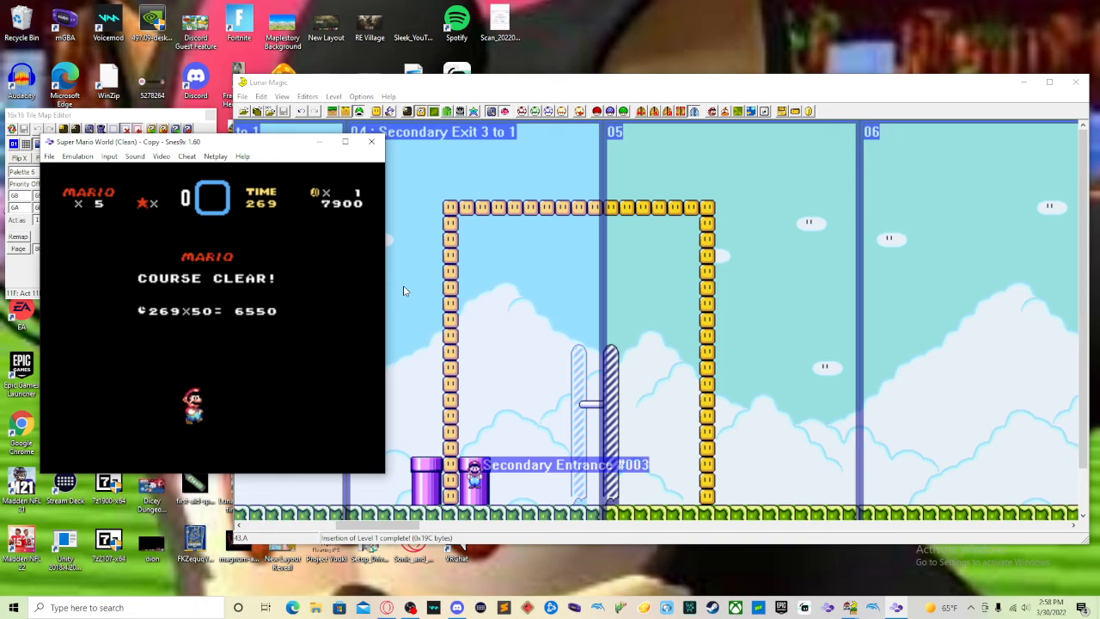
left_click(372, 141)
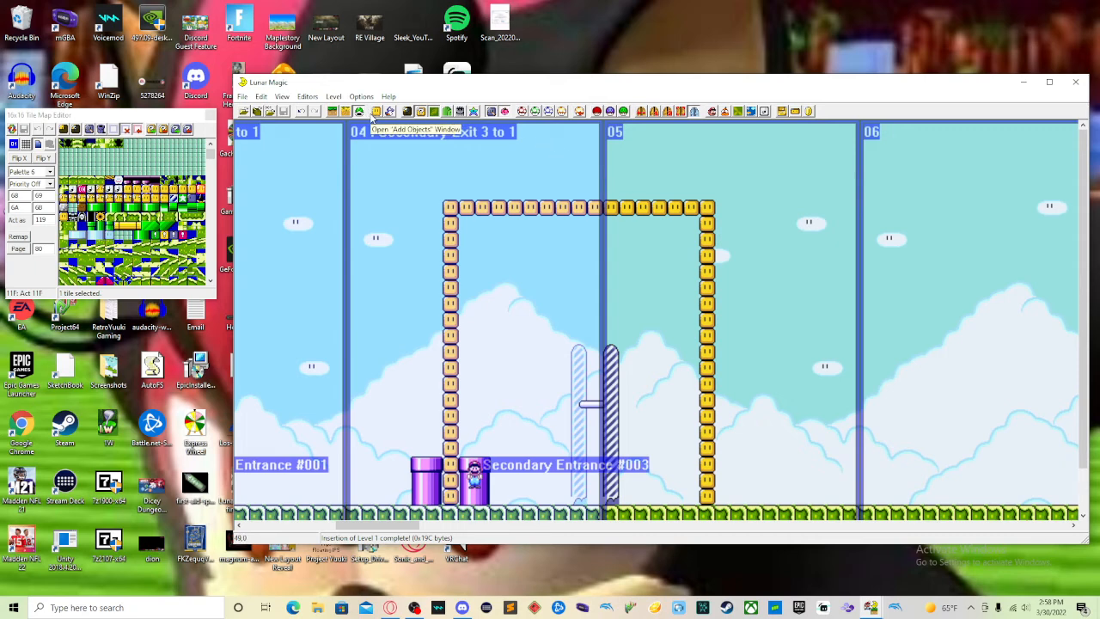
- Search all the objects that can be added to the level for "door"
left_click_drag(374, 526, 283, 526)
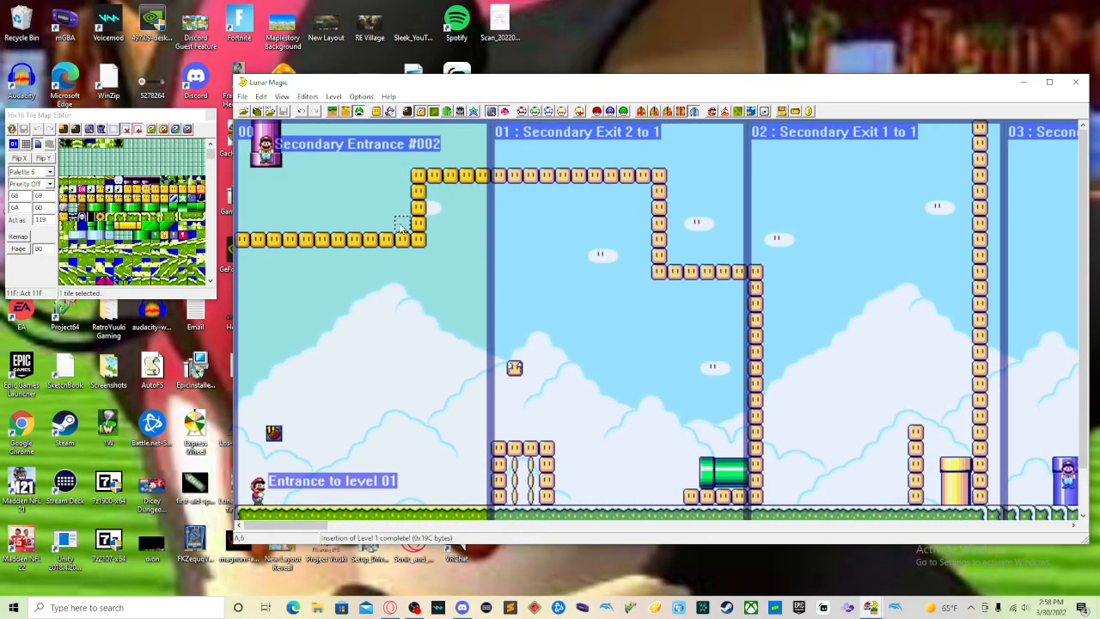
left_click(376, 112)
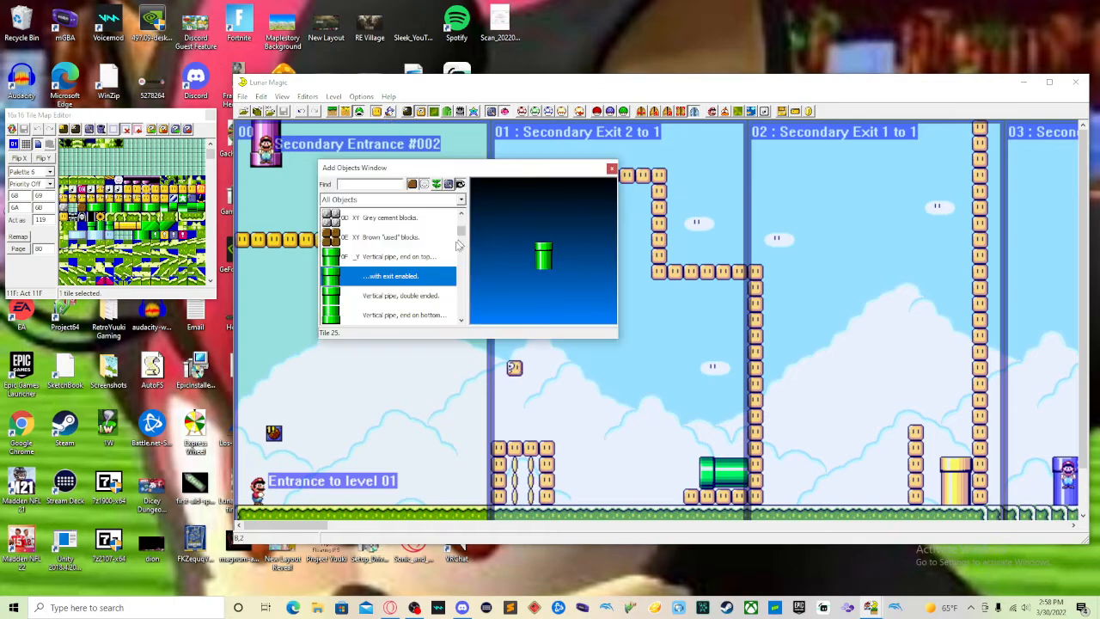
scroll(412, 273, "down", 5)
left_click(375, 199)
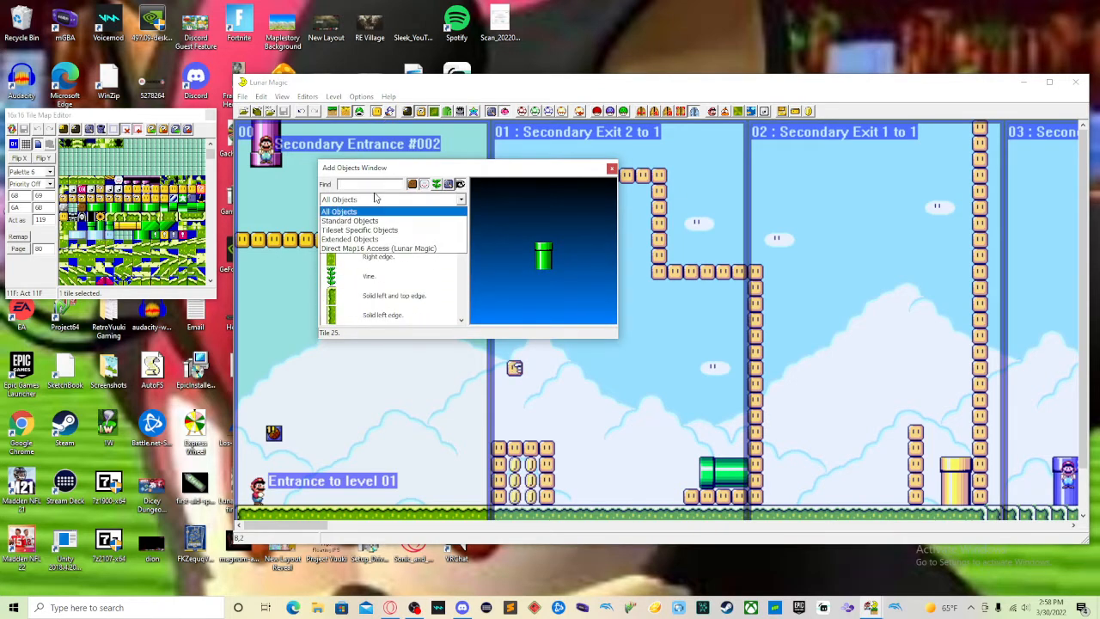
left_click(396, 184)
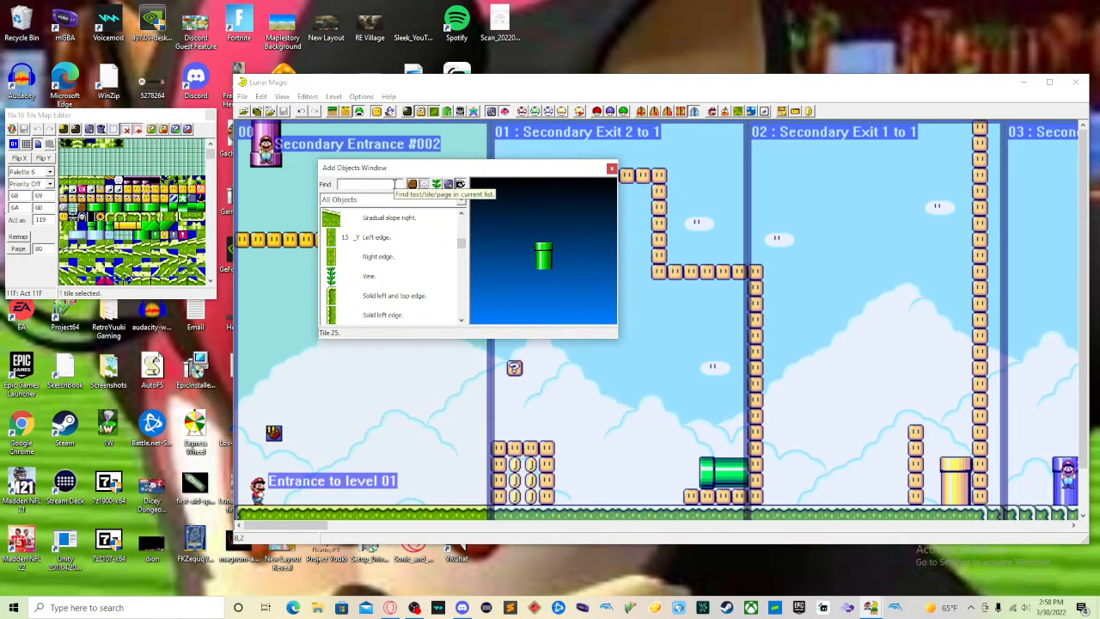
type("door")
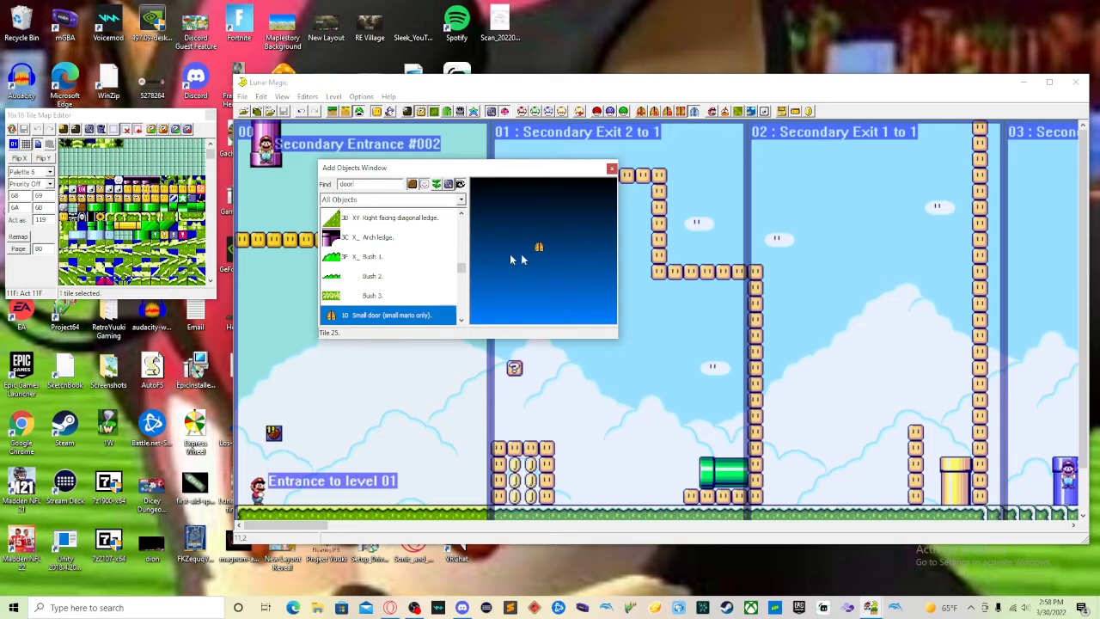
- Look through the object list for other door types and repeat the "door" search
scroll(452, 258, "down", 2)
scroll(452, 258, "up", 1)
scroll(450, 258, "down", 1)
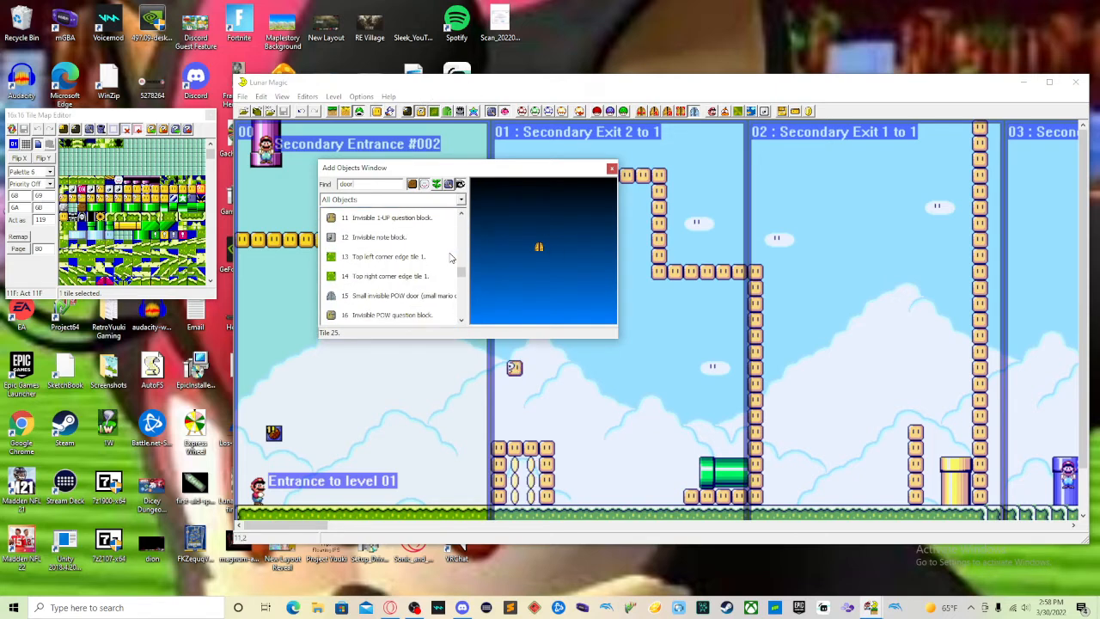
scroll(425, 242, "down", 5)
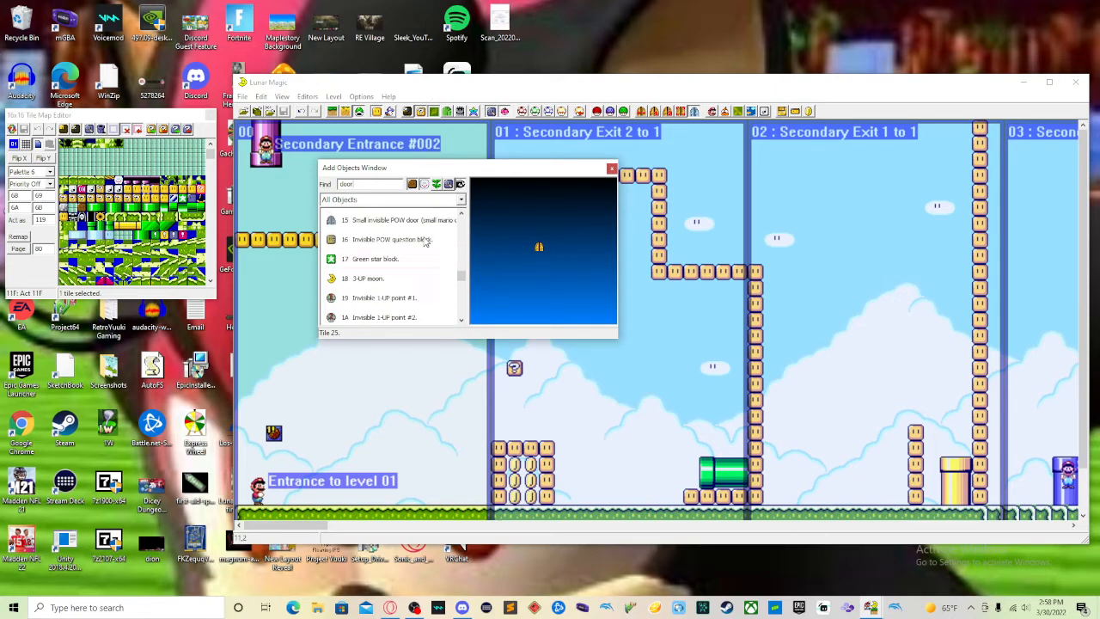
scroll(425, 243, "down", 10)
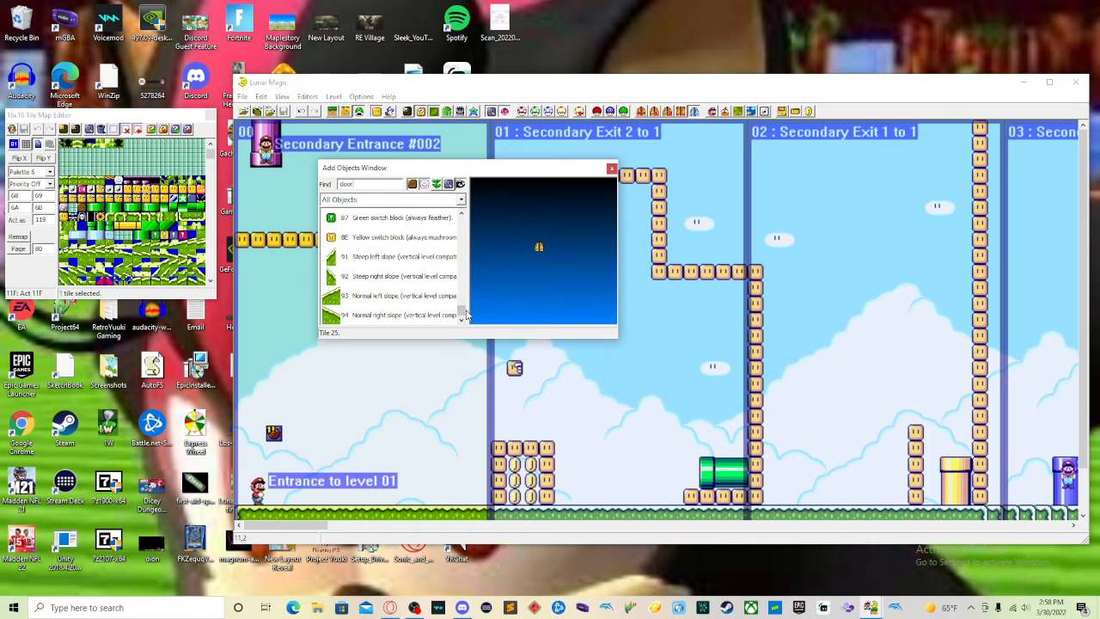
left_click_drag(462, 311, 467, 222)
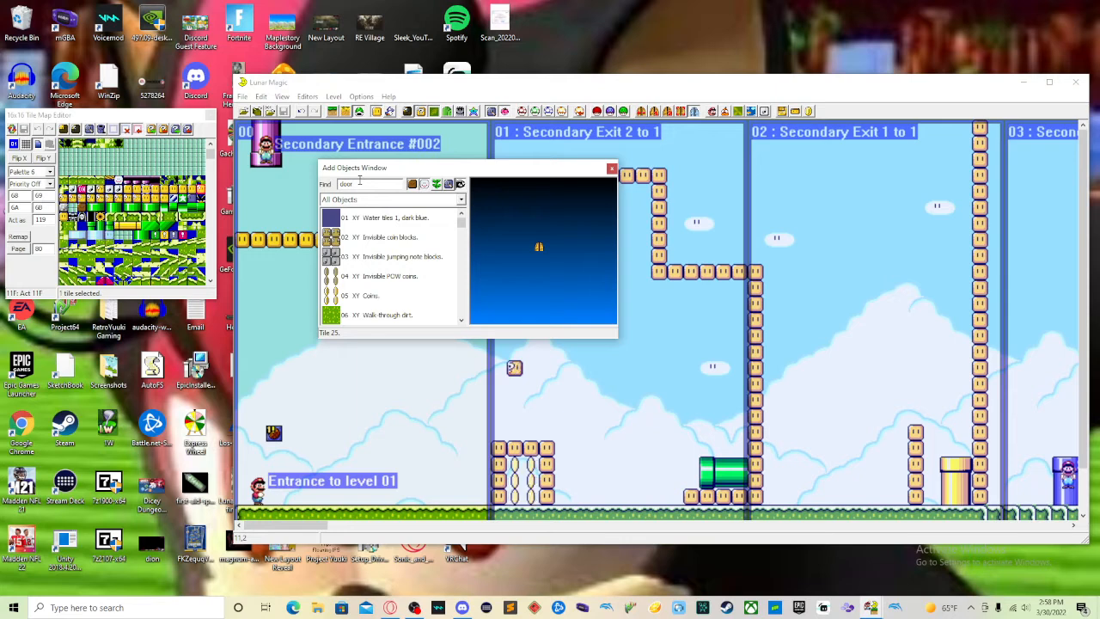
key("Return")
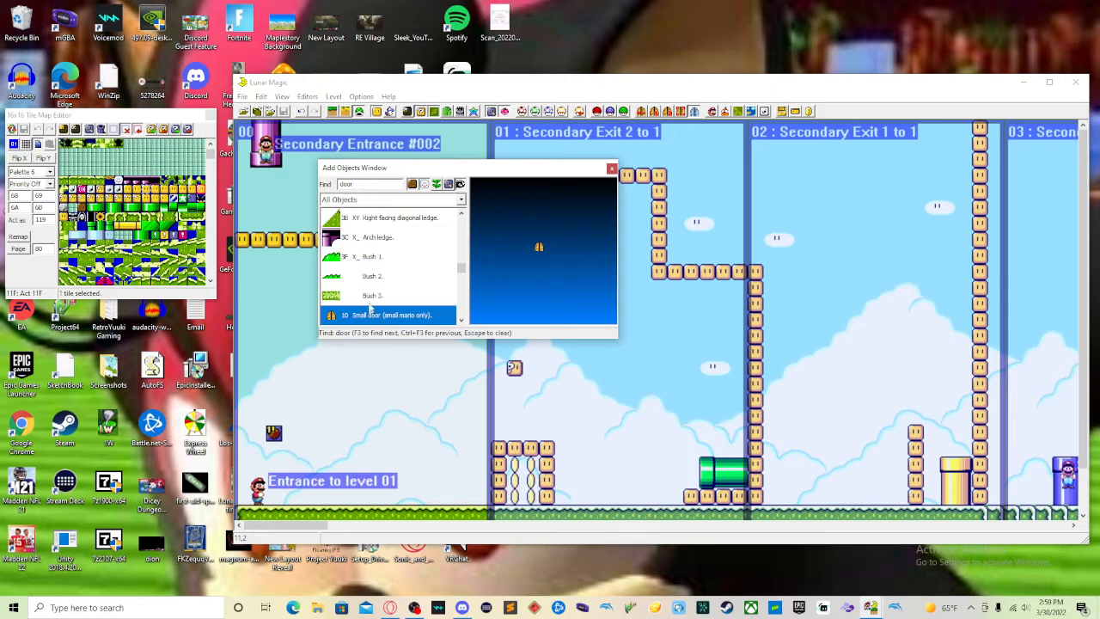
- Move the object list off the first screen's block path and select the "Small door (small mario only)" object
left_click_drag(377, 168, 608, 213)
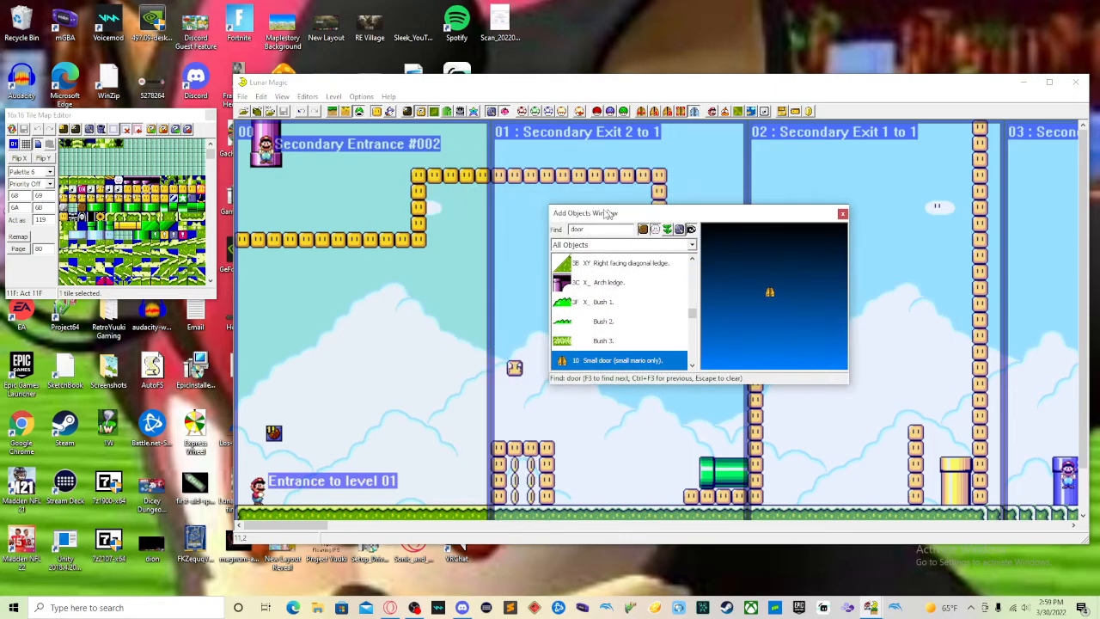
left_click(381, 209)
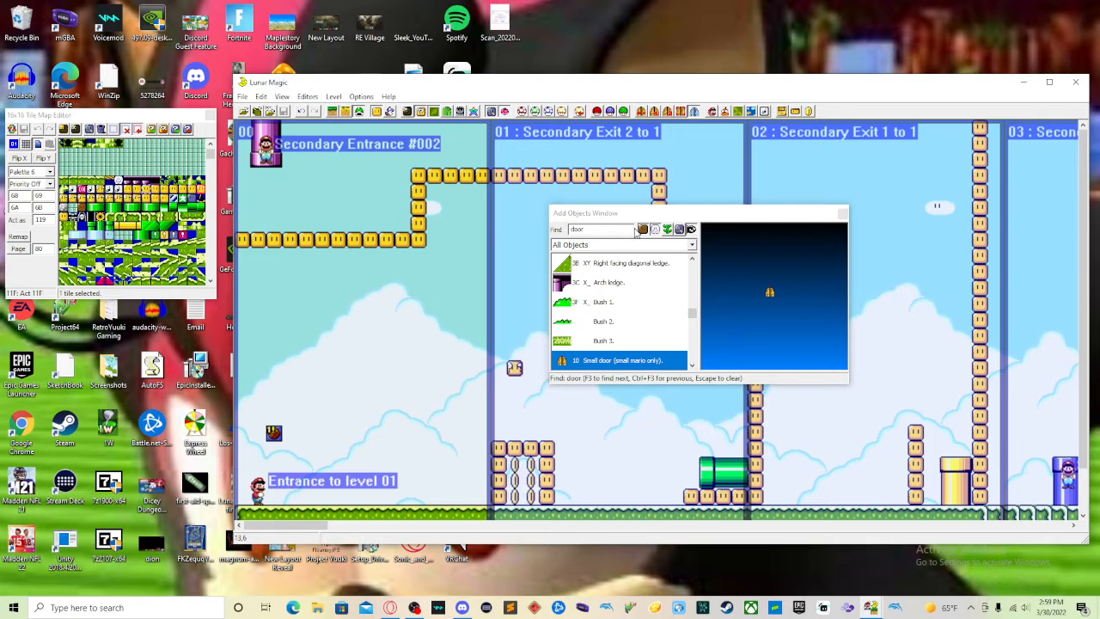
left_click(616, 354)
left_click(616, 346)
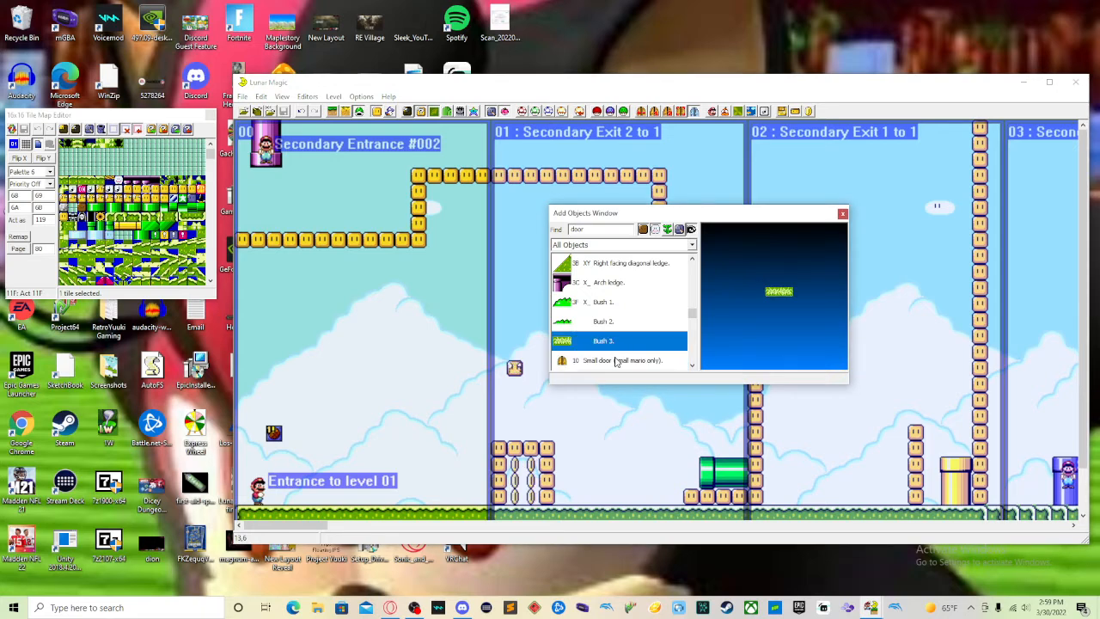
left_click(616, 358)
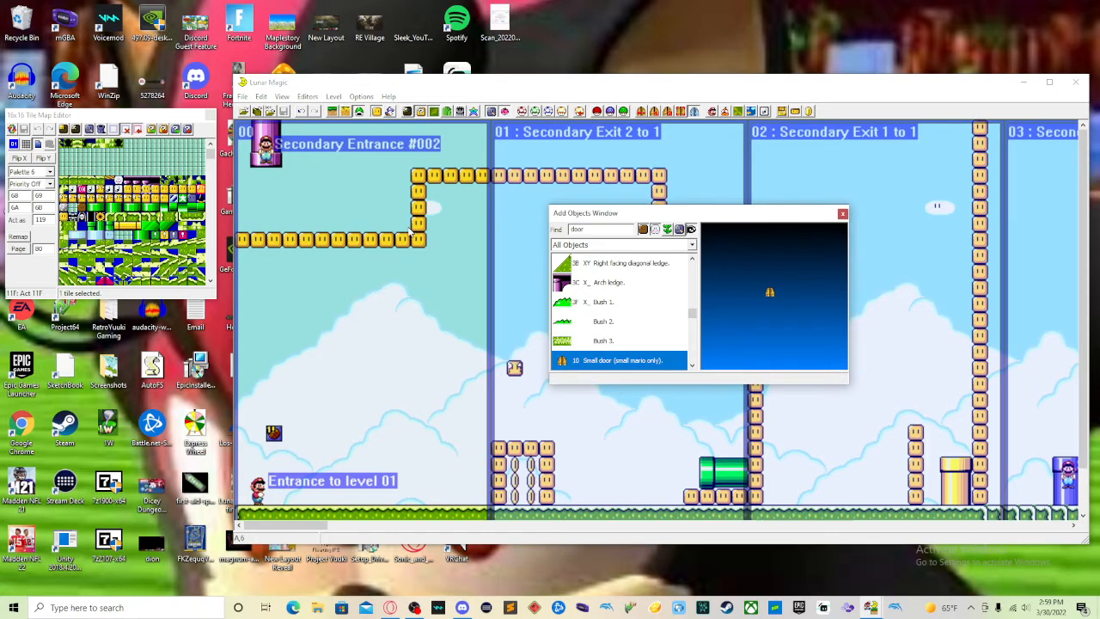
- Search all the sprites for "door", then close the sprite list
left_click(391, 111)
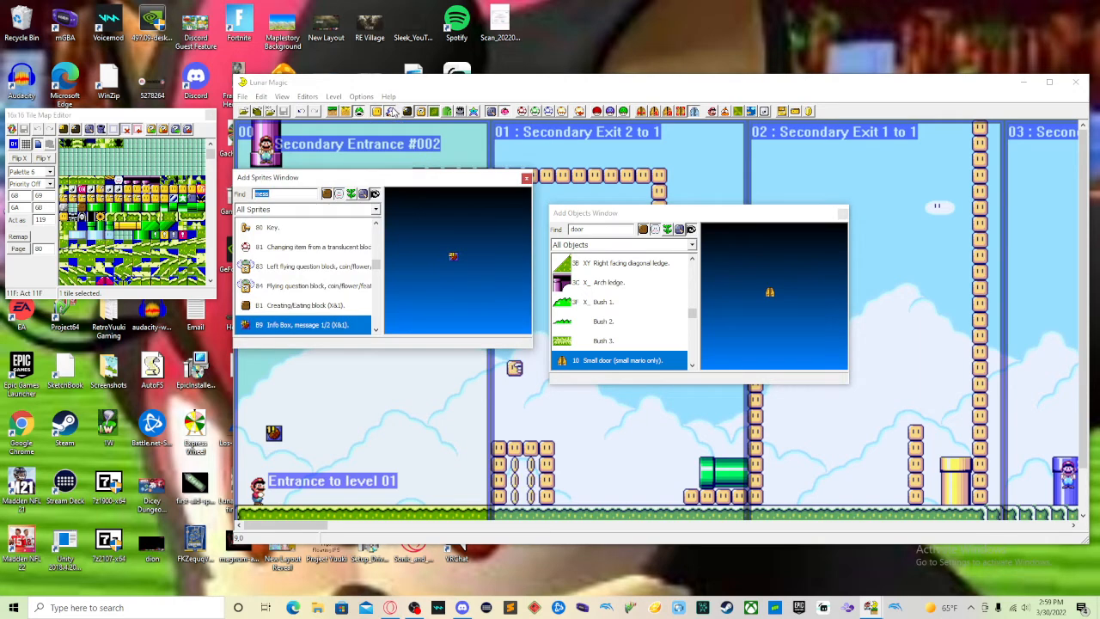
scroll(310, 276, "down", 3)
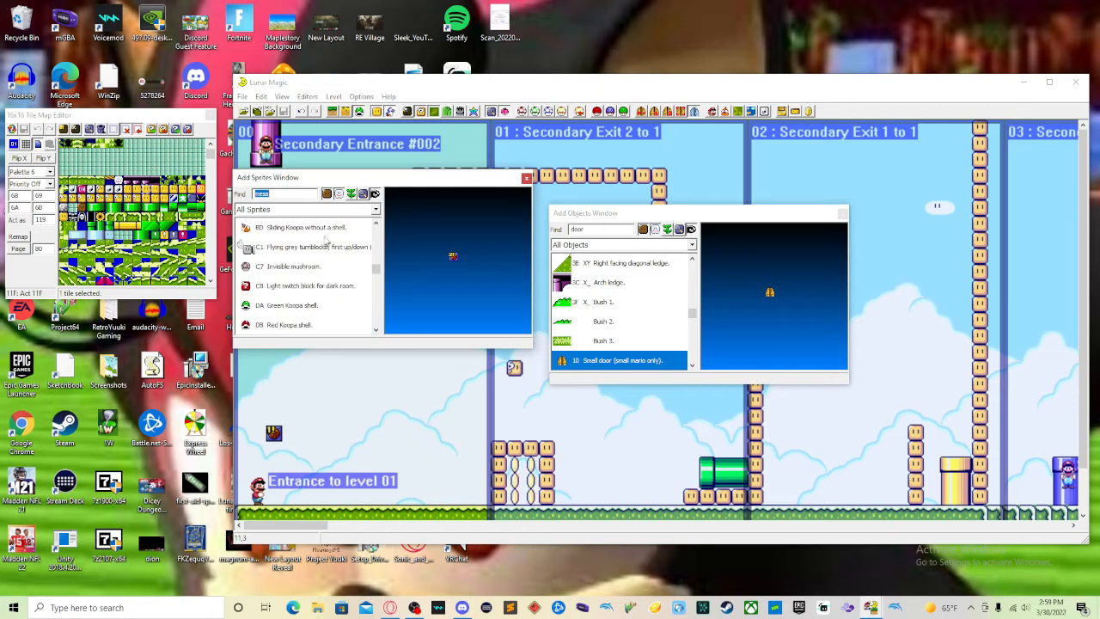
left_click(296, 194)
key("ctrl+a")
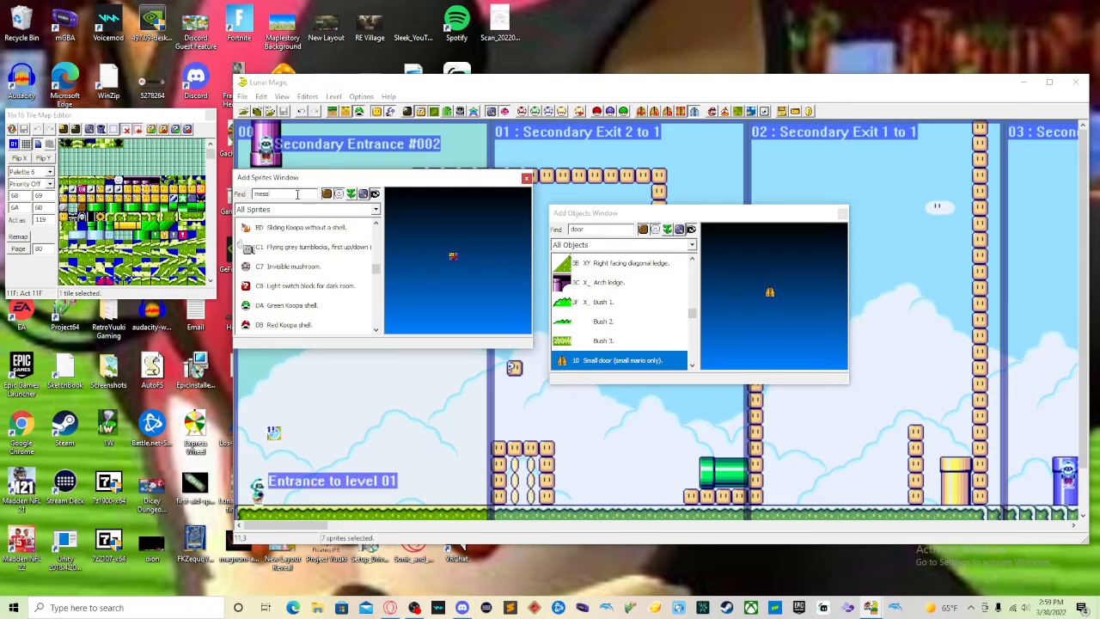
type("d")
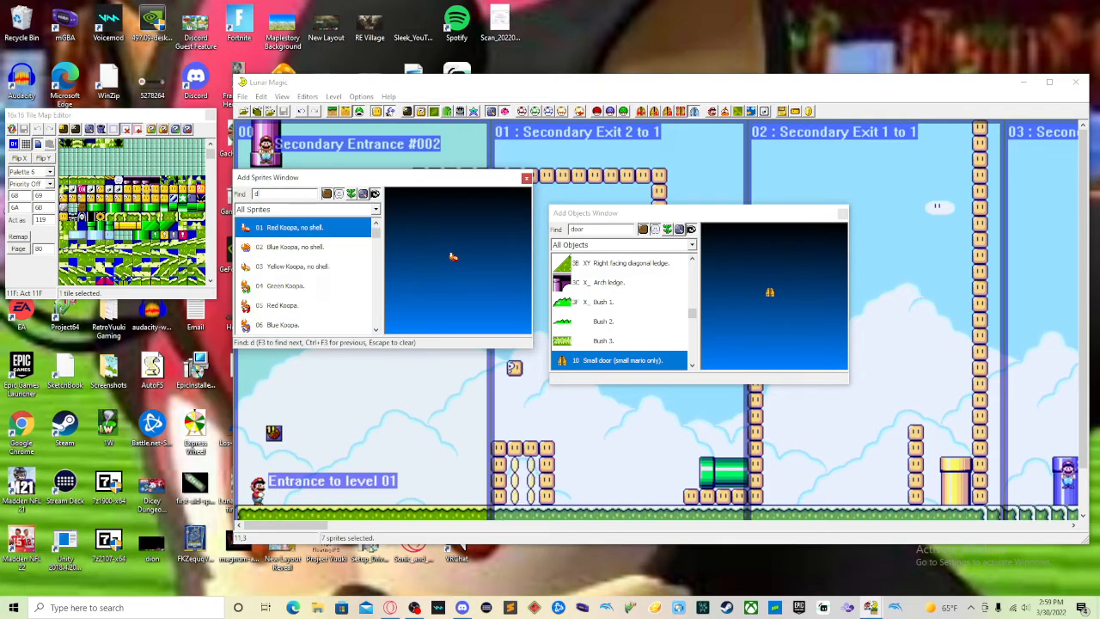
type("oor")
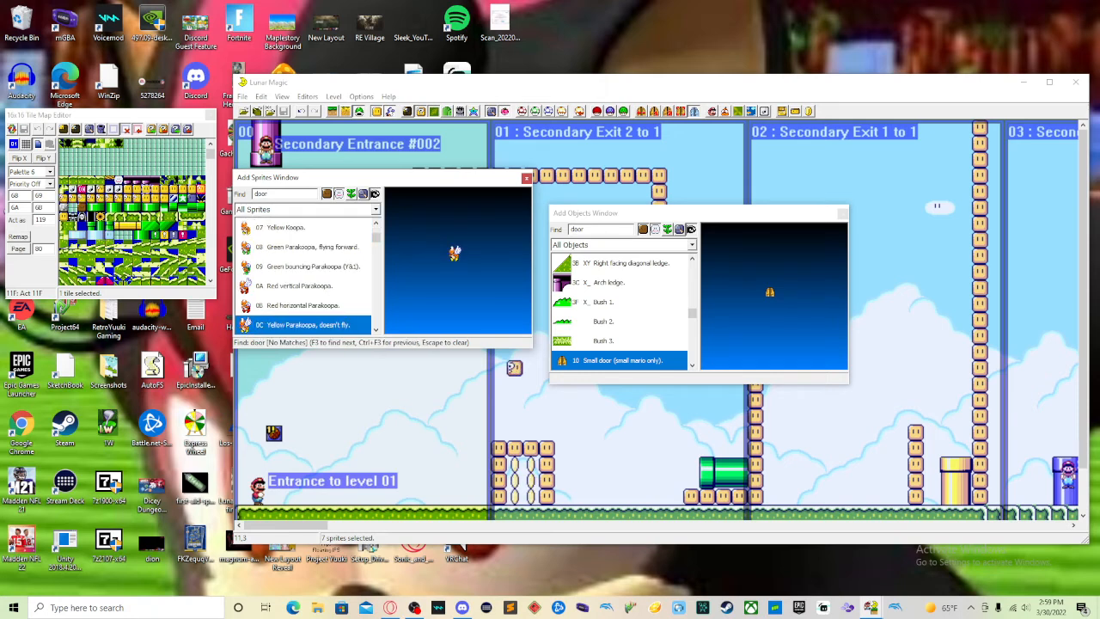
left_click(526, 180)
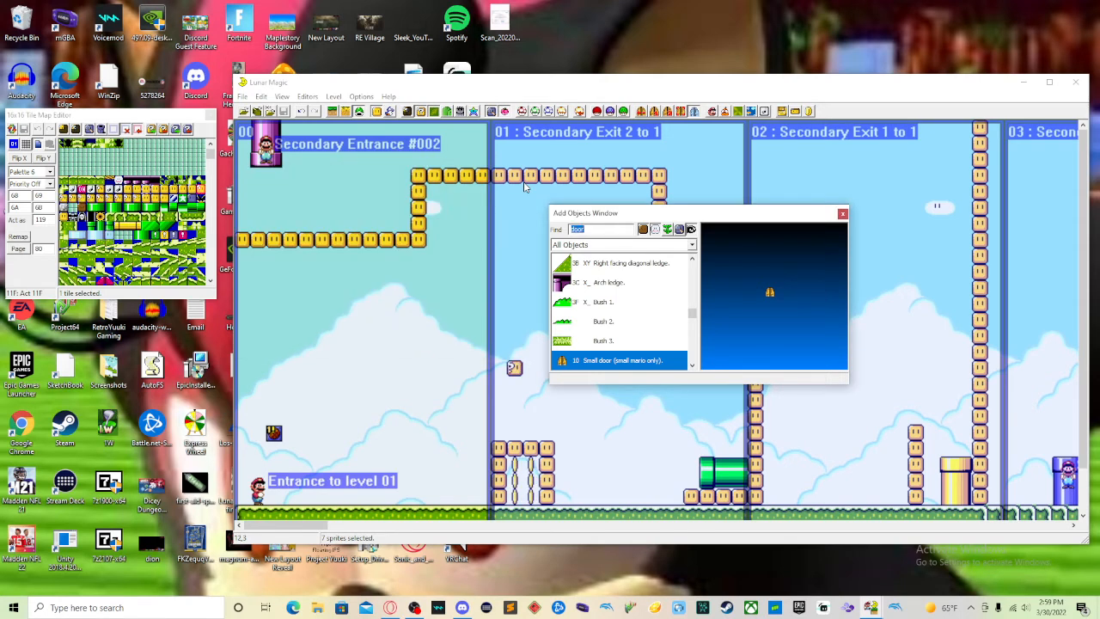
- In Layer 1 editing mode, place the small door on the first screen's upper block path, against the vertical block wall
scroll(662, 295, "up", 1)
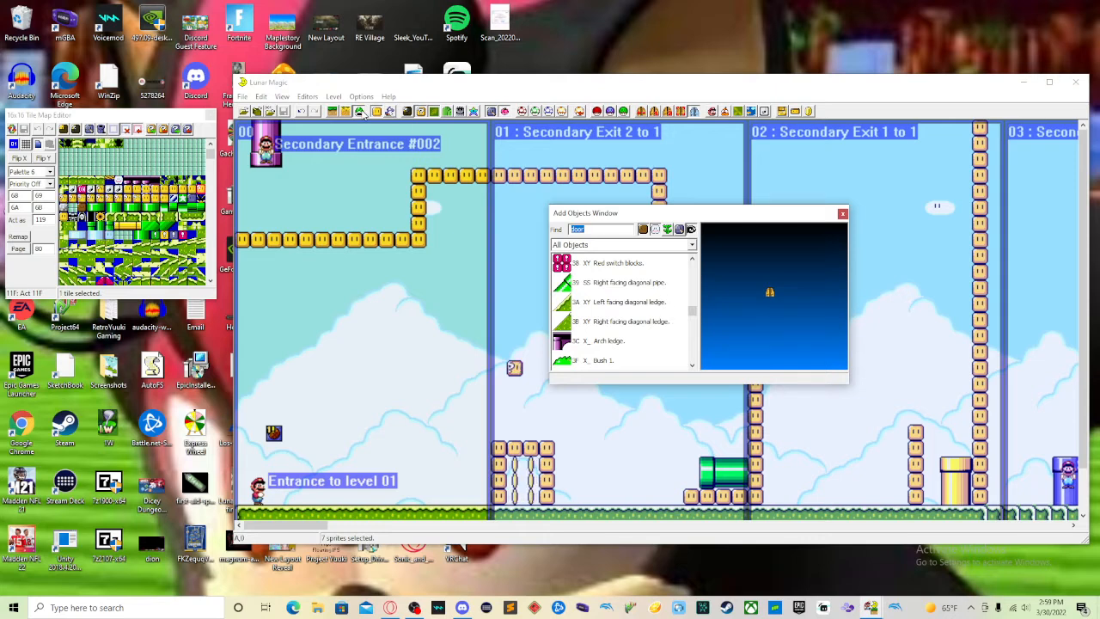
left_click(334, 112)
scroll(660, 307, "down", 1)
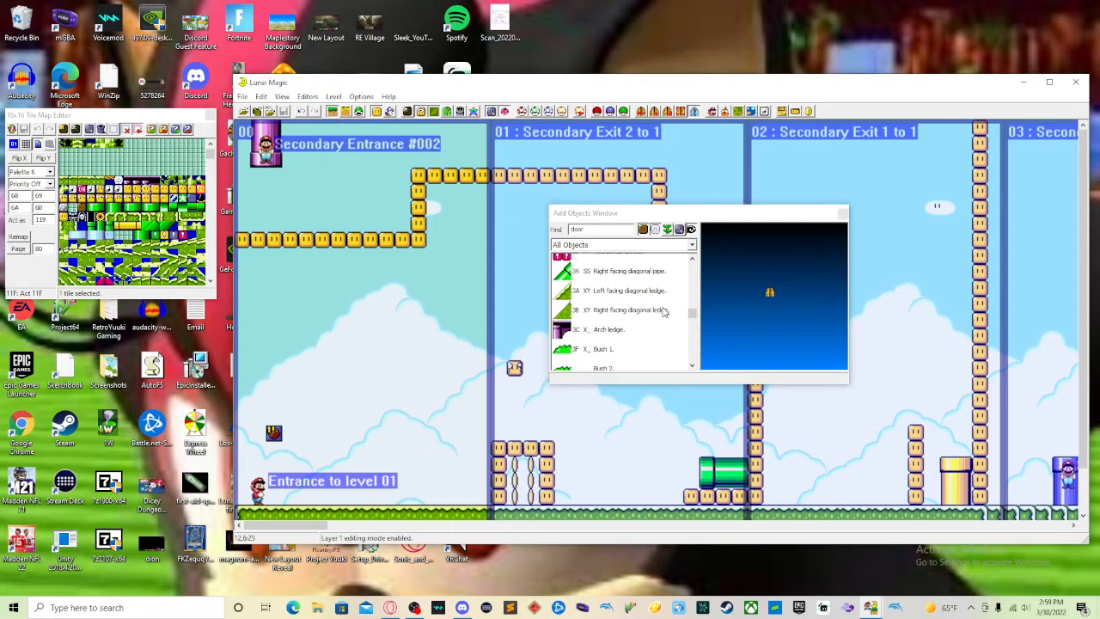
right_click(397, 207)
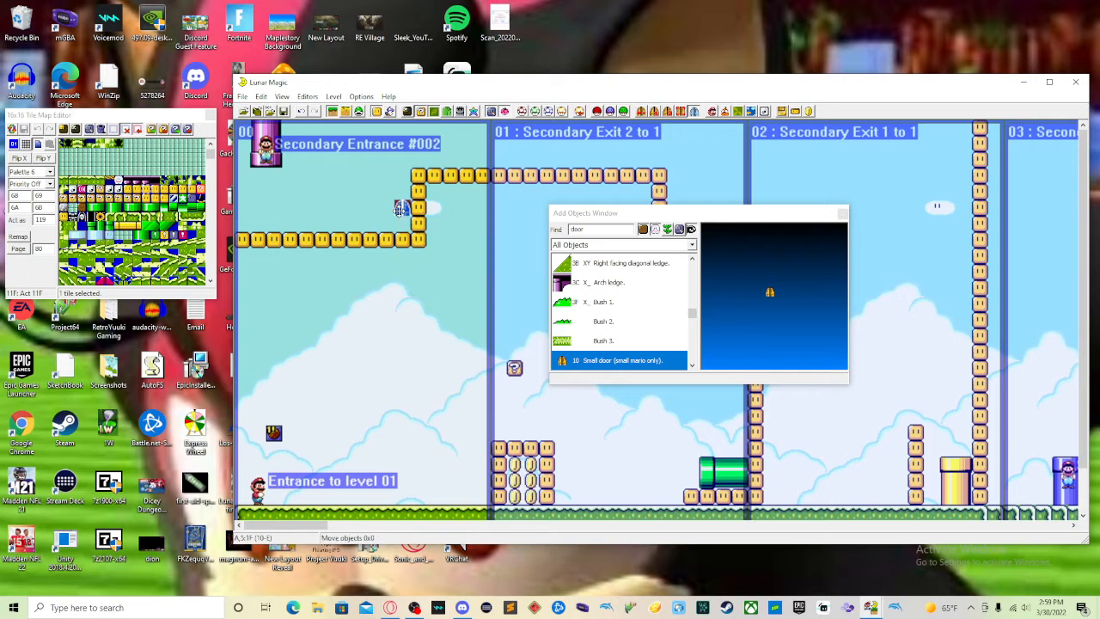
left_click_drag(397, 208, 397, 225)
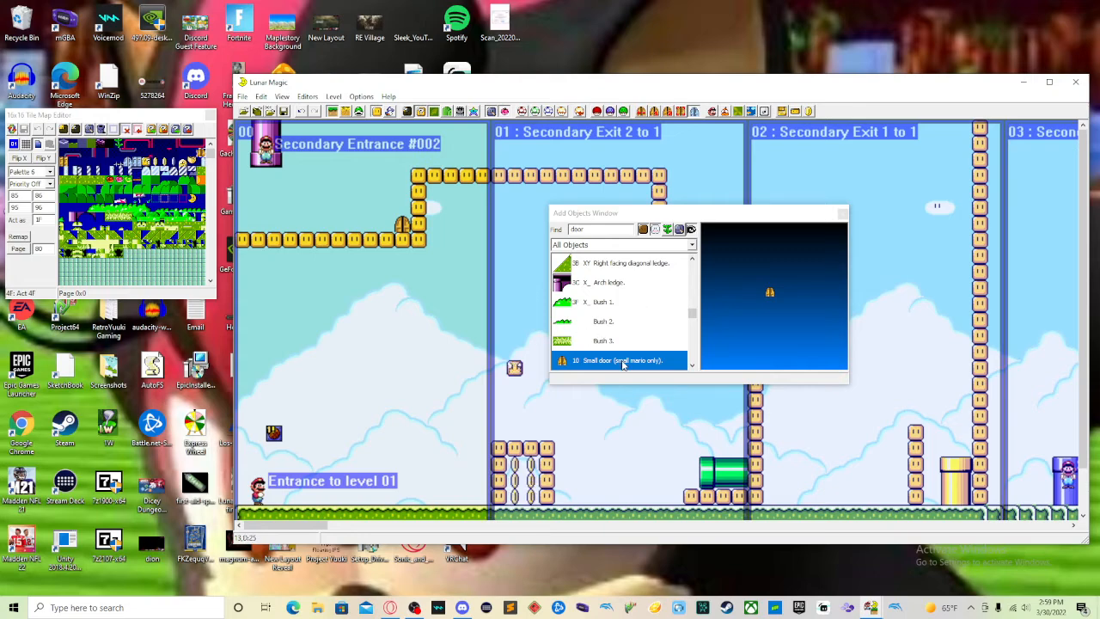
left_click_drag(288, 526, 368, 526)
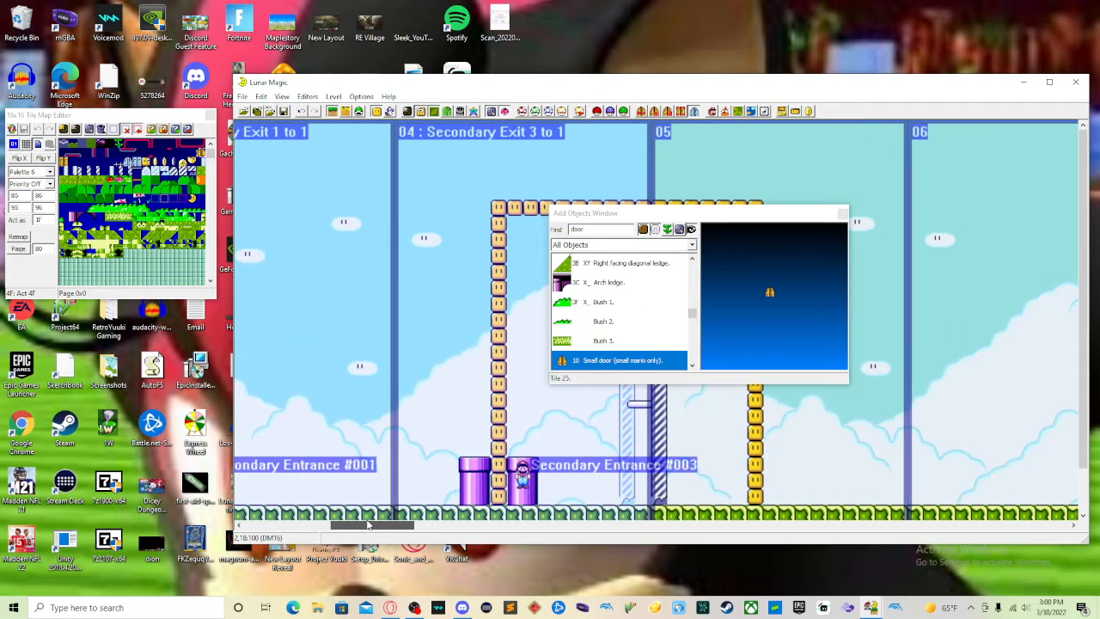
- Place a small door on the ground against the block wall in screen 05 and save the level despite undefined exits
right_click(740, 493)
left_click(724, 487)
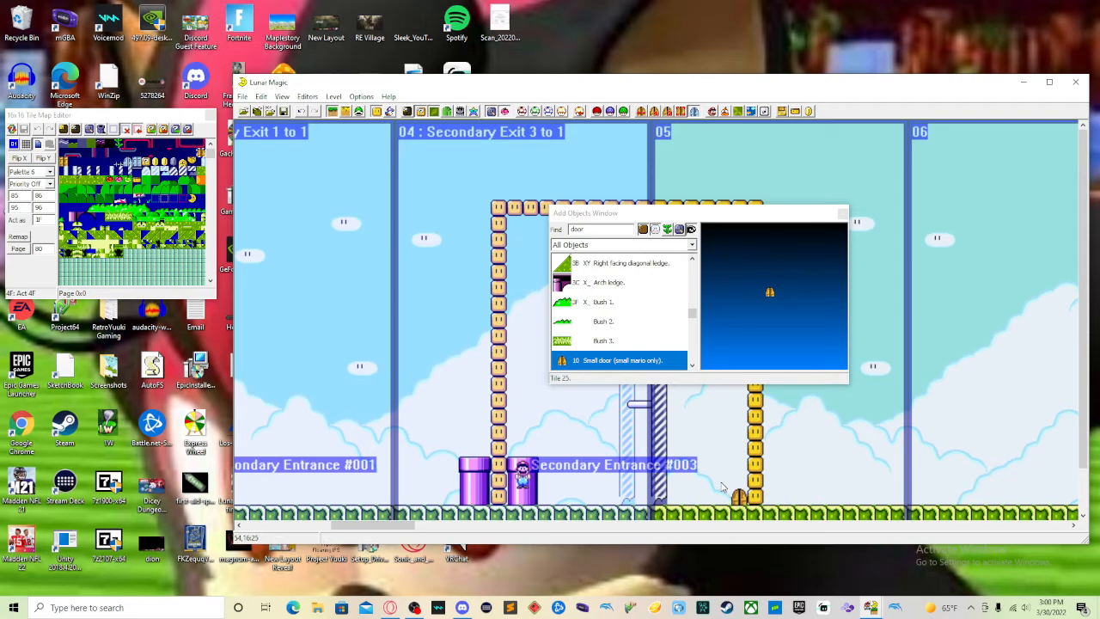
key("ctrl+s")
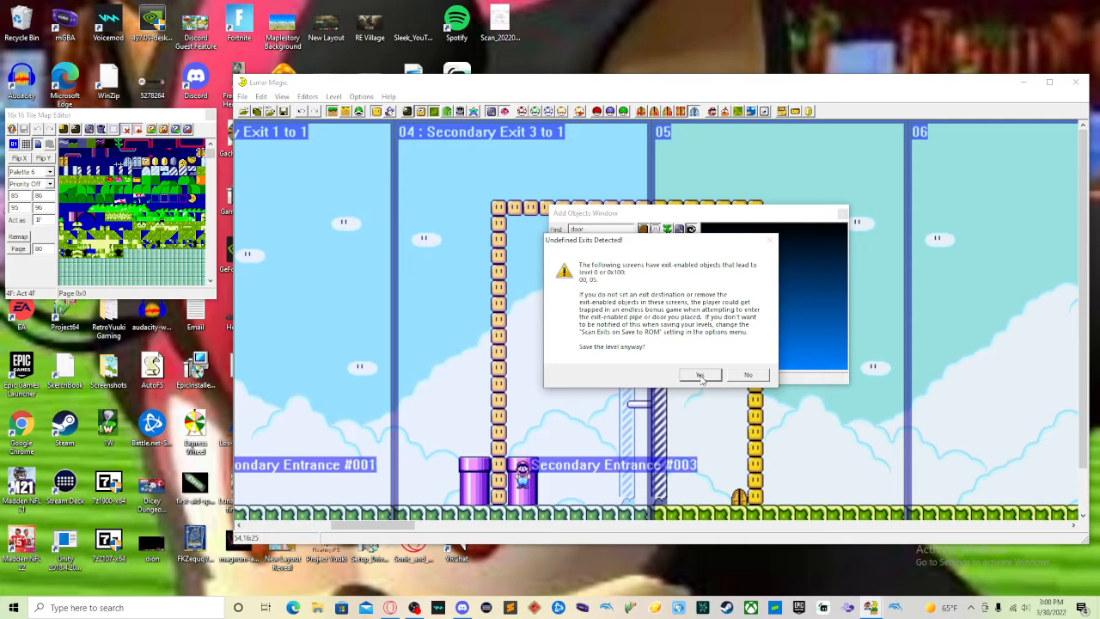
left_click(700, 376)
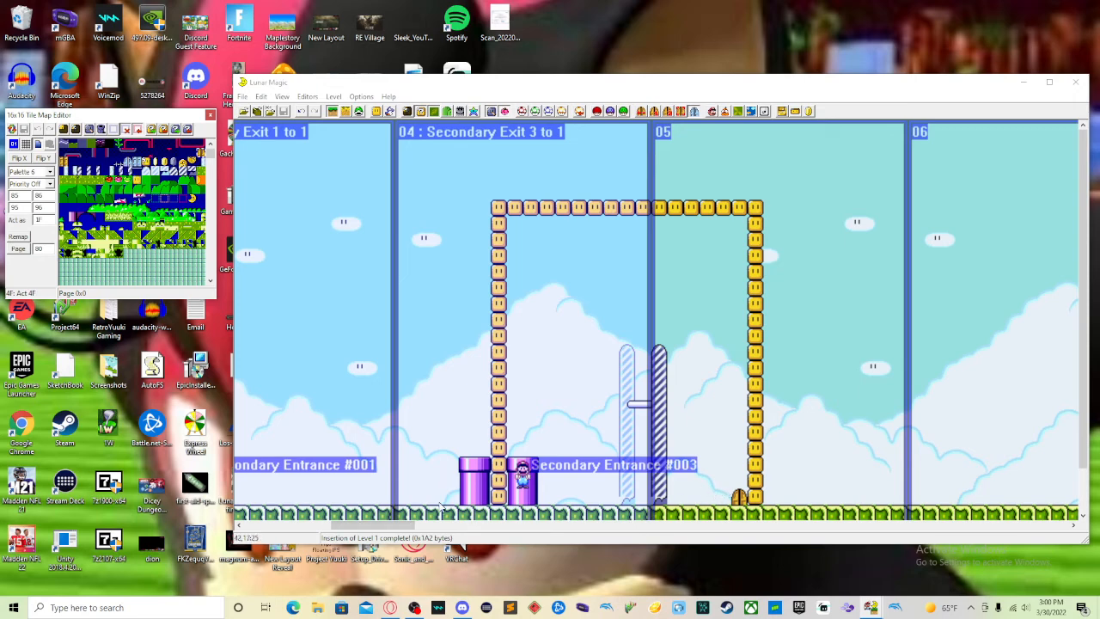
- Set the exit of screen 0 to number 4 and mark that value as a secondary exit number
left_click_drag(387, 525, 310, 528)
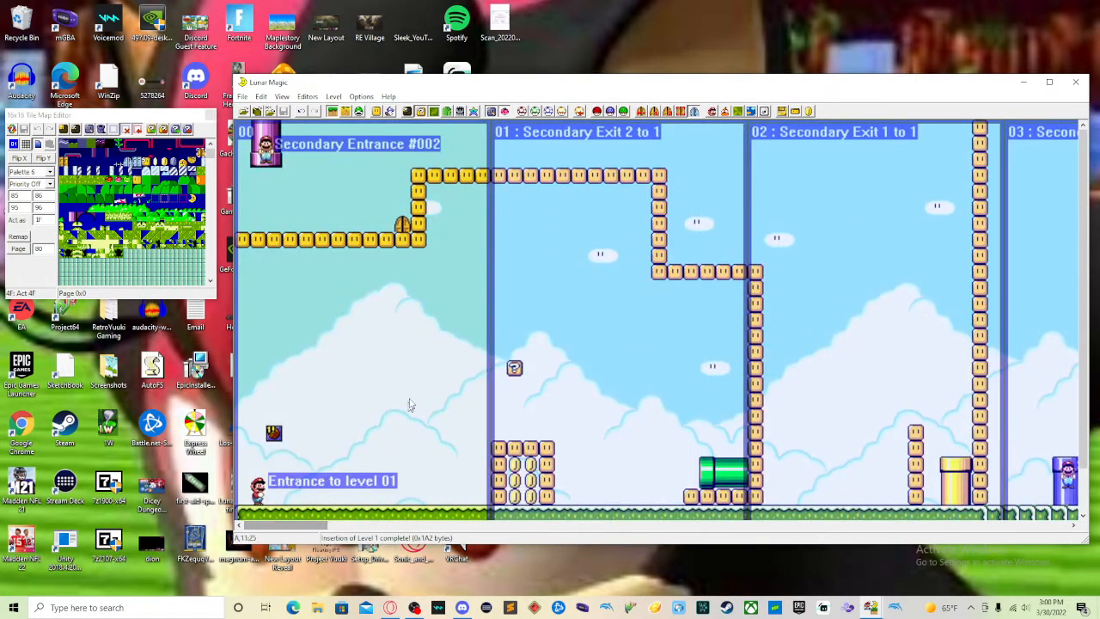
mouse_move(401, 231)
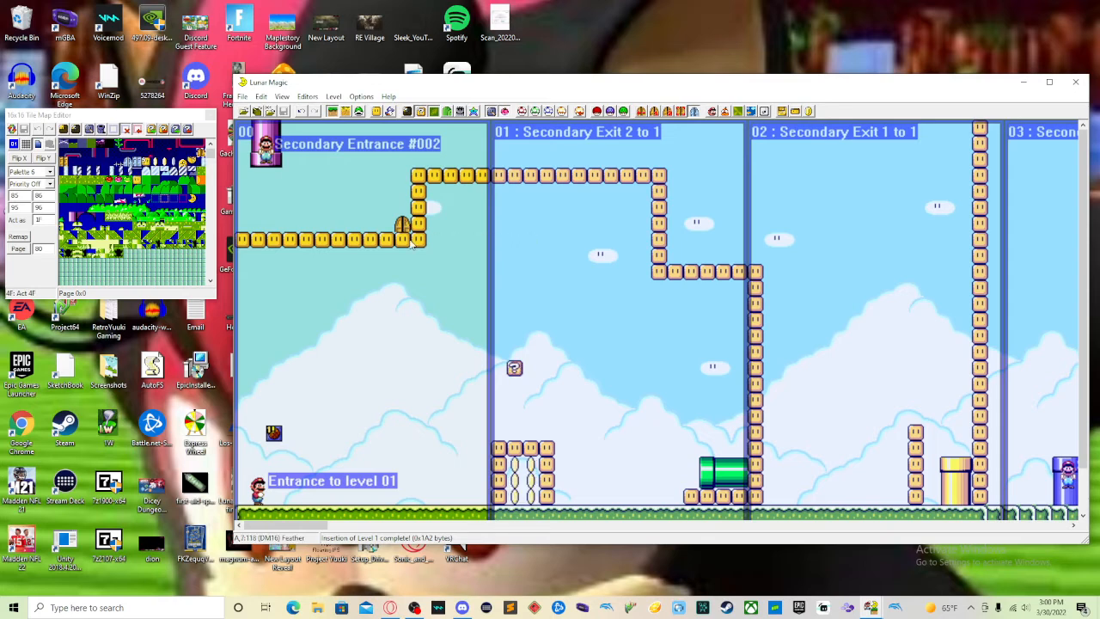
left_click(641, 112)
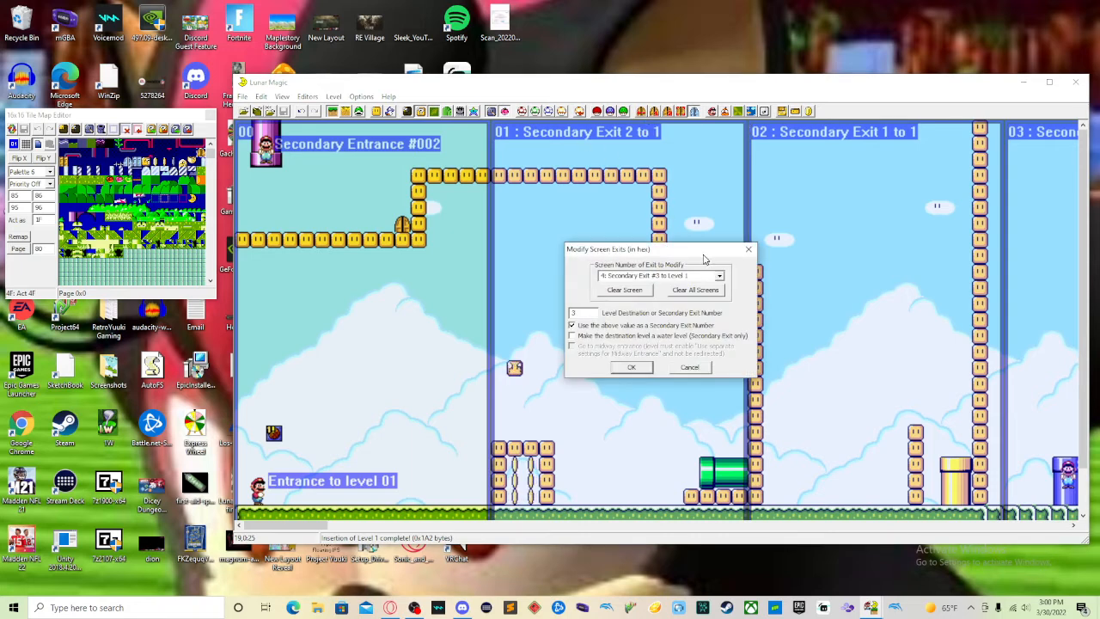
left_click(718, 276)
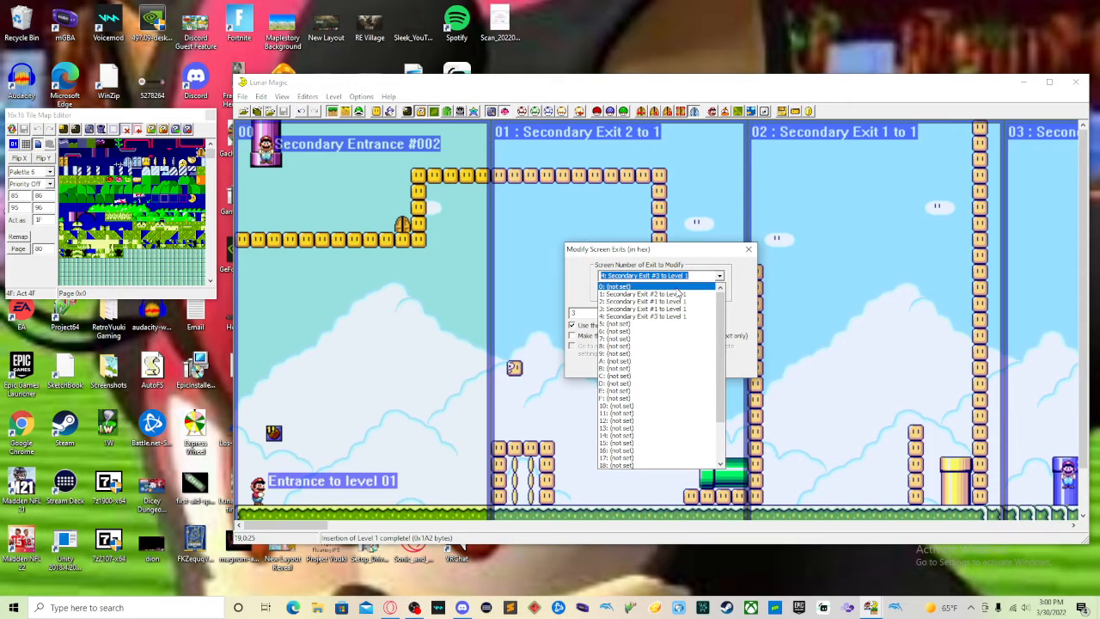
left_click(677, 288)
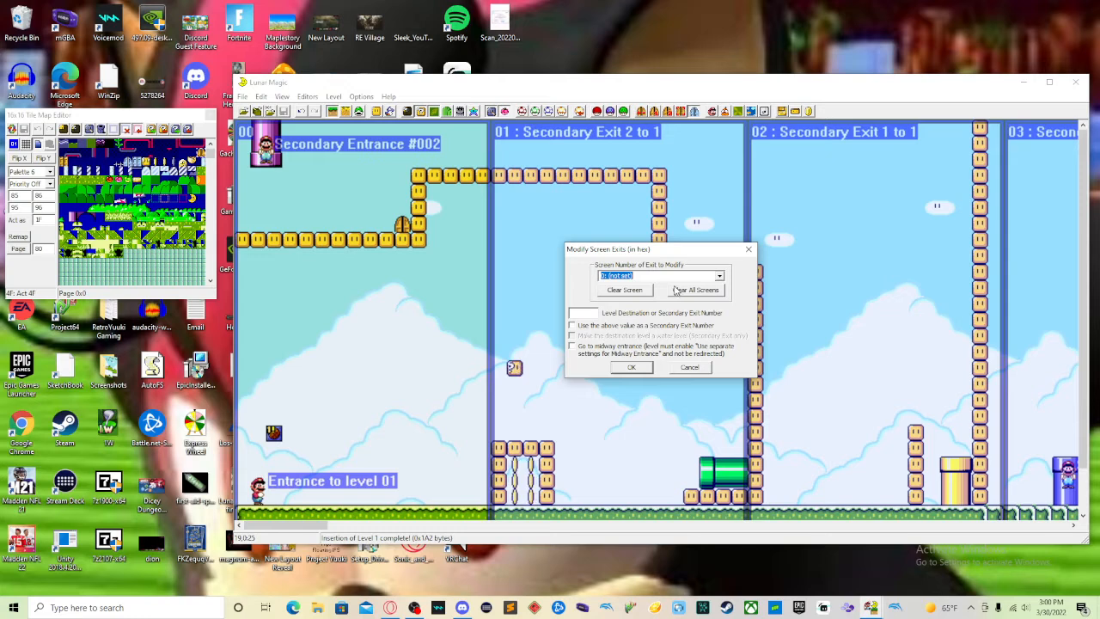
left_click(590, 314)
left_click(592, 328)
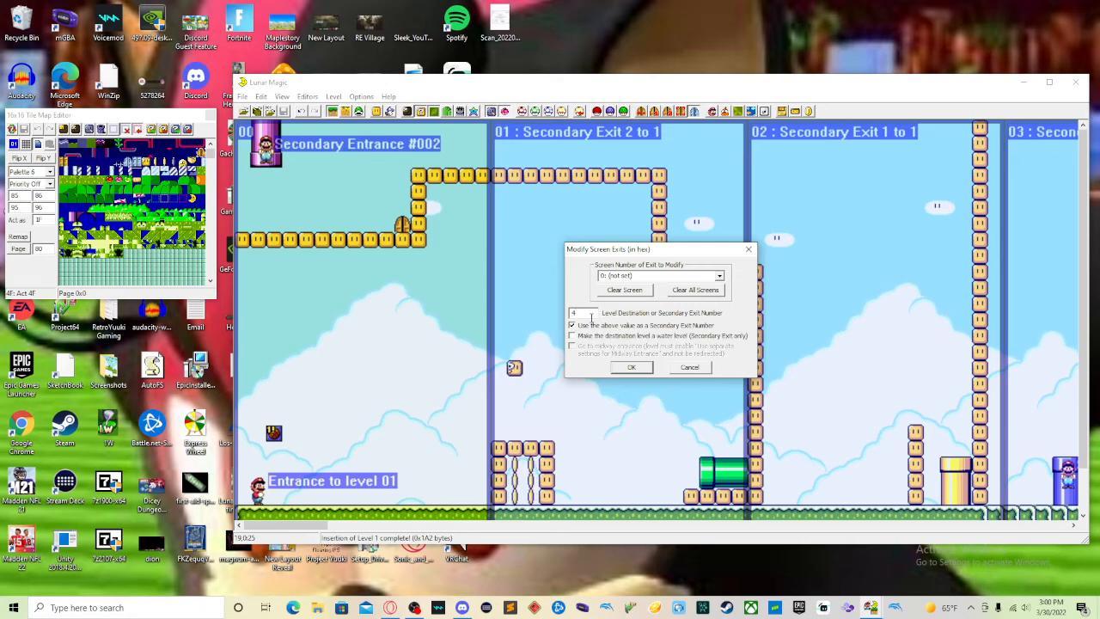
left_click(633, 369)
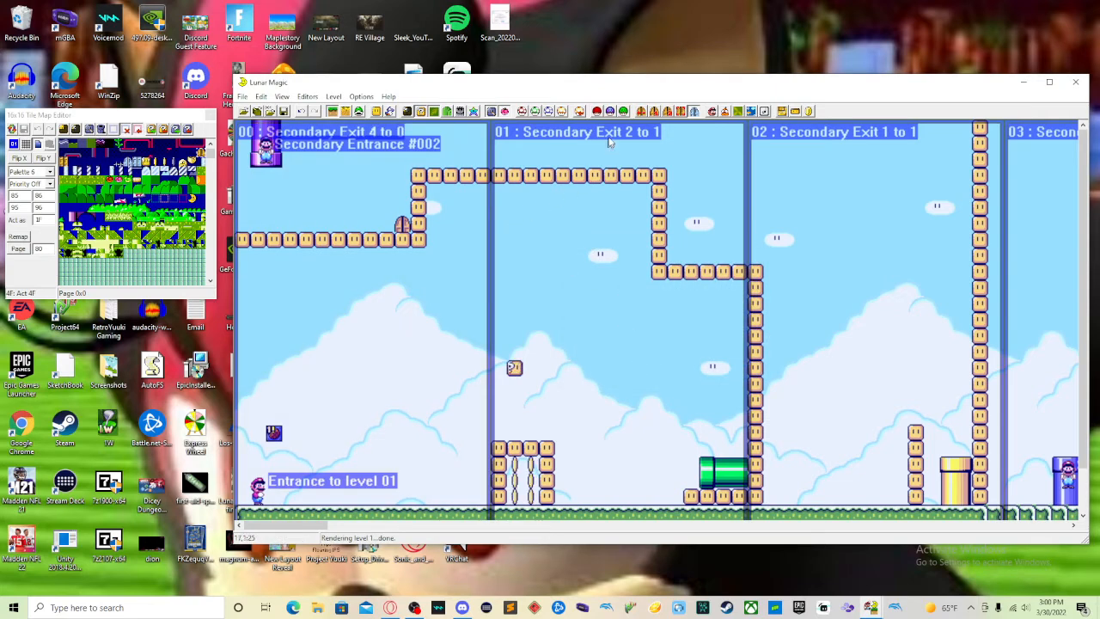
- Define secondary entrance 4 with destination level 1 and entrance screen number 5
left_click(668, 113)
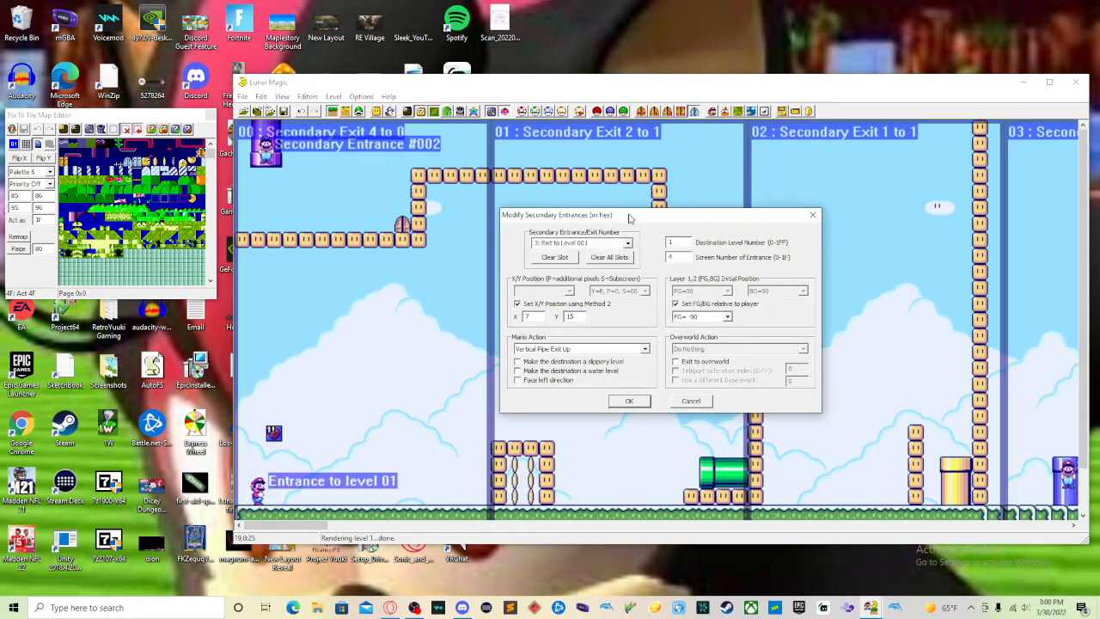
left_click(628, 243)
left_click(609, 258)
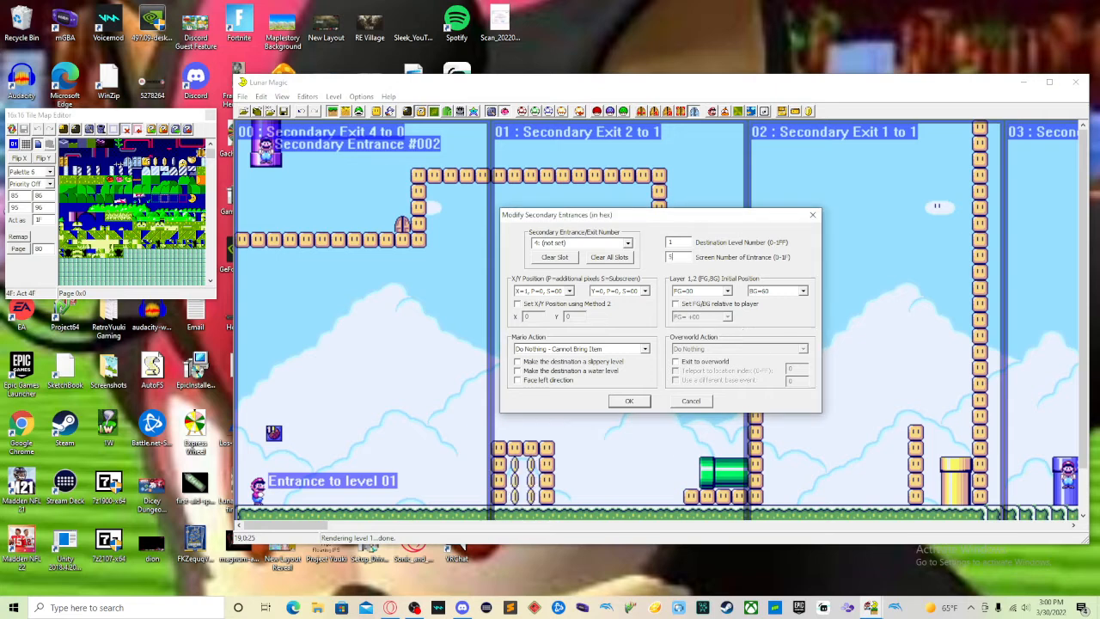
key("Return")
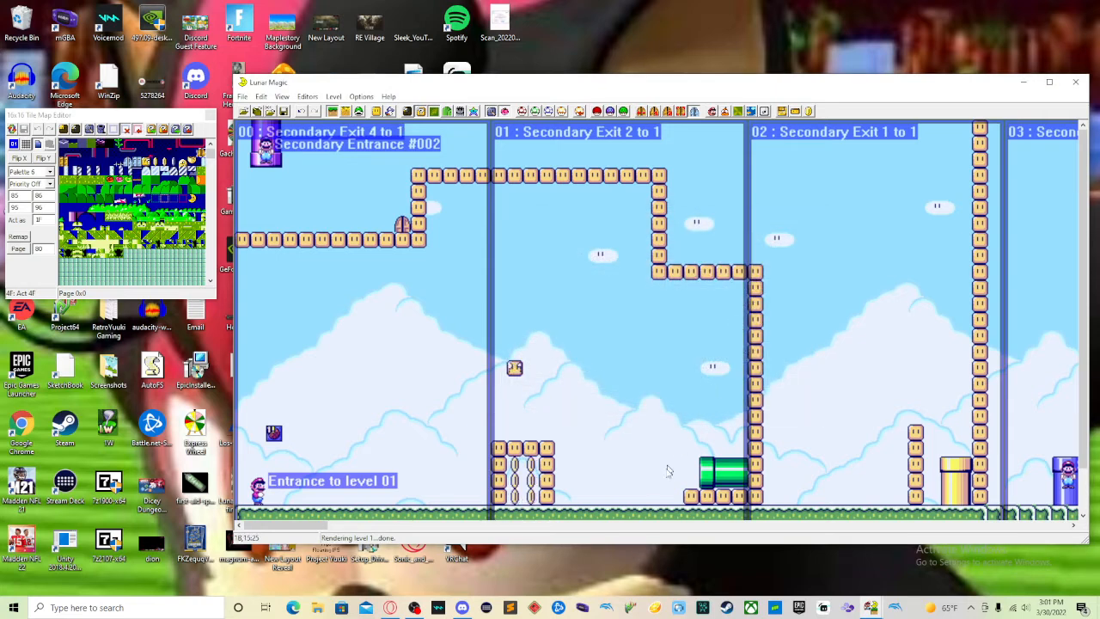
- Move the Secondary Entrance #004 marker to the ground in screen 05, just left of the small door, saving the level along the way
left_click_drag(320, 524, 413, 516)
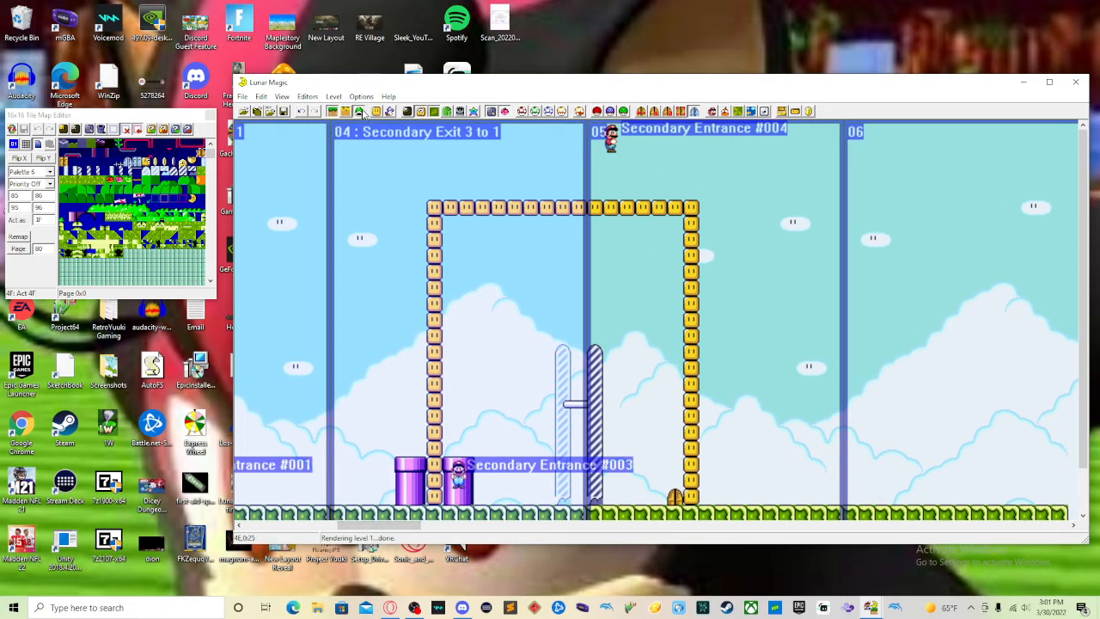
mouse_move(607, 141)
left_mouse_down()
mouse_move(638, 382)
mouse_move(671, 488)
left_mouse_up()
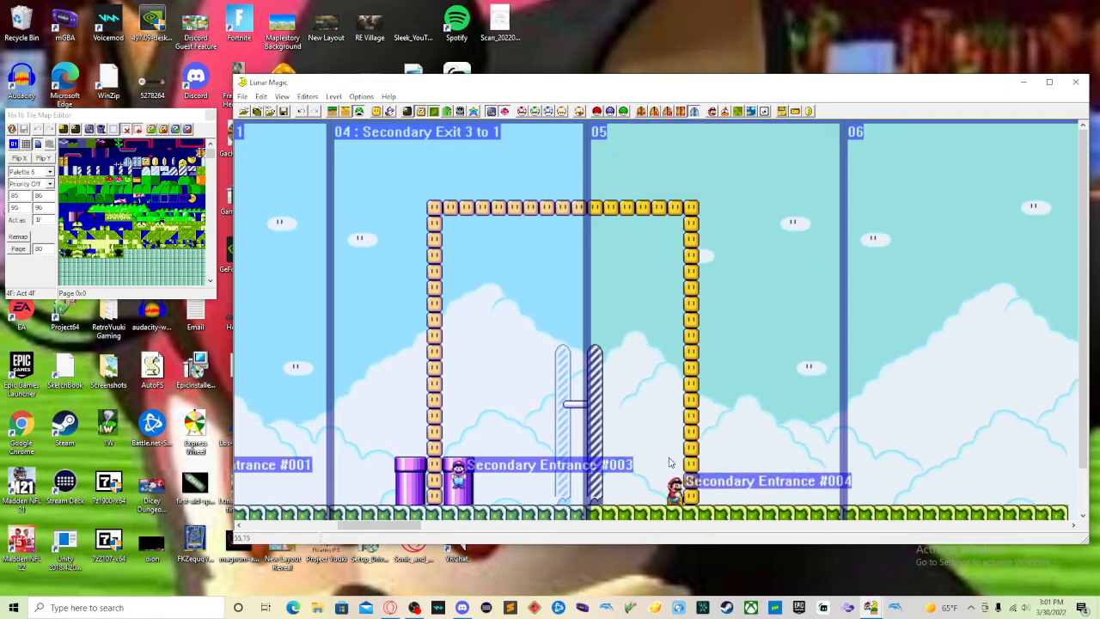
key("ctrl+s")
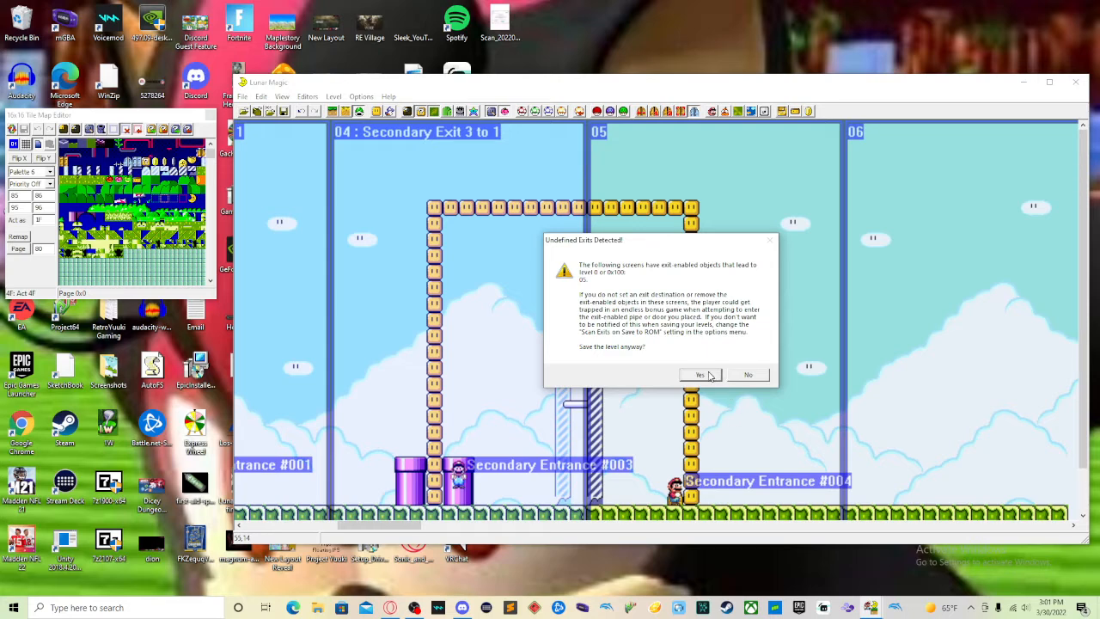
left_click(701, 375)
left_click_drag(679, 486, 646, 485)
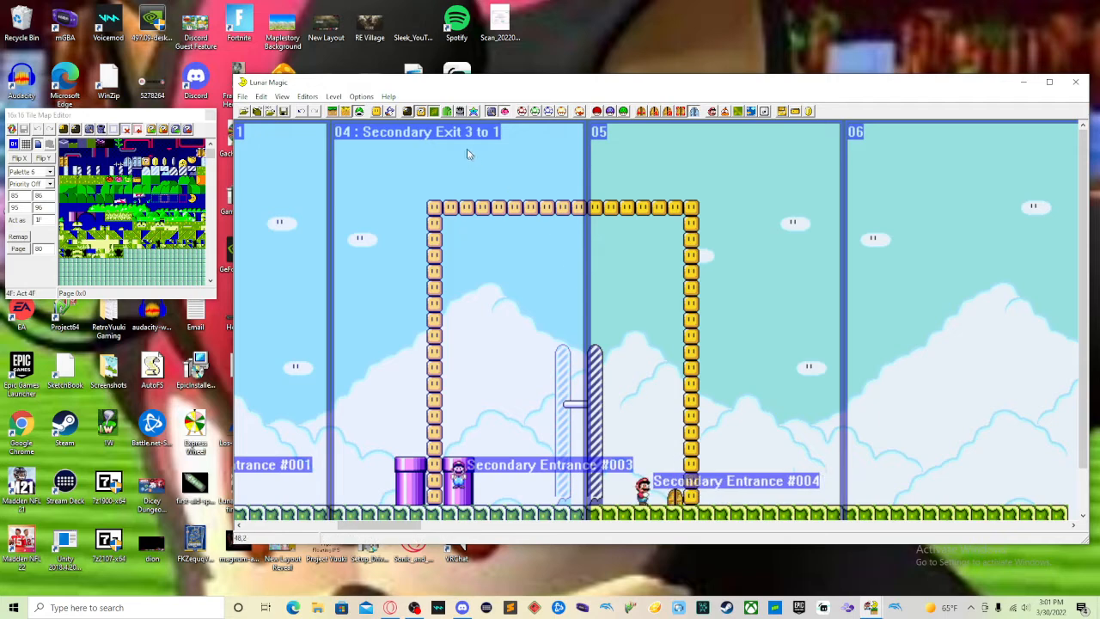
- In Layer 1 editing mode, delete the small door from screen 05 and save the level to the ROM
left_click(334, 112)
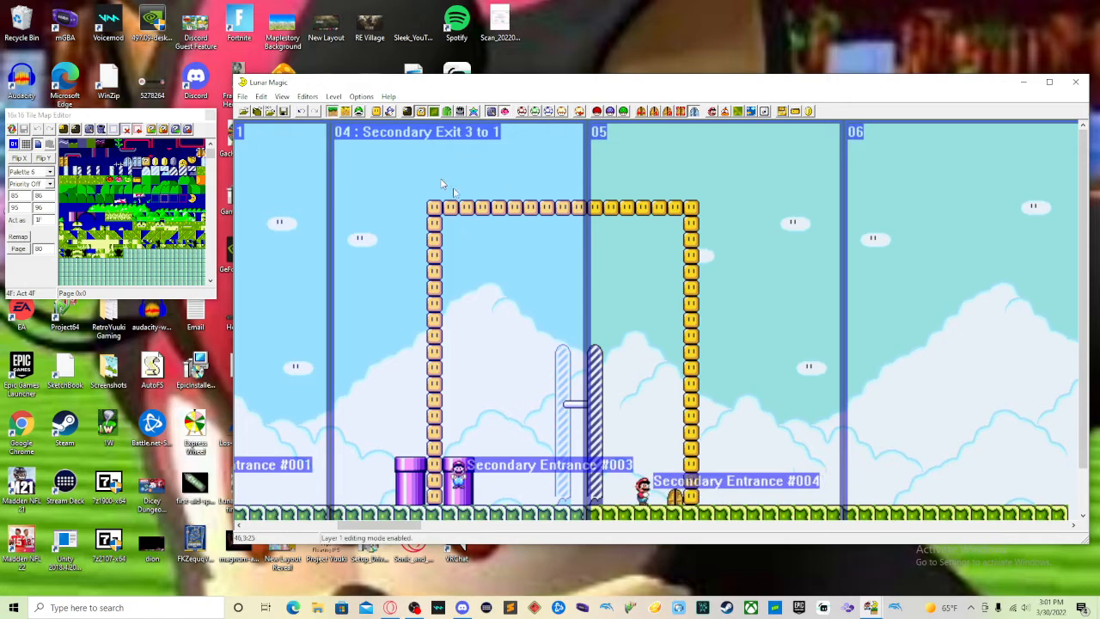
left_click(671, 496)
key("Delete")
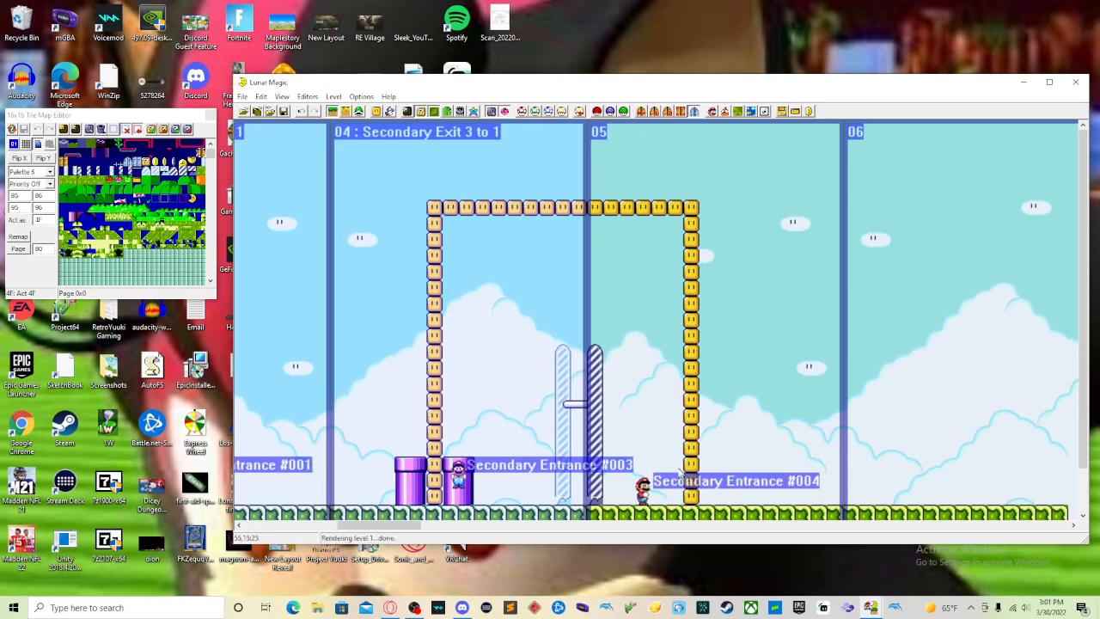
key("ctrl+s")
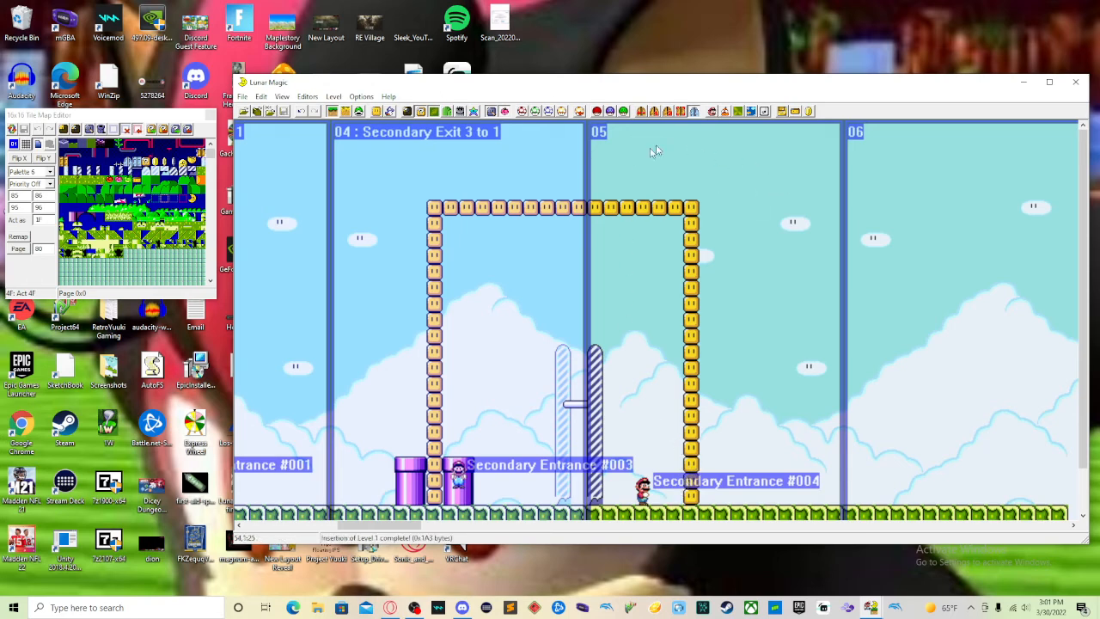
- Run the ROM in the Snes9x emulator and get past the title screen into the edited level
left_click(243, 97)
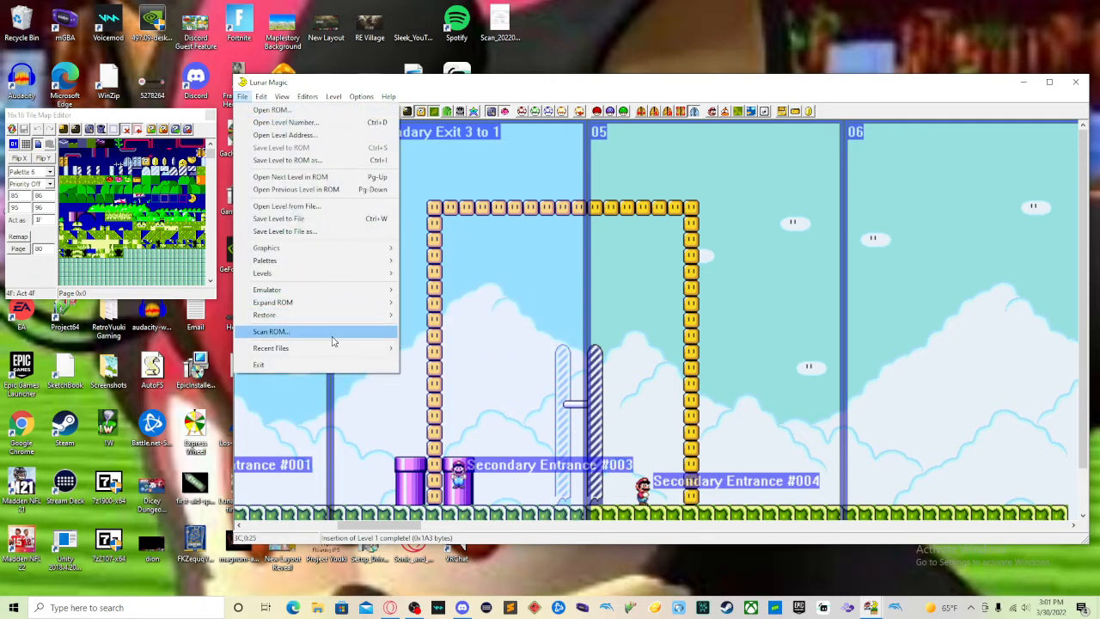
mouse_move(327, 289)
left_click(440, 293)
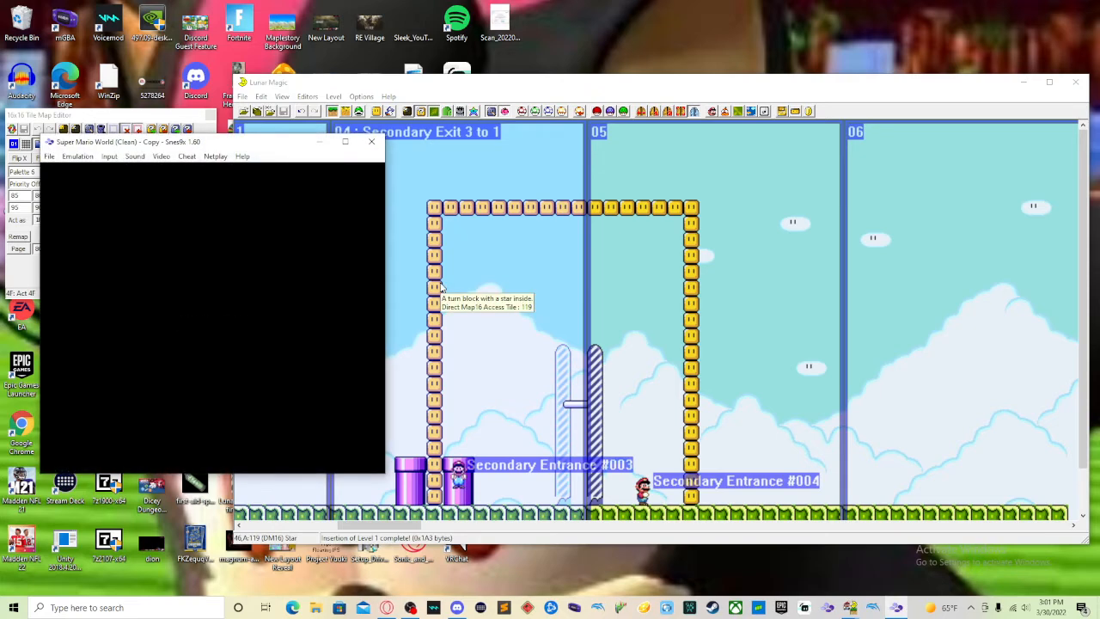
key("space")
key("space")
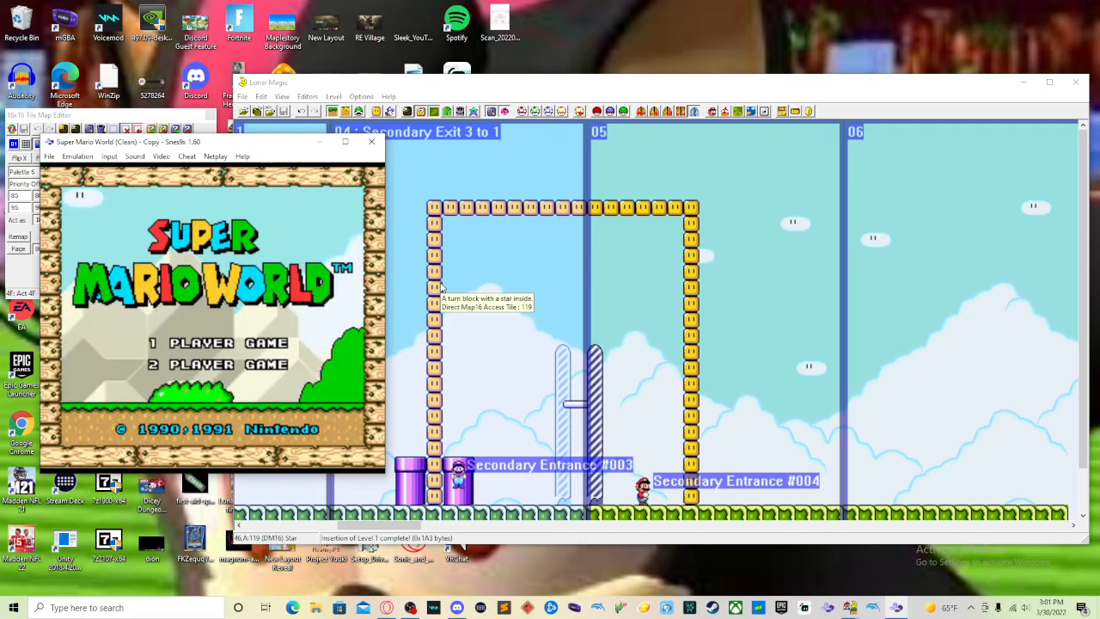
key("space")
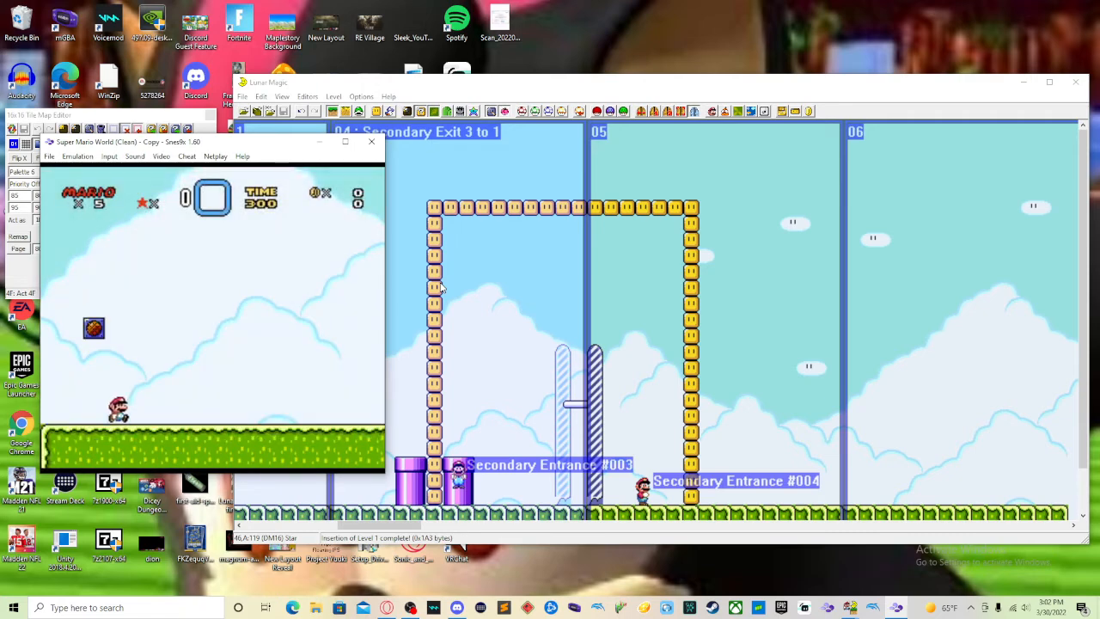
- Play through the green pipe to the upper block path and enter the small door to test its exit
key("Right")
key("c")
key("c")
key("c")
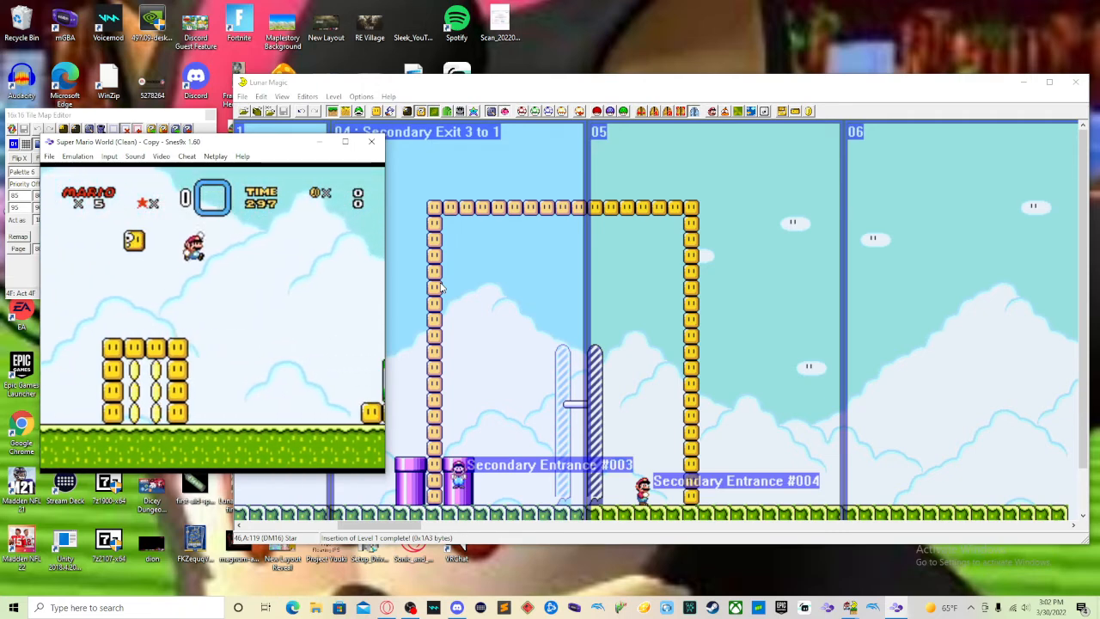
key("Right")
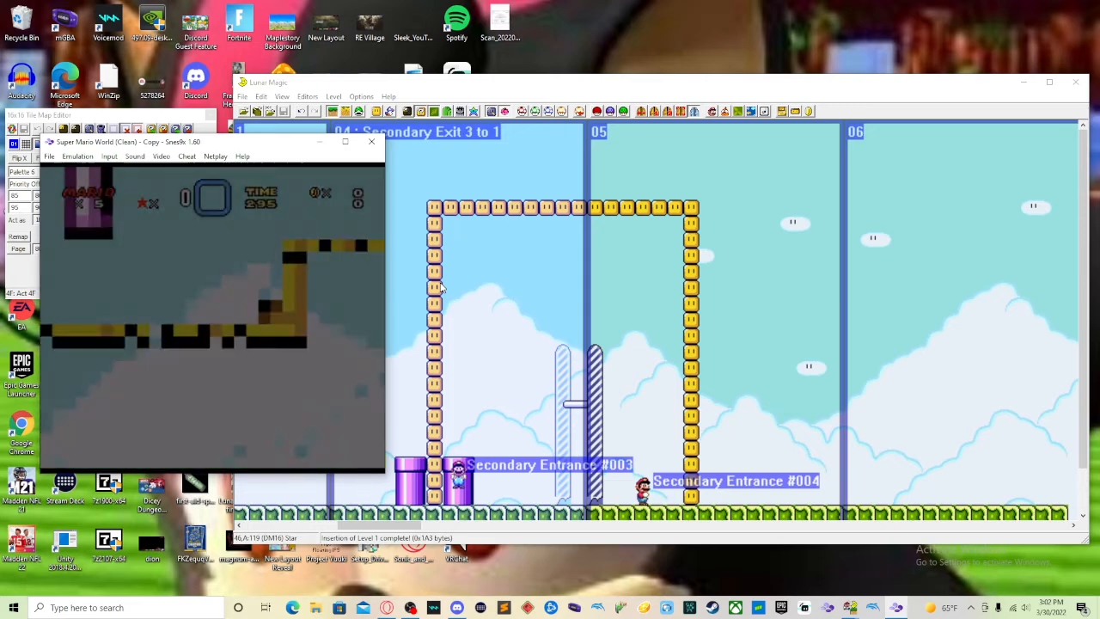
key("Right")
key("Right")
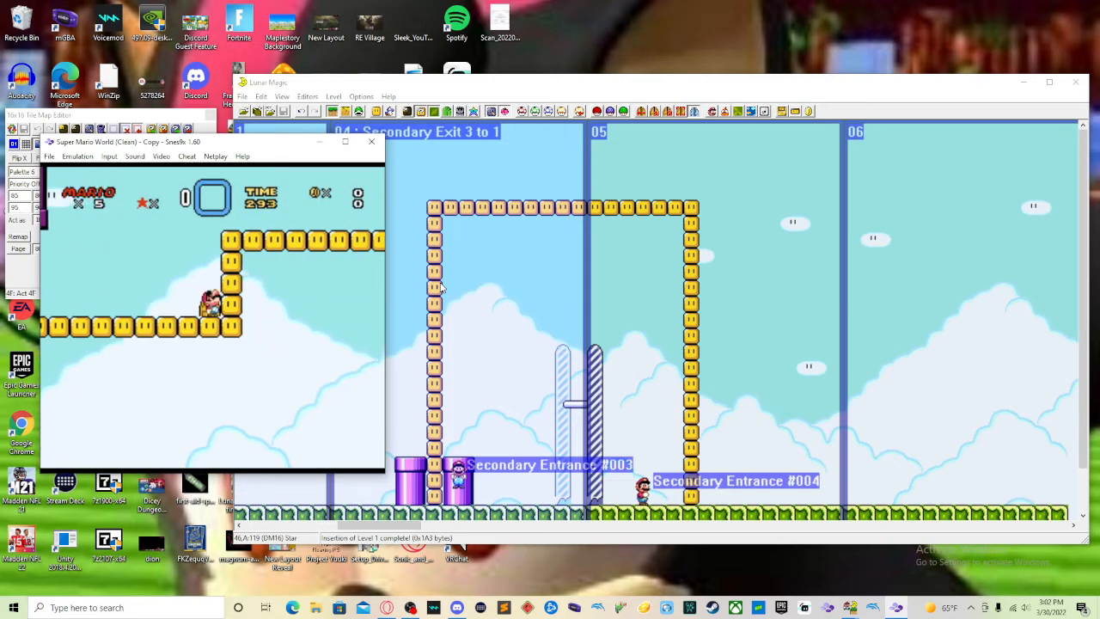
key("Up")
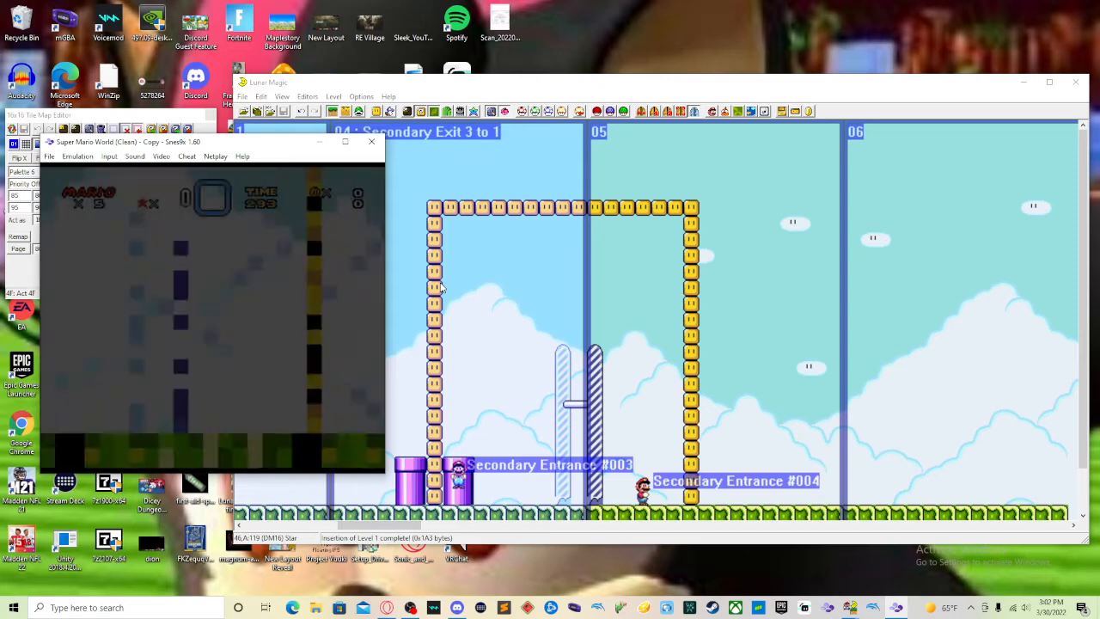
- Move Mario around the door's arrival area in screen 05, finish the level at the goal and dismiss the overworld save prompt
key("Left")
key("c")
key("Right")
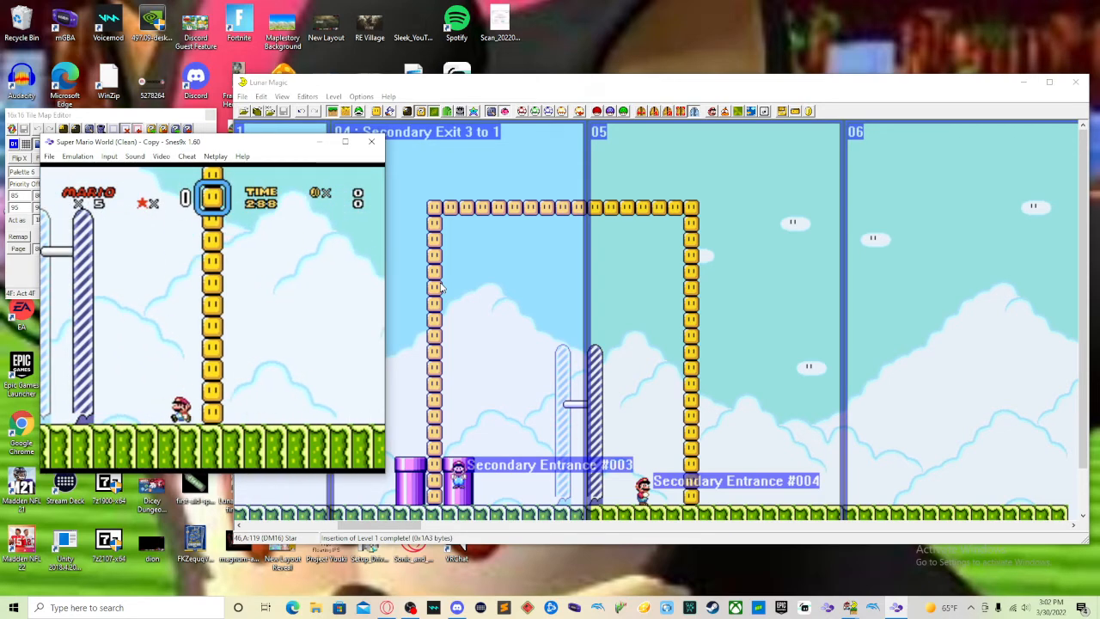
key("Left")
key("c")
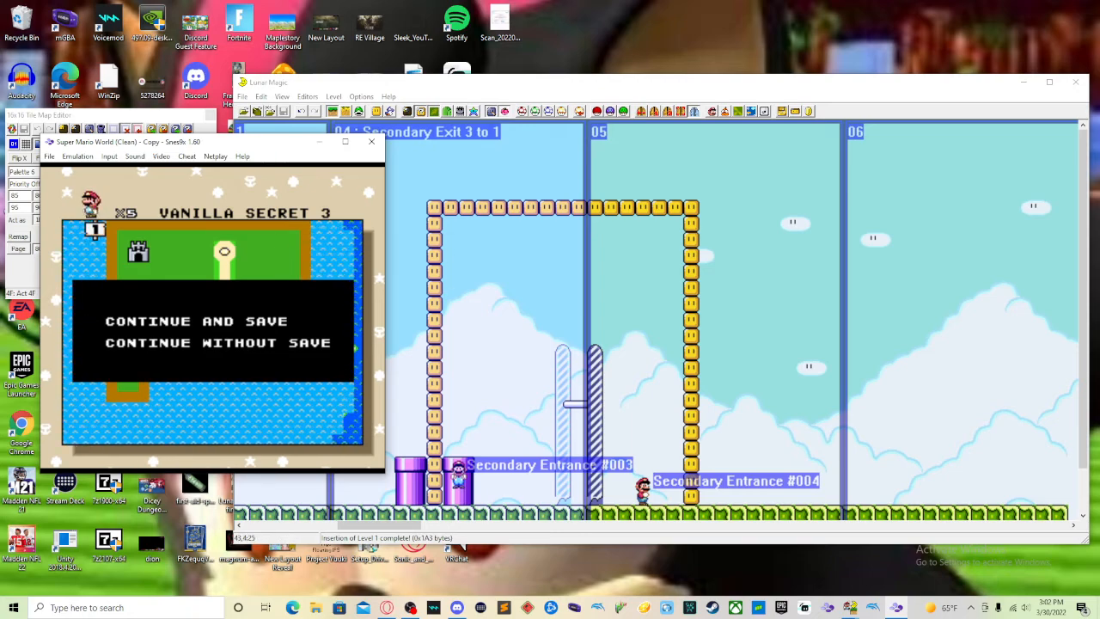
key("c")
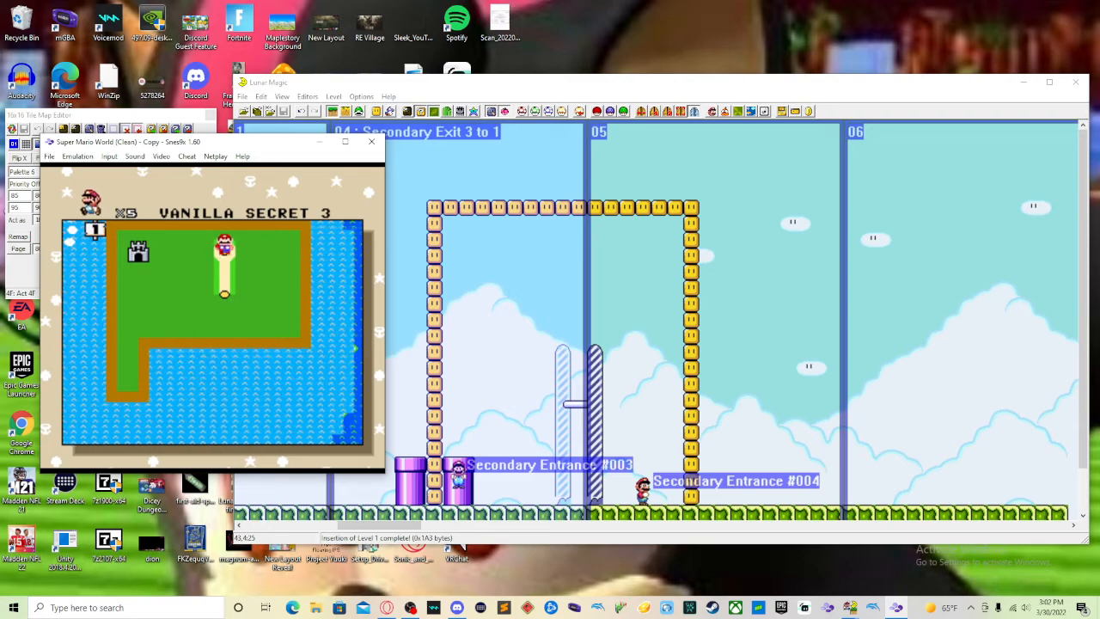